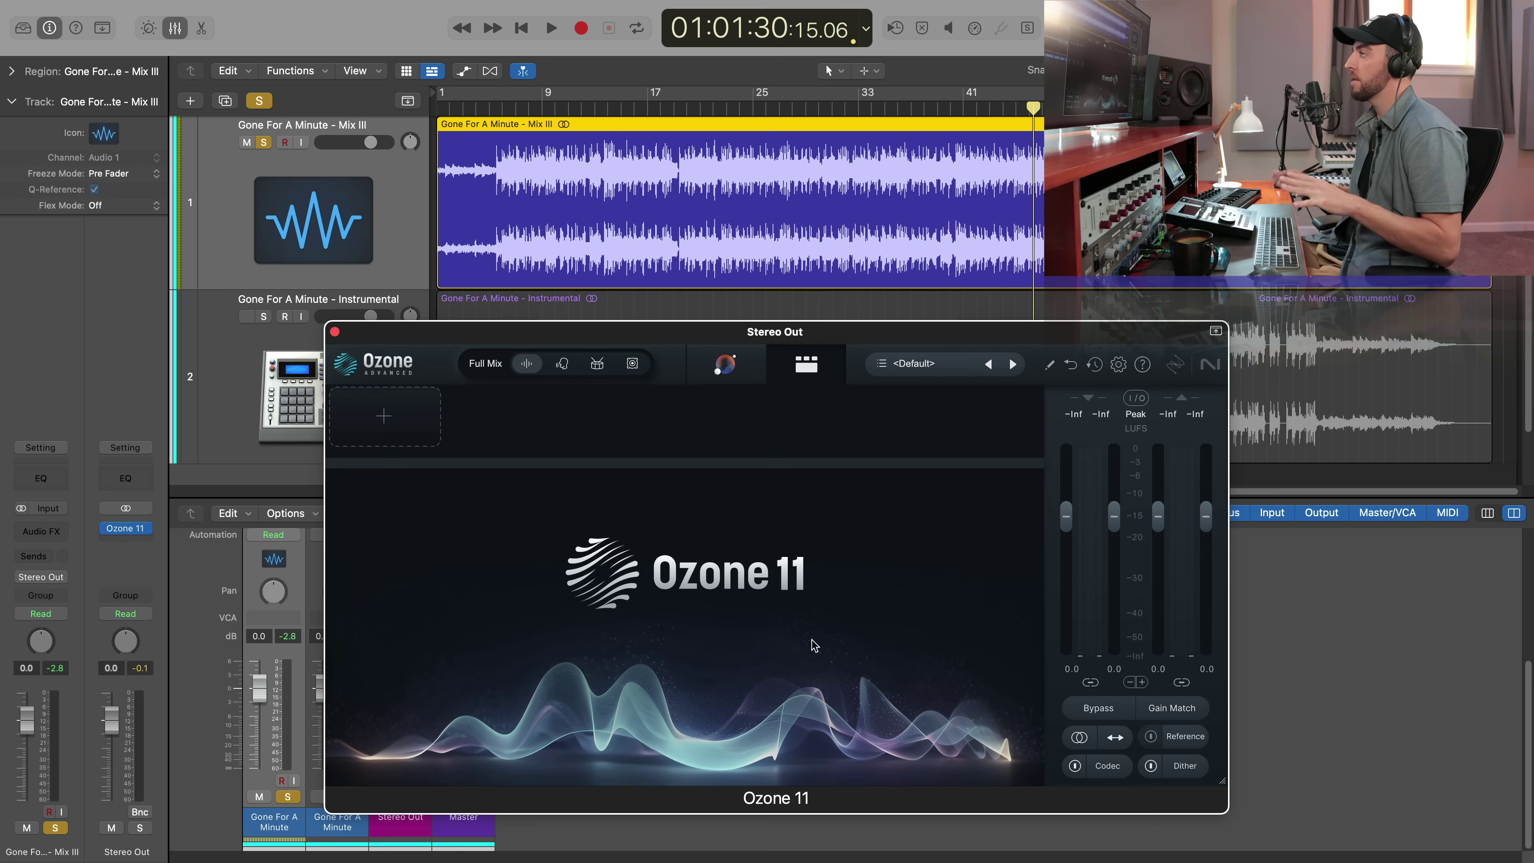
Run the mastering assistant's relearn while playing the loudest section of the mix
left_click(750, 376)
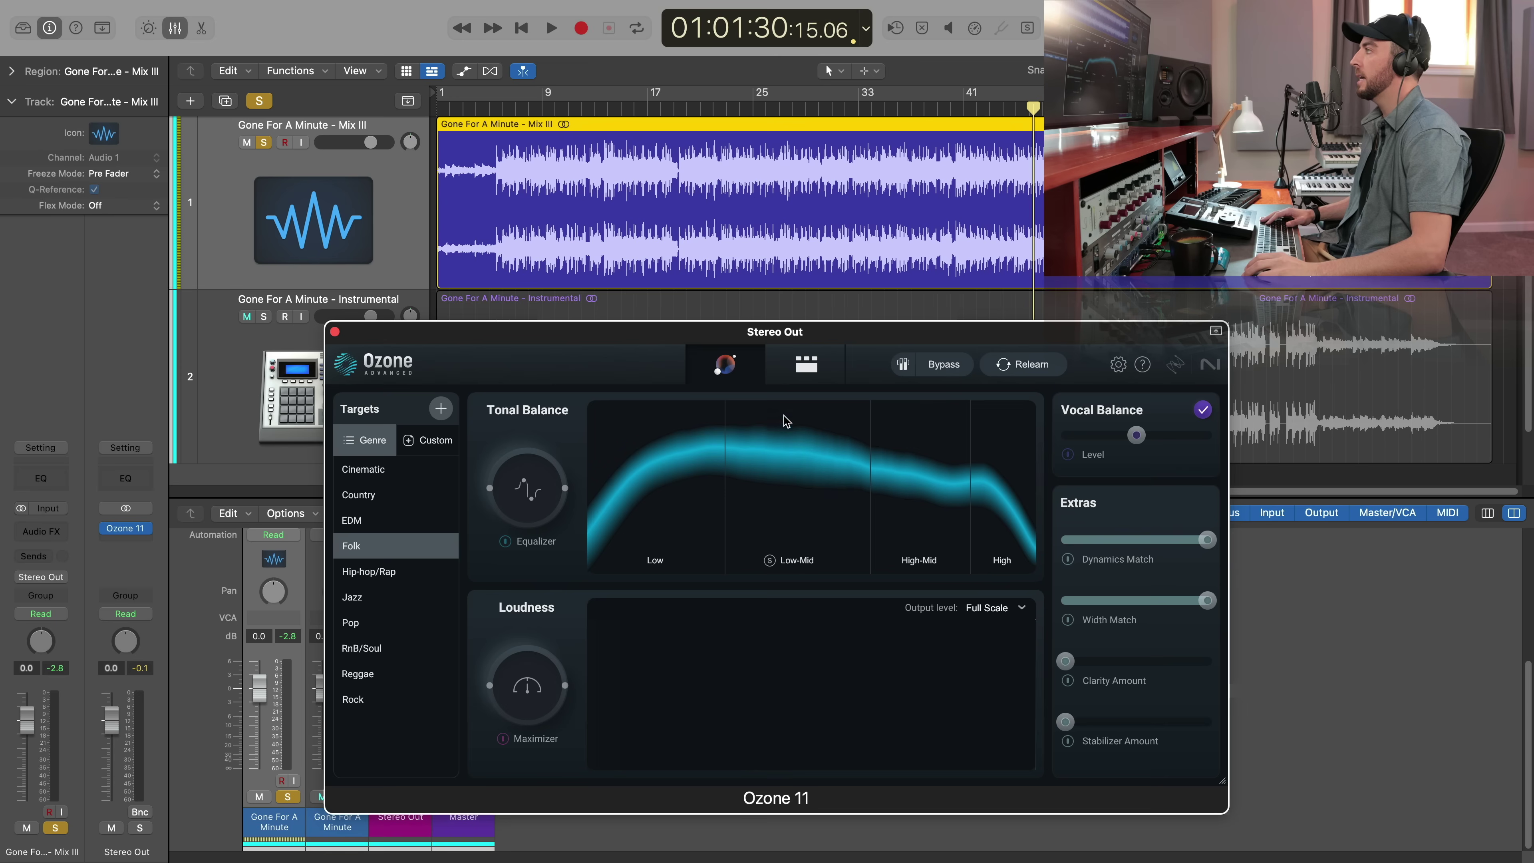
left_click(1029, 364)
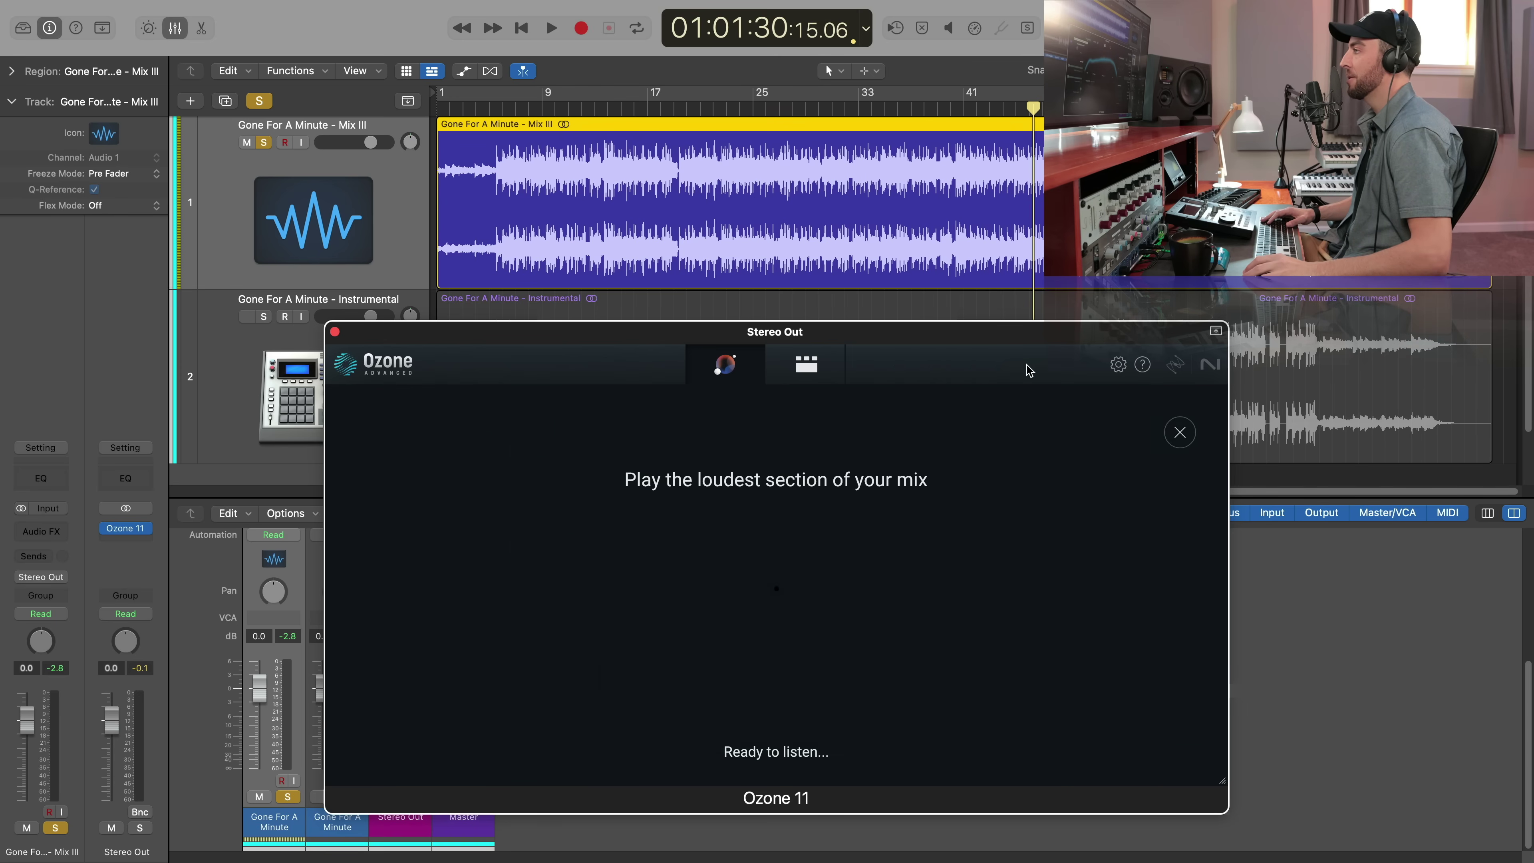
key("space")
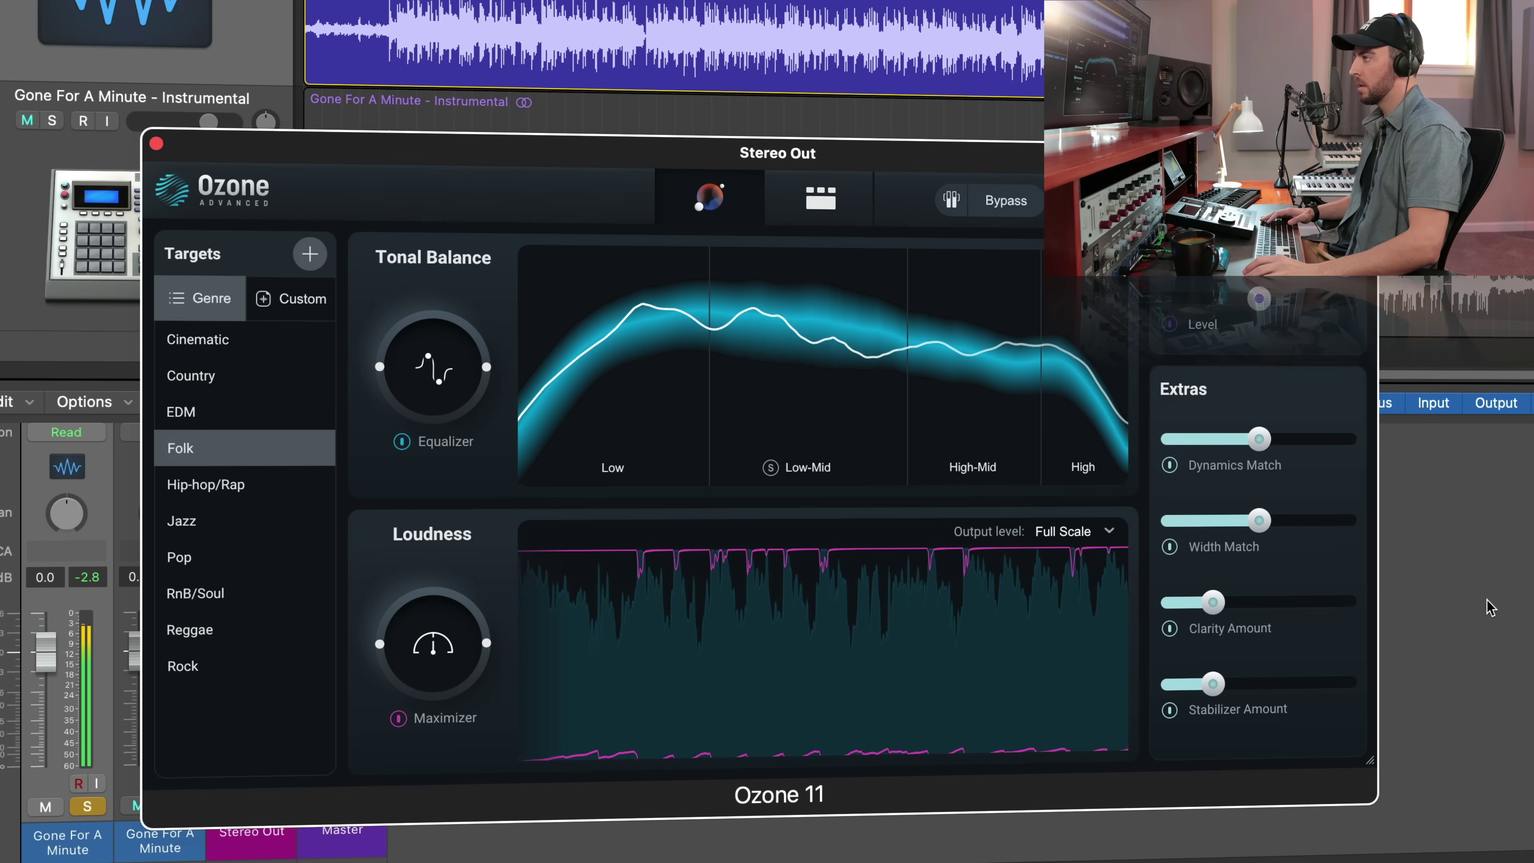
key("ctrl+m")
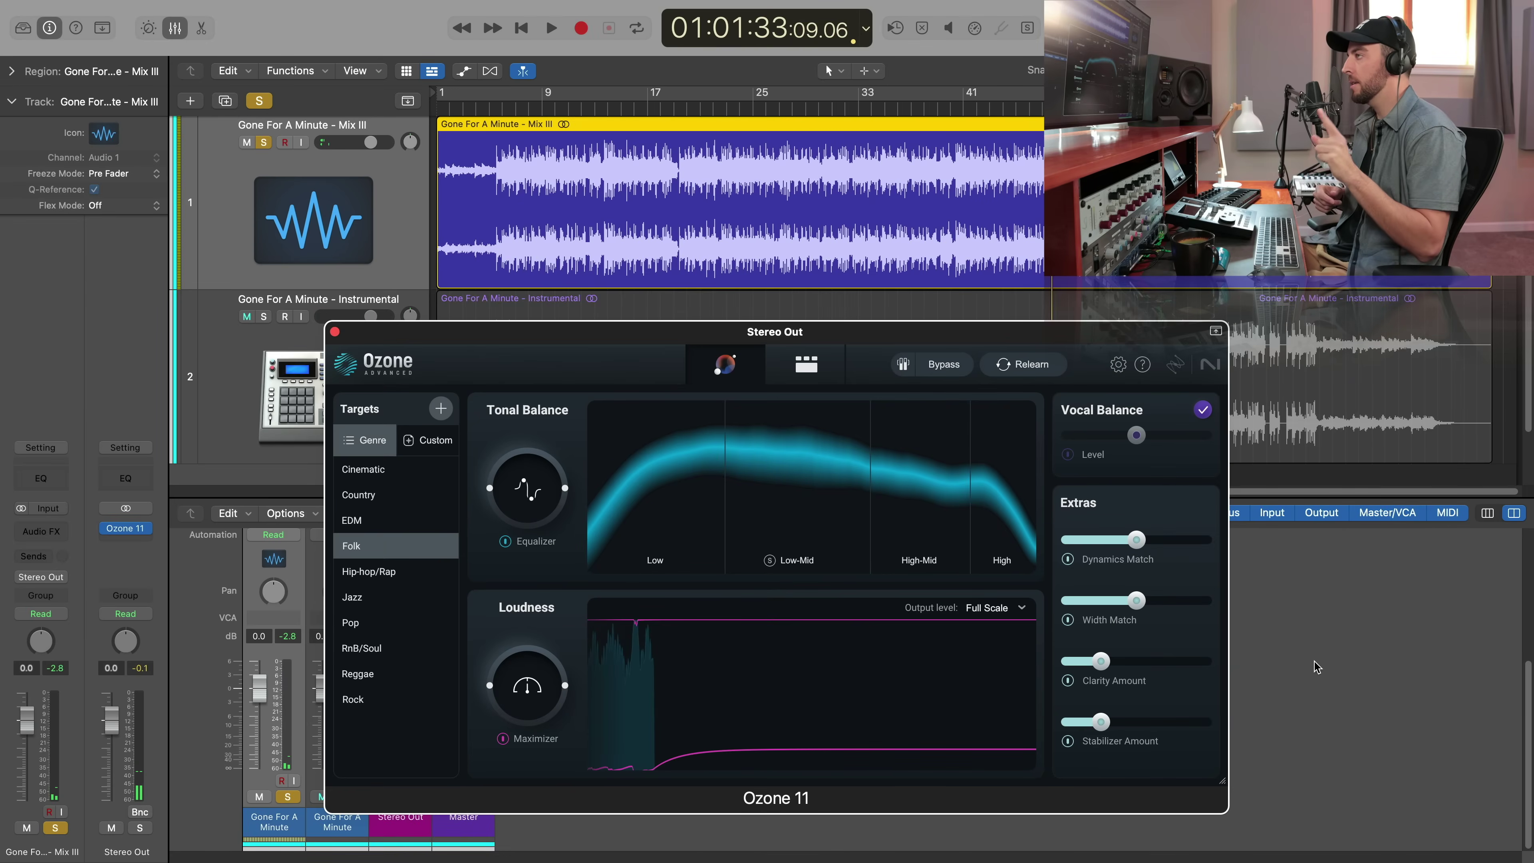
key("ctrl+m")
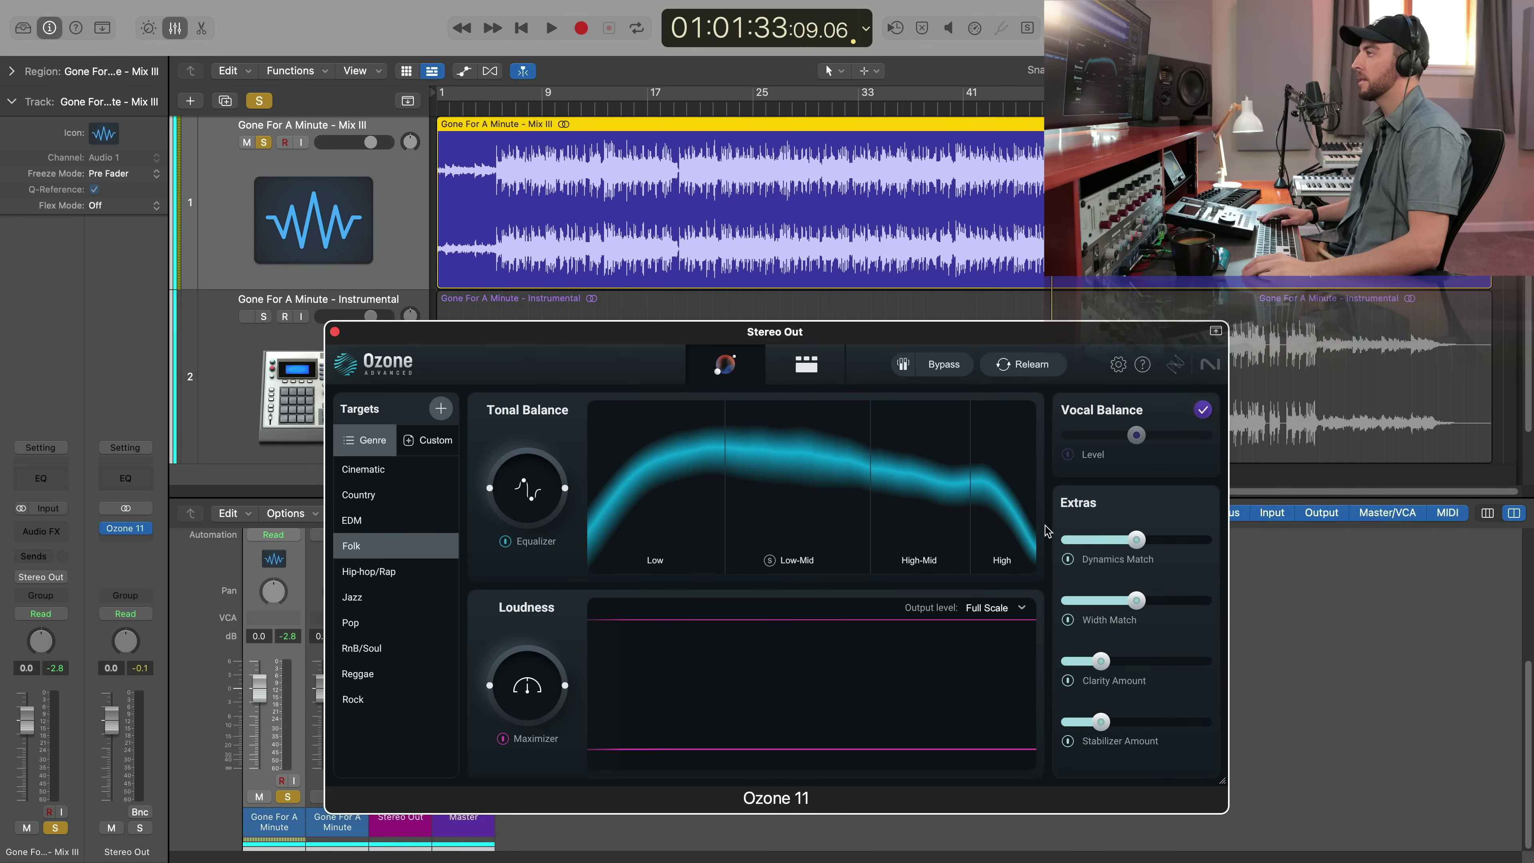
key("ctrl+m")
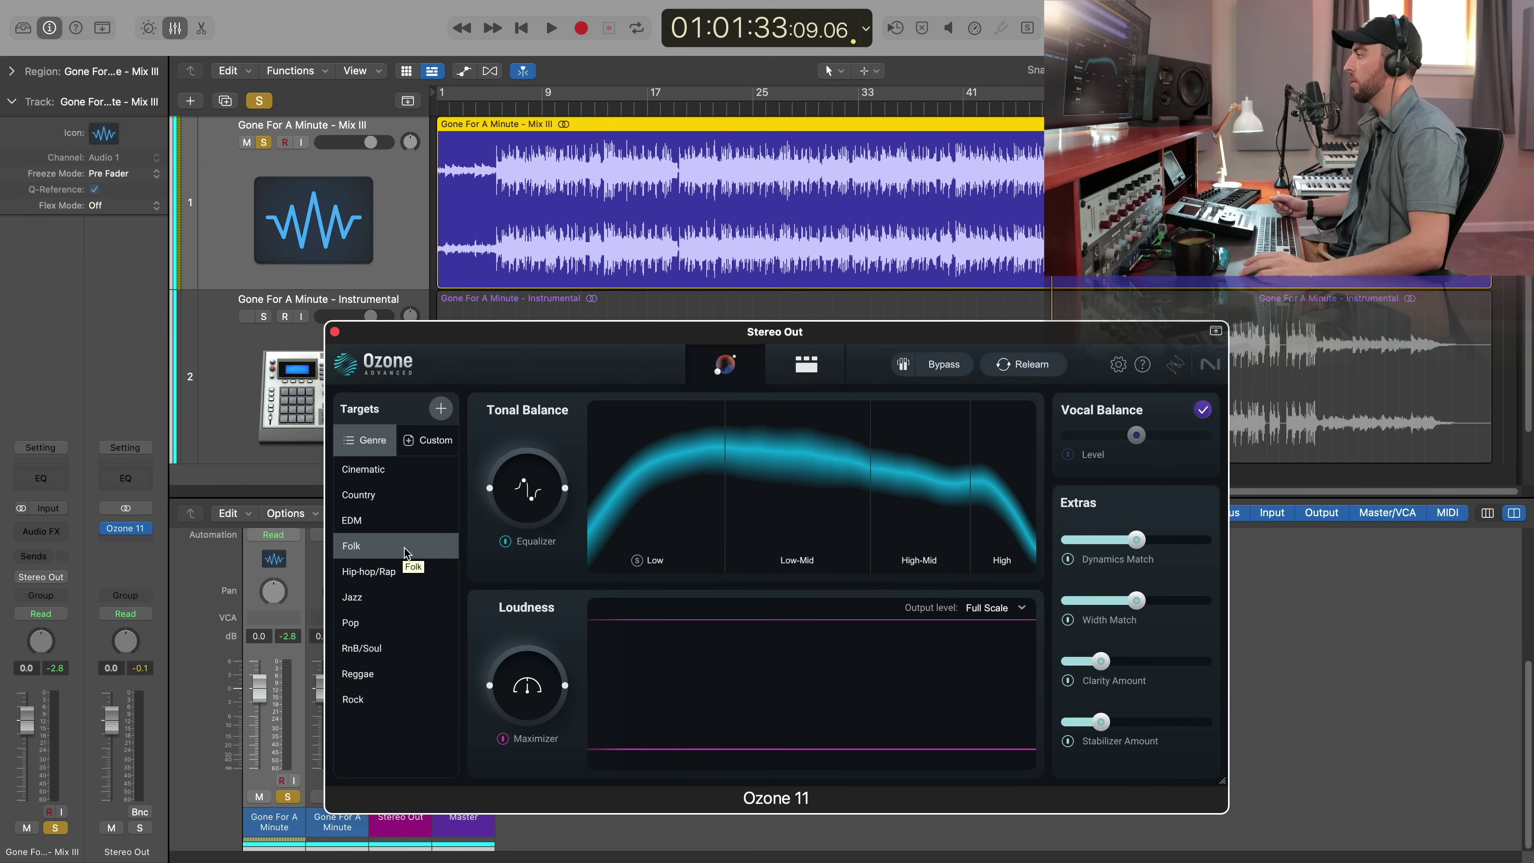
Set the assistant's target genre to Hip-hop/Rap
left_click(396, 571)
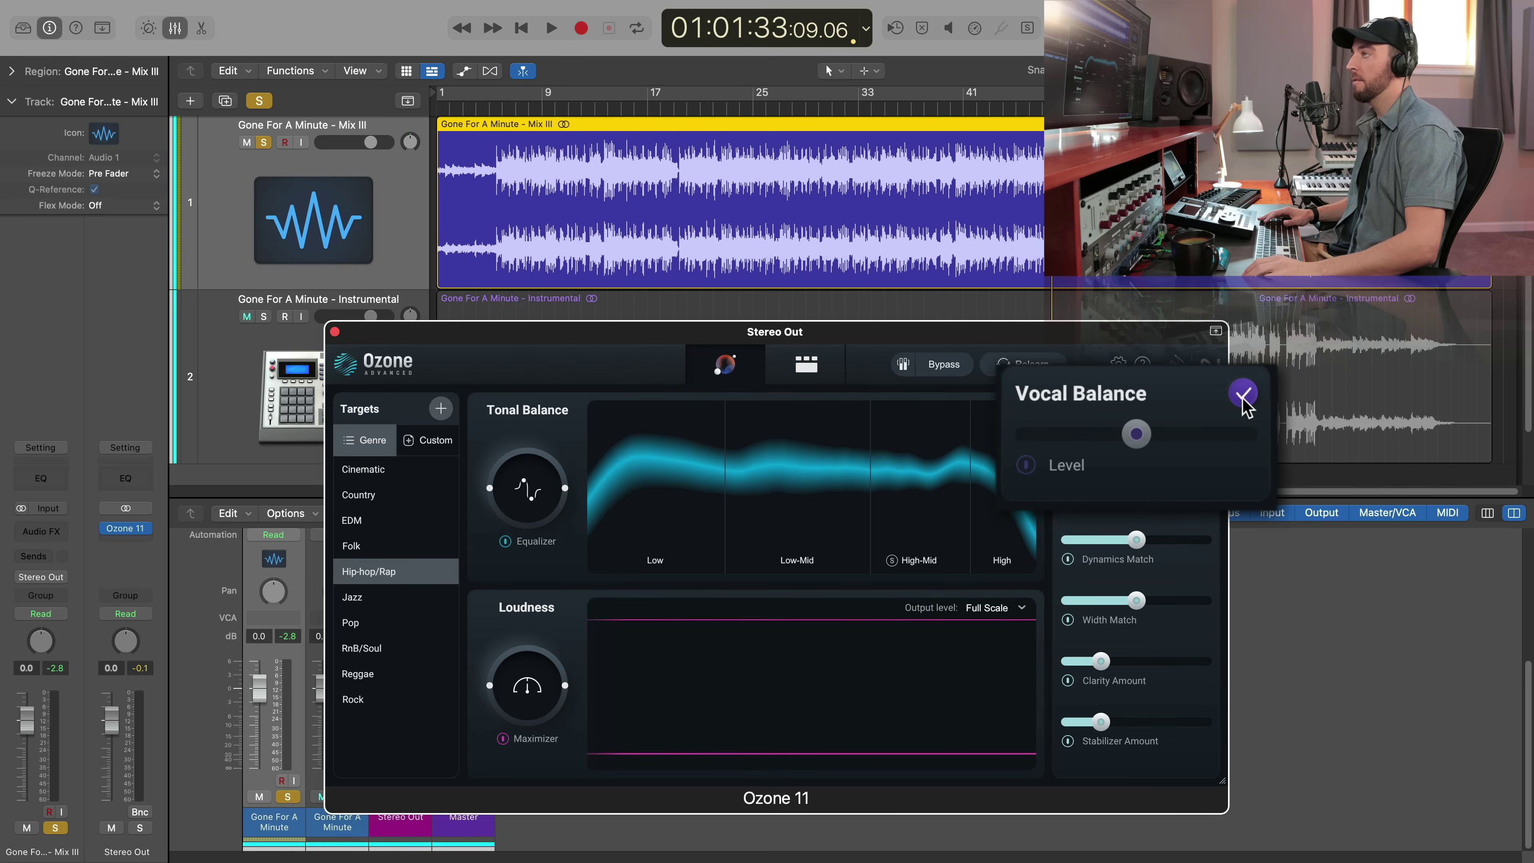
mouse_move(1247, 410)
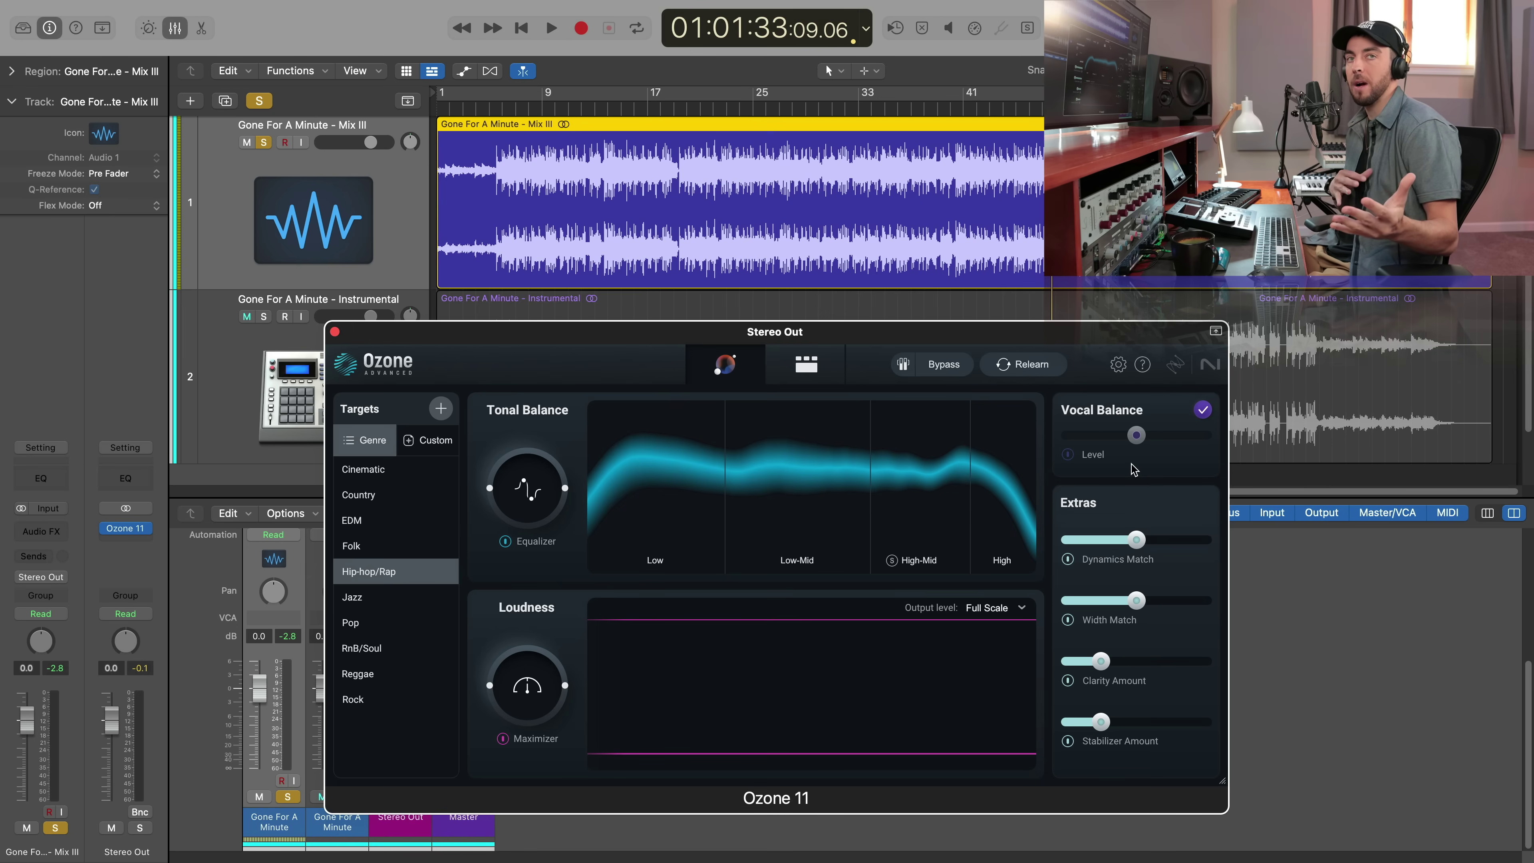
key("ctrl+m")
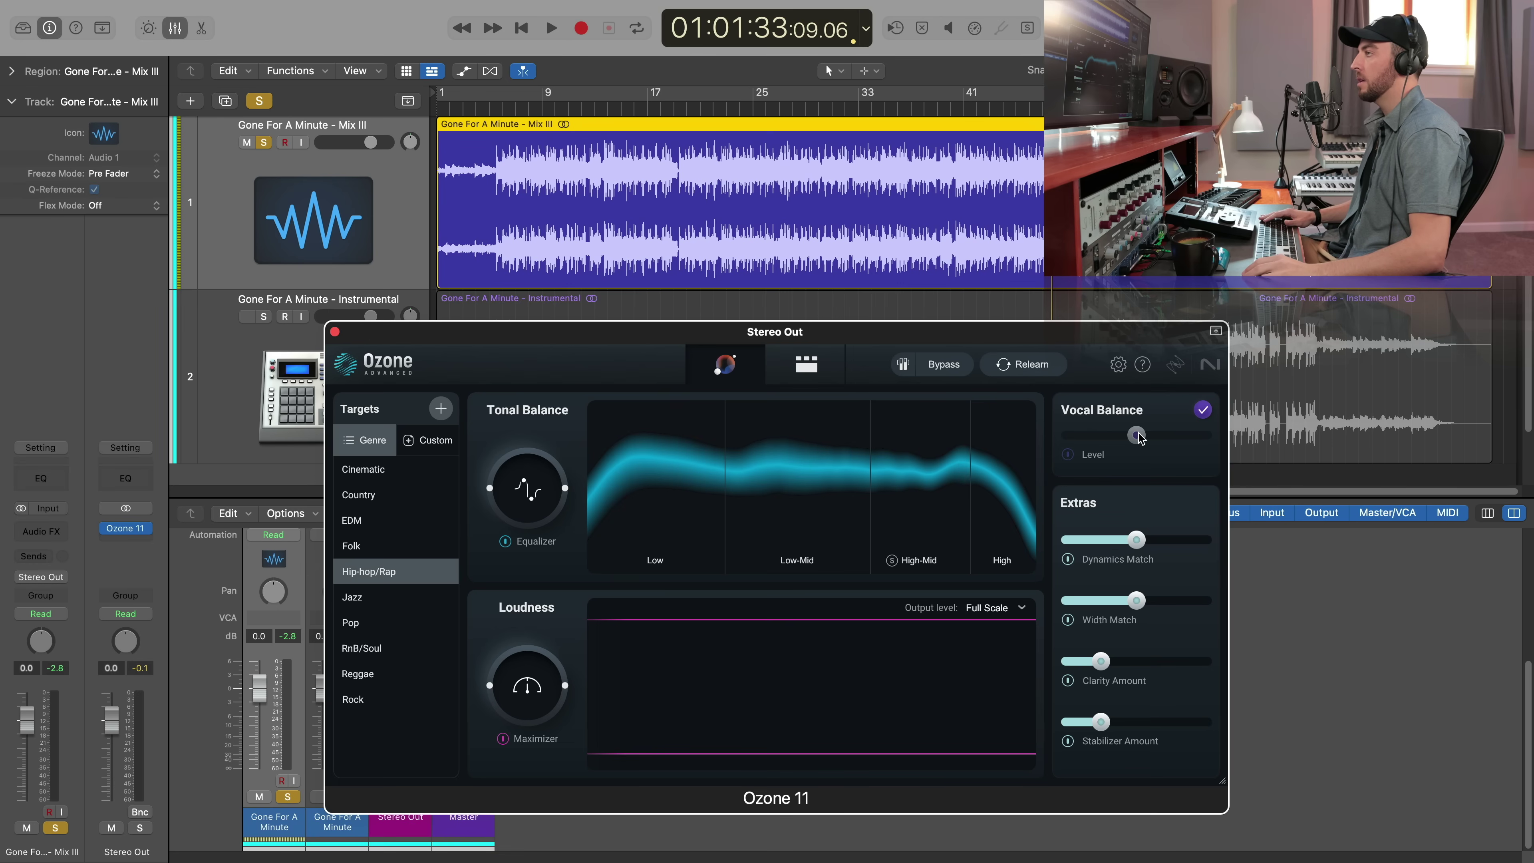
key("ctrl+m")
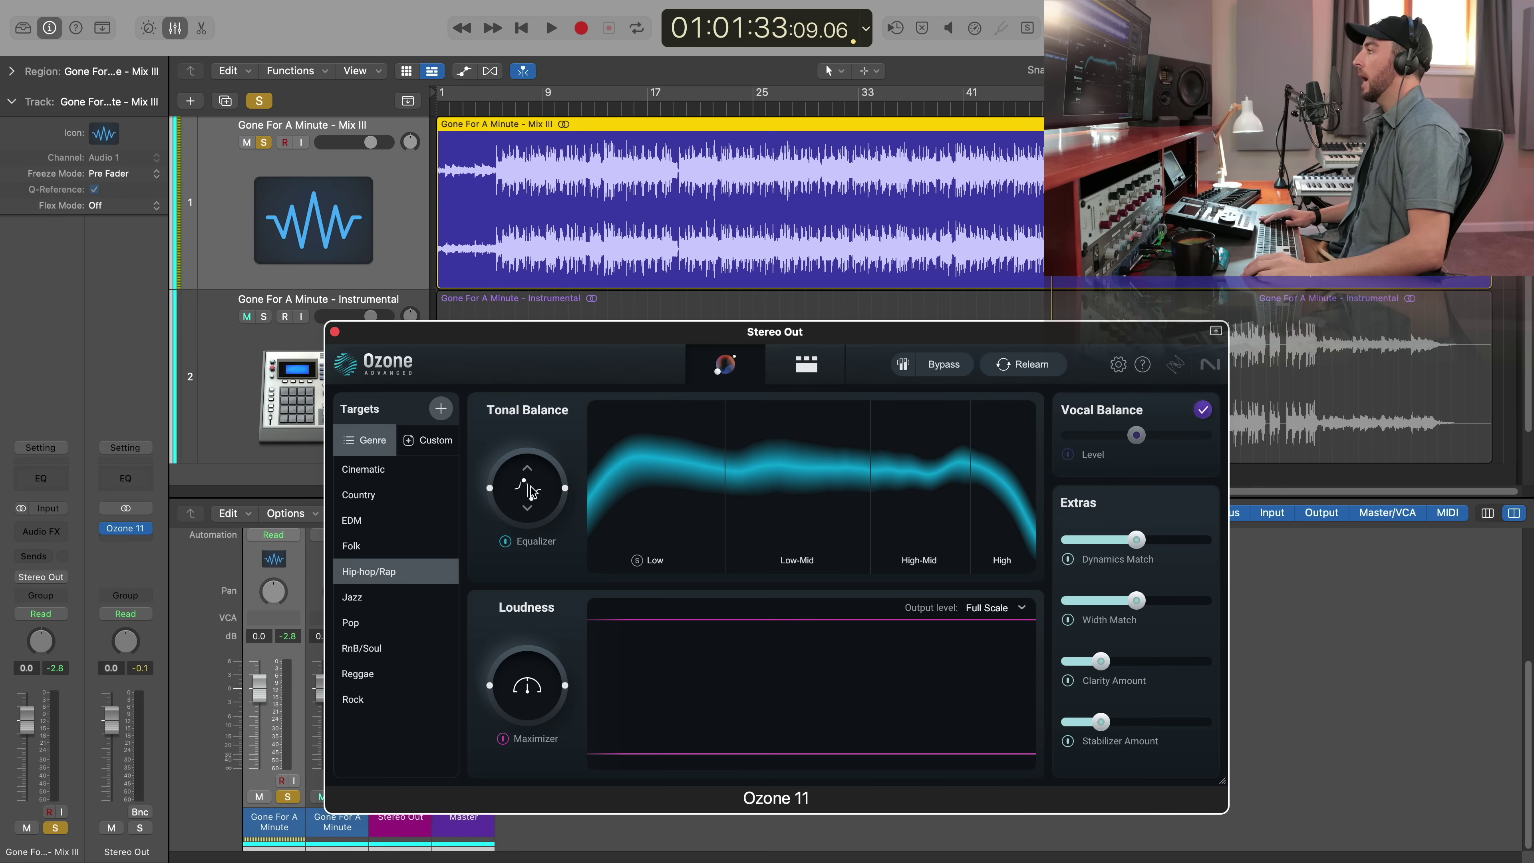
key("ctrl+m")
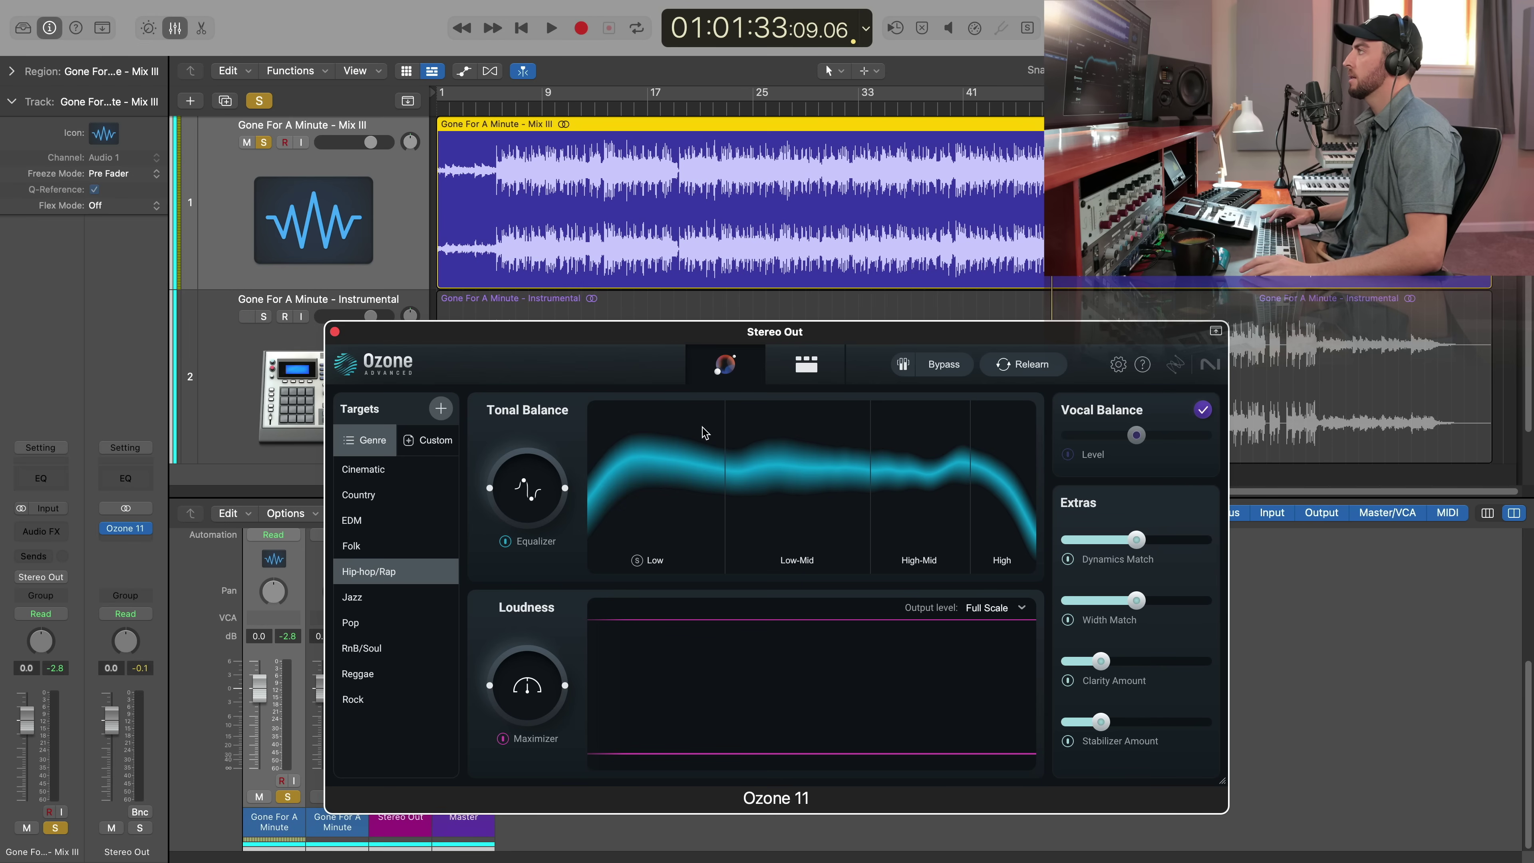
Play back the mix with the genre target and adjust the Tonal Balance Equalizer and Loudness Maximizer amounts
key("space")
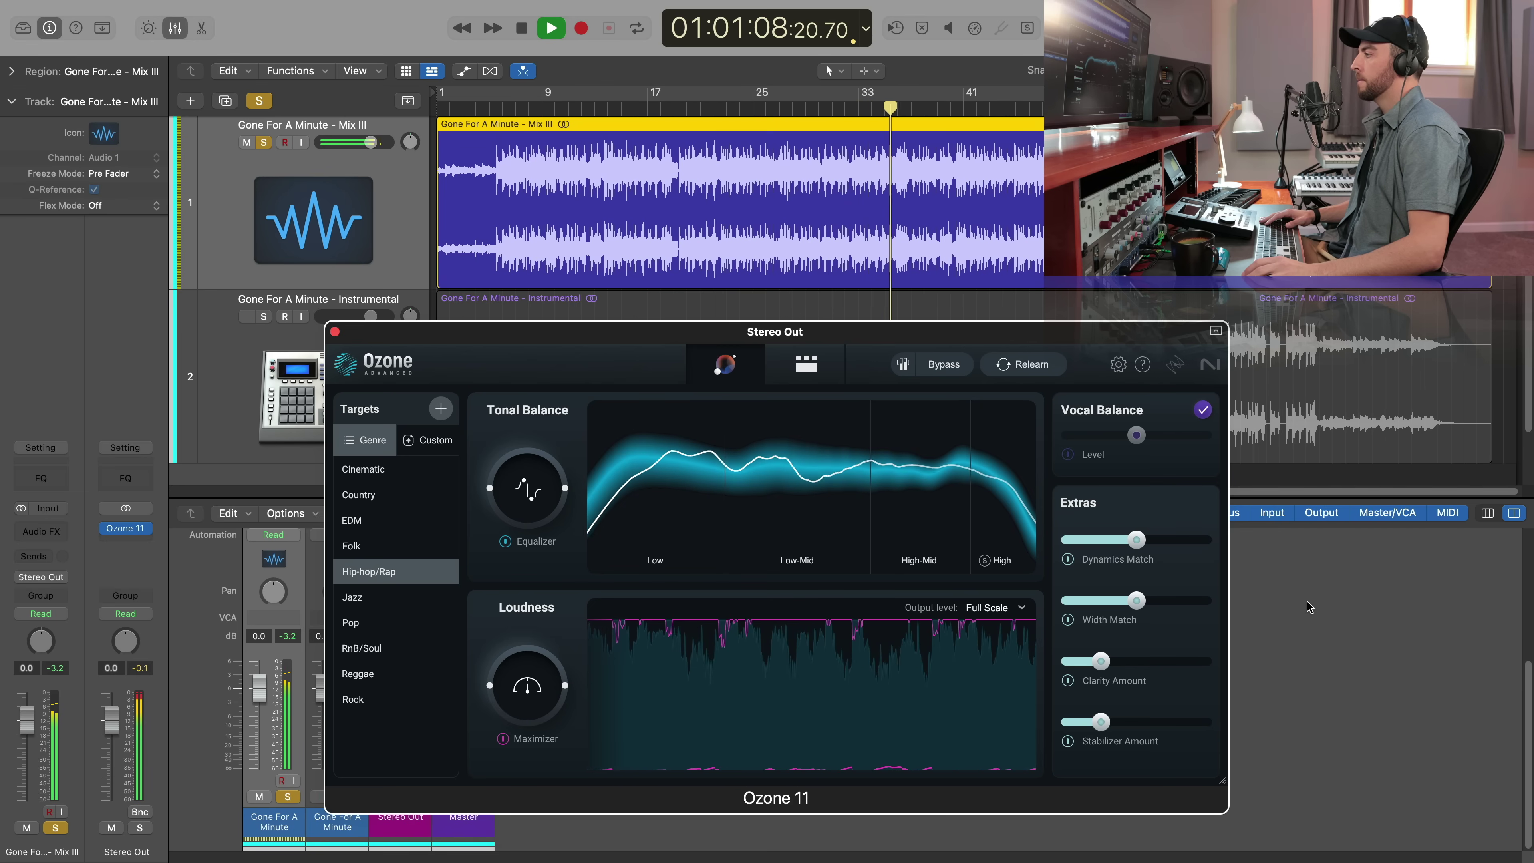
key("space")
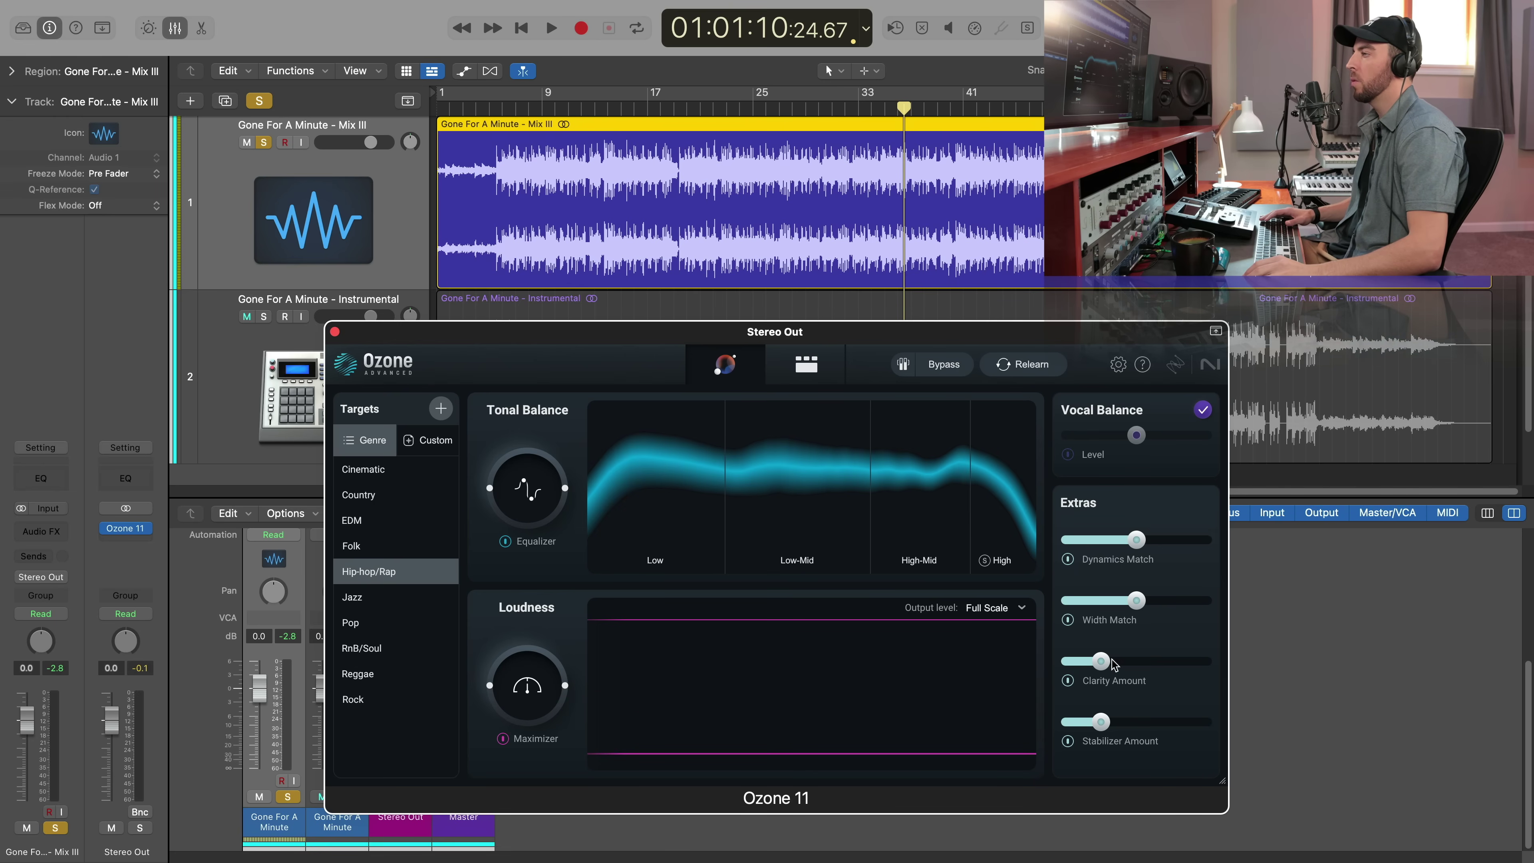
key("space")
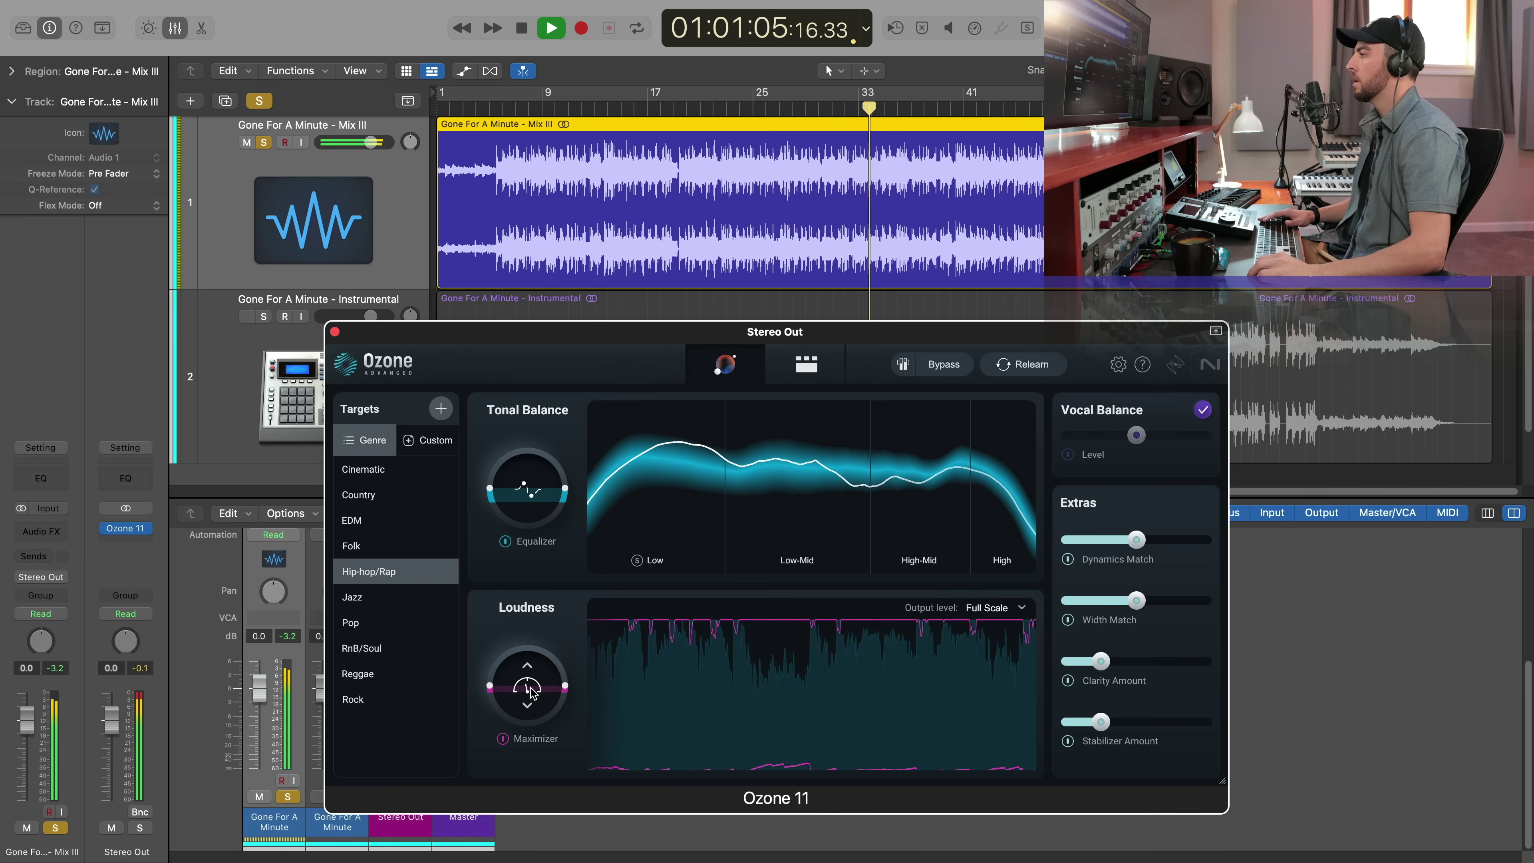
While the mix plays, raise Dynamics Match, Width Match and Stabilizer Amount slightly and Clarity Amount to about half
mouse_move(1136, 539)
left_mouse_down()
mouse_move(1065, 544)
mouse_move(1144, 550)
left_mouse_up()
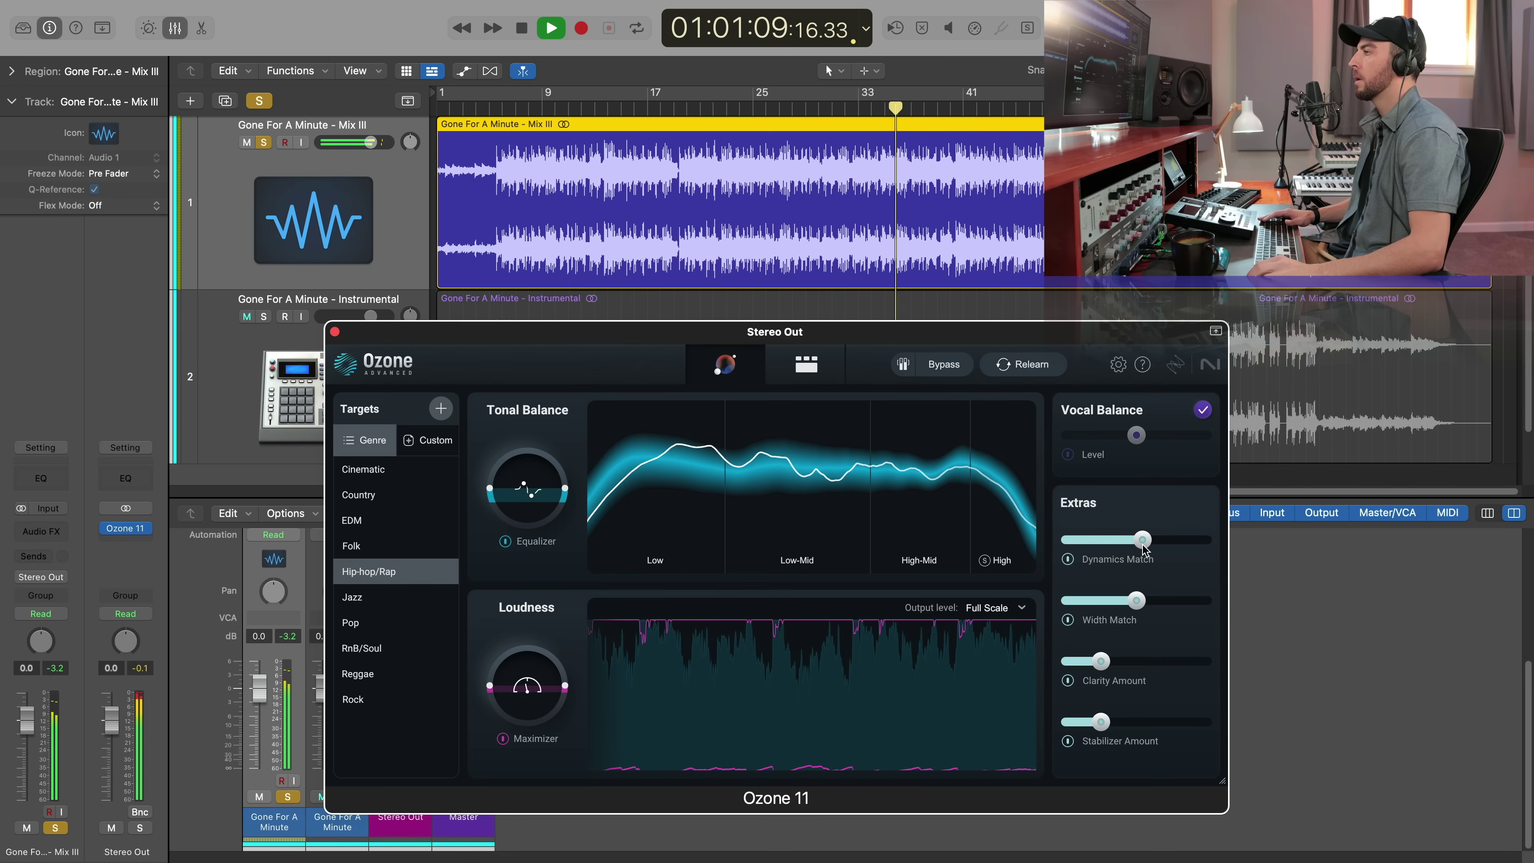
mouse_move(1141, 603)
left_mouse_down()
mouse_move(1205, 610)
mouse_move(1128, 612)
mouse_move(1152, 611)
left_mouse_up()
left_click_drag(1100, 661, 1135, 663)
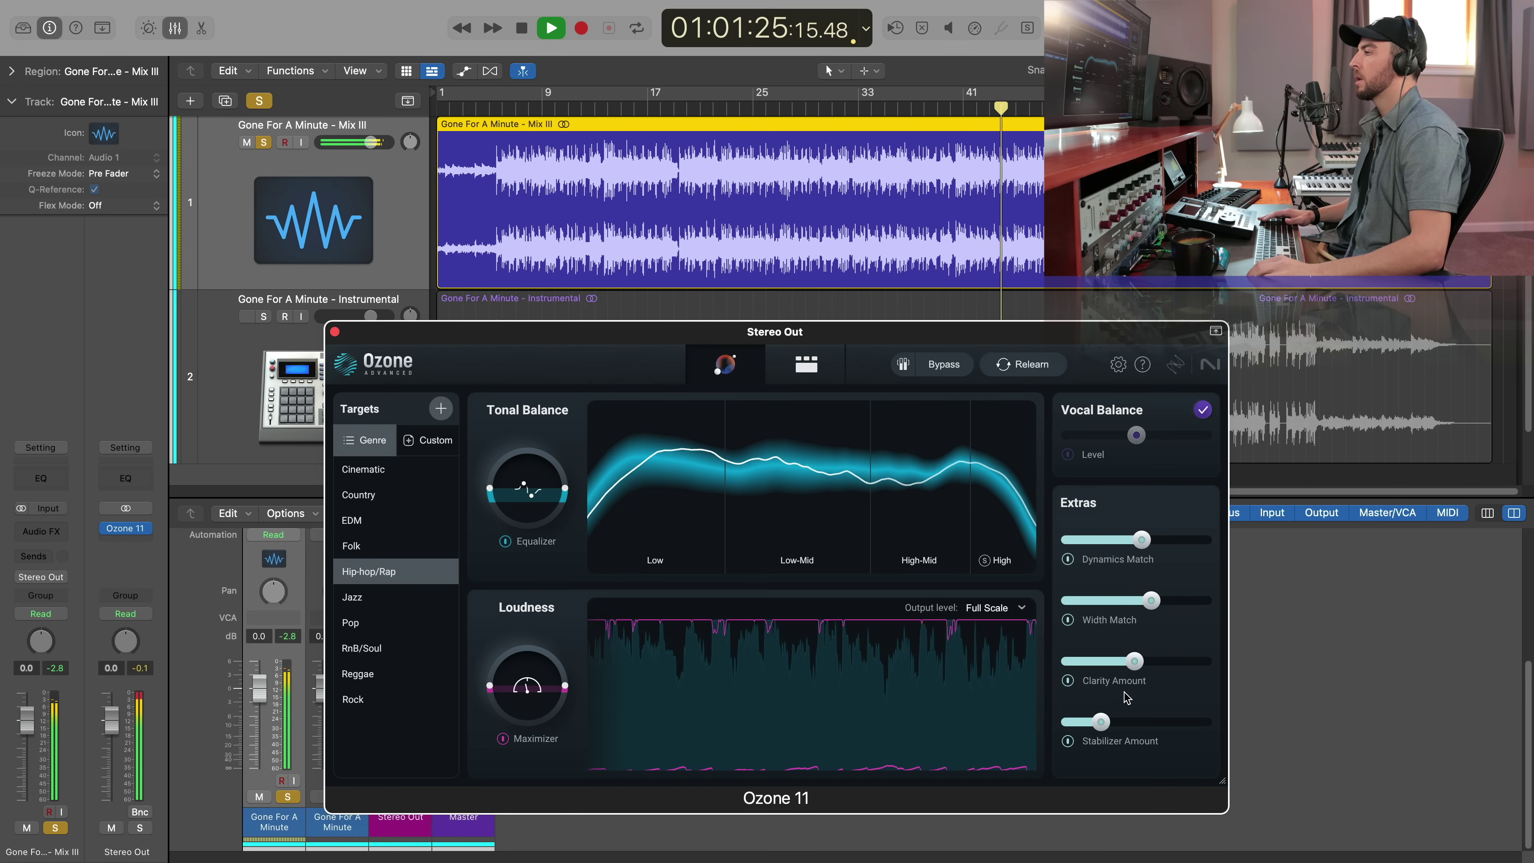
mouse_move(1100, 722)
left_mouse_down()
mouse_move(1147, 724)
mouse_move(1112, 728)
left_mouse_up()
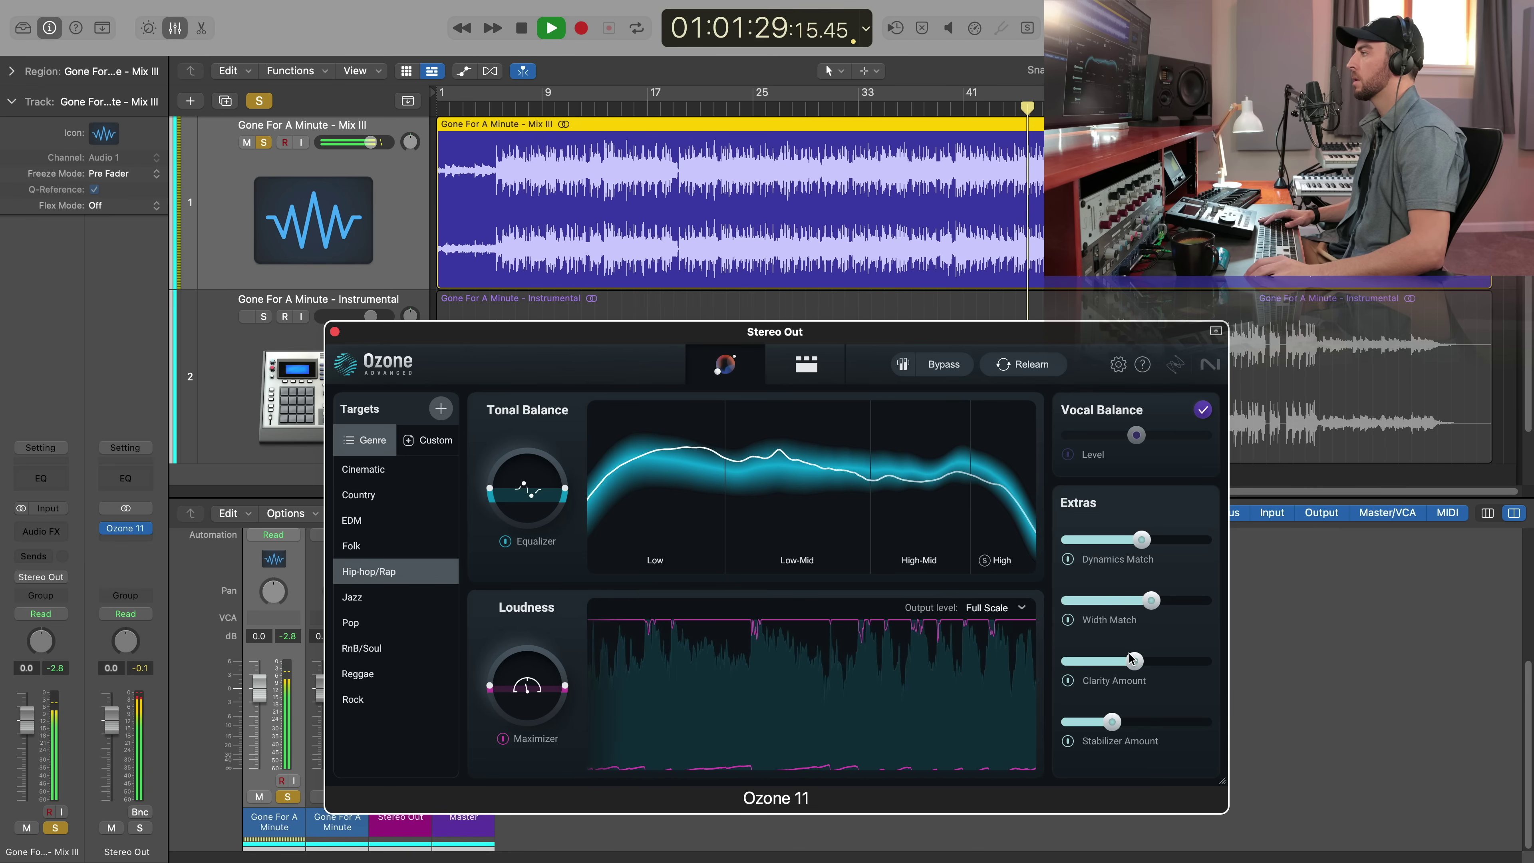
Look through the assistant's module chain in the detailed view up to the Maximizer and stop playback
left_click(812, 365)
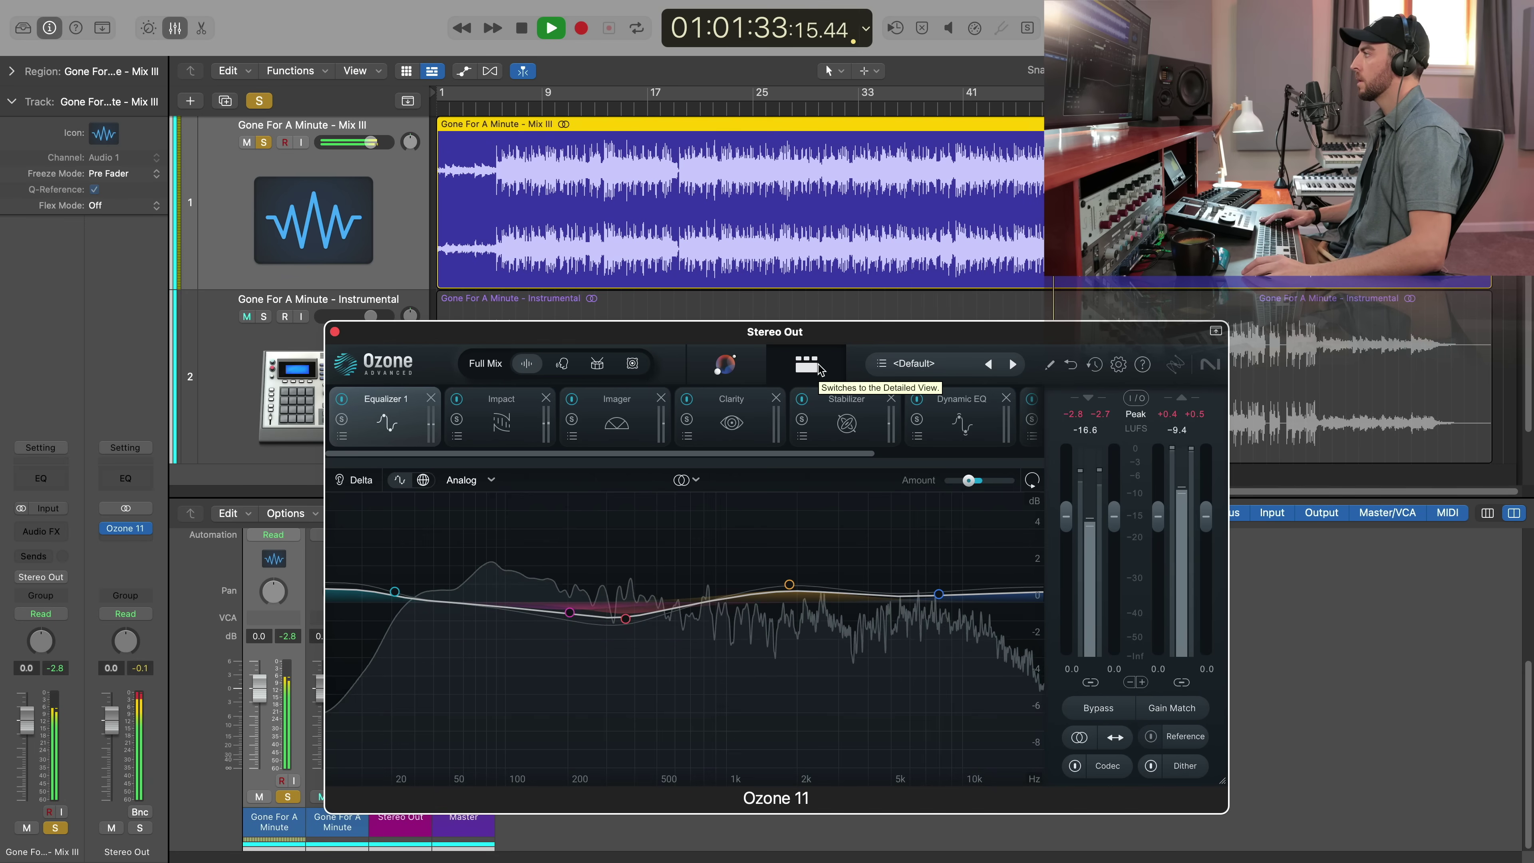
scroll(825, 459, "right", 2)
left_click_drag(824, 454, 963, 458)
key("space")
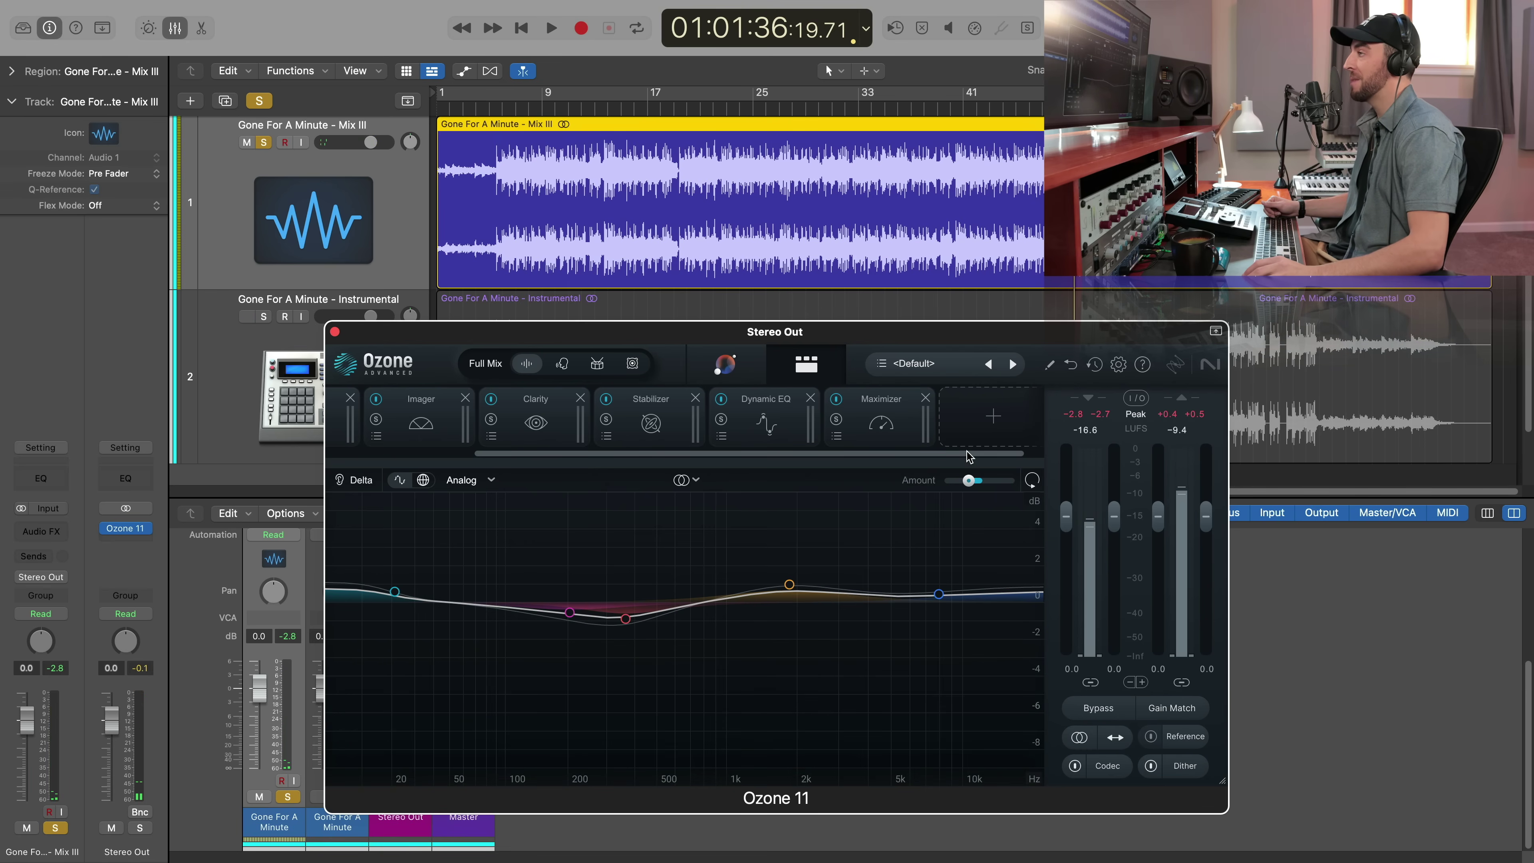
left_click(724, 363)
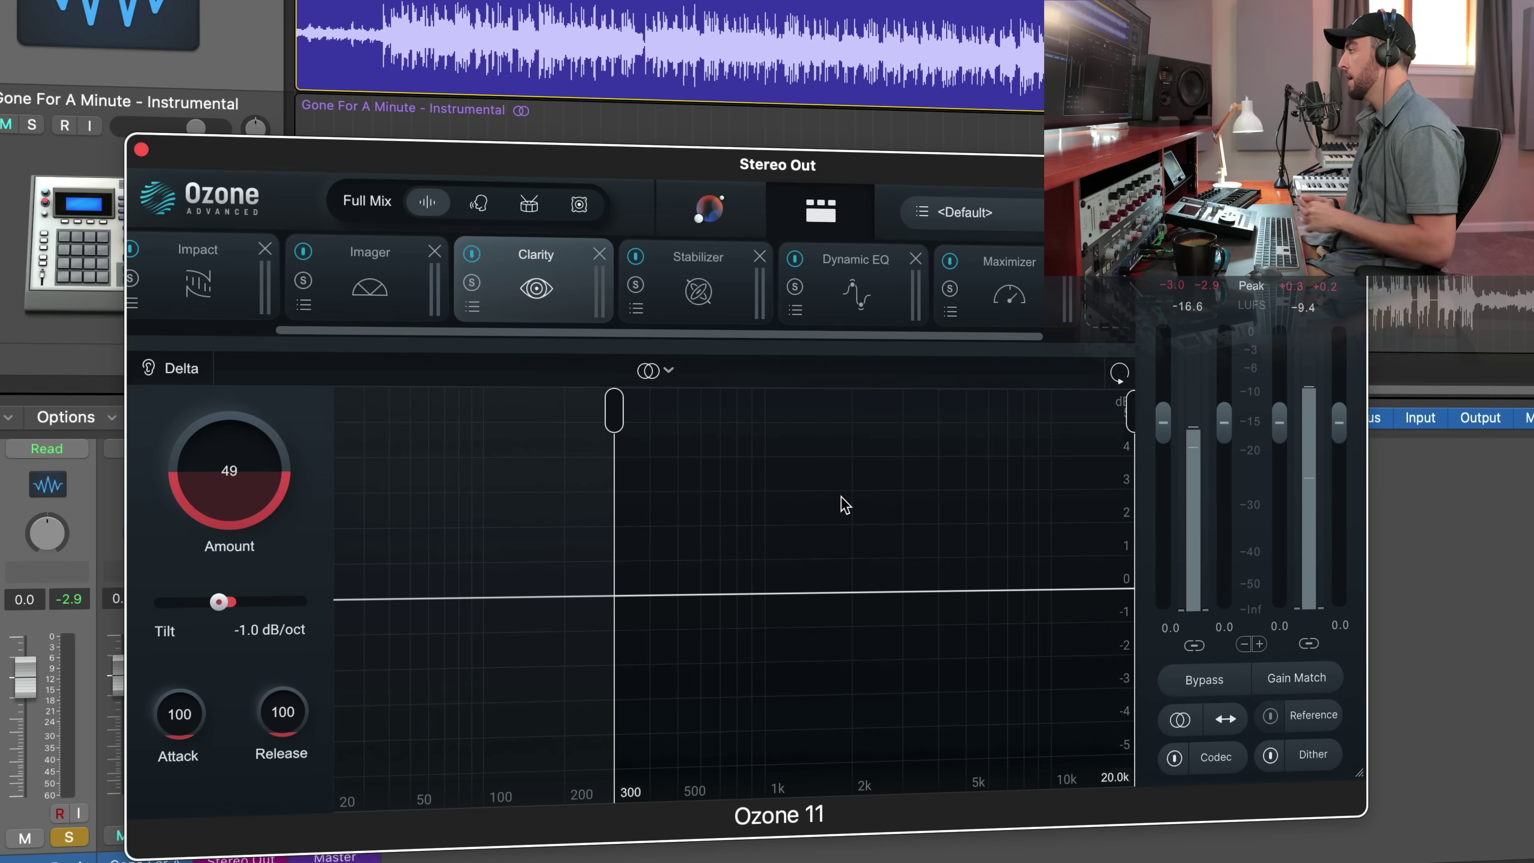
In the Clarity module, reset the Amount to 0 and raise it to 60 while listening
double_click(250, 472)
type("0")
key("Return")
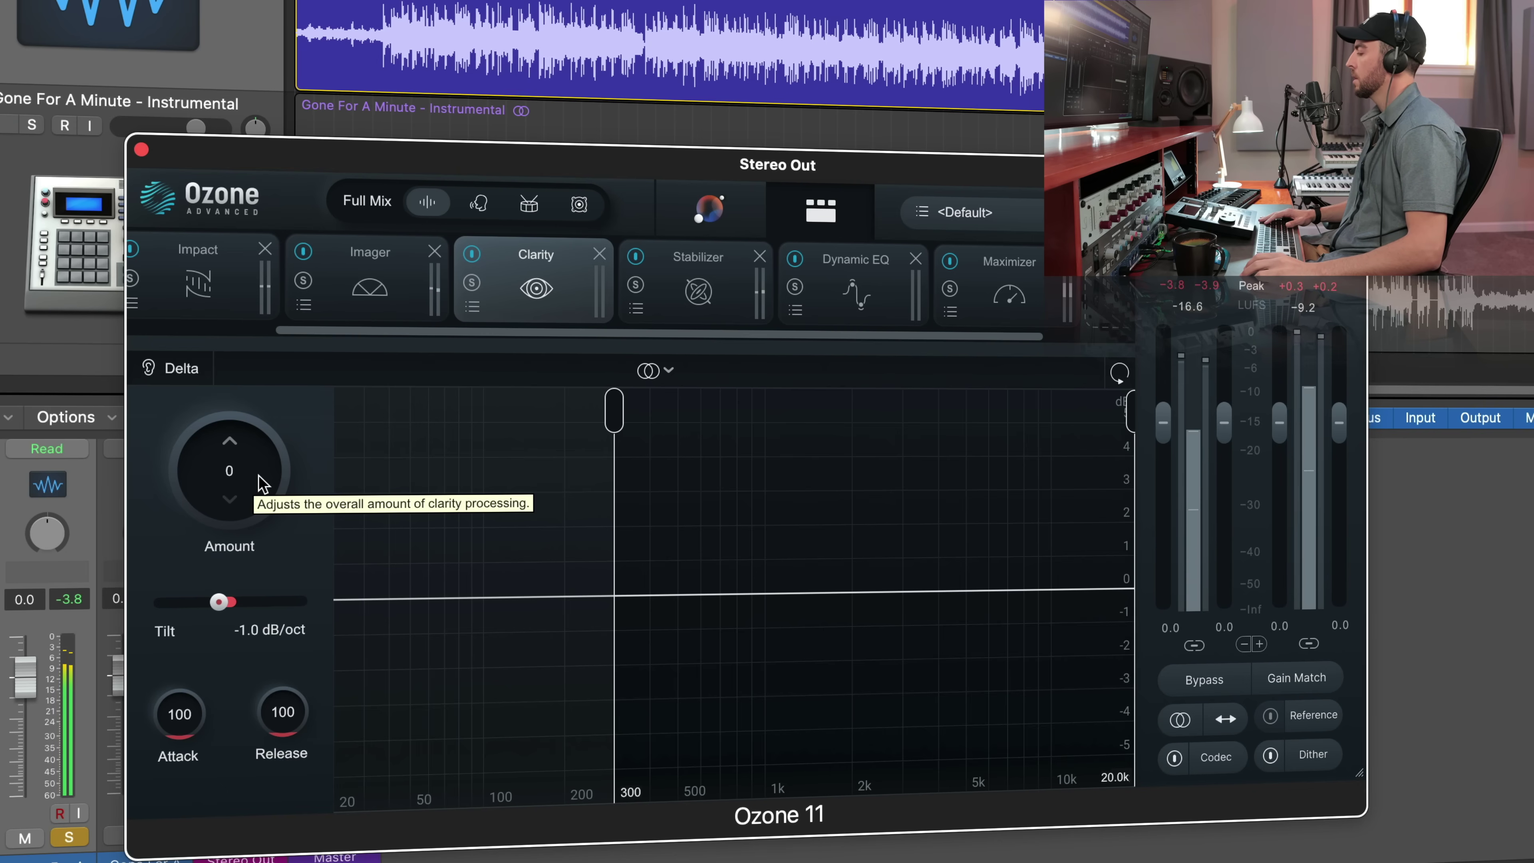
left_click_drag(263, 483, 286, 304)
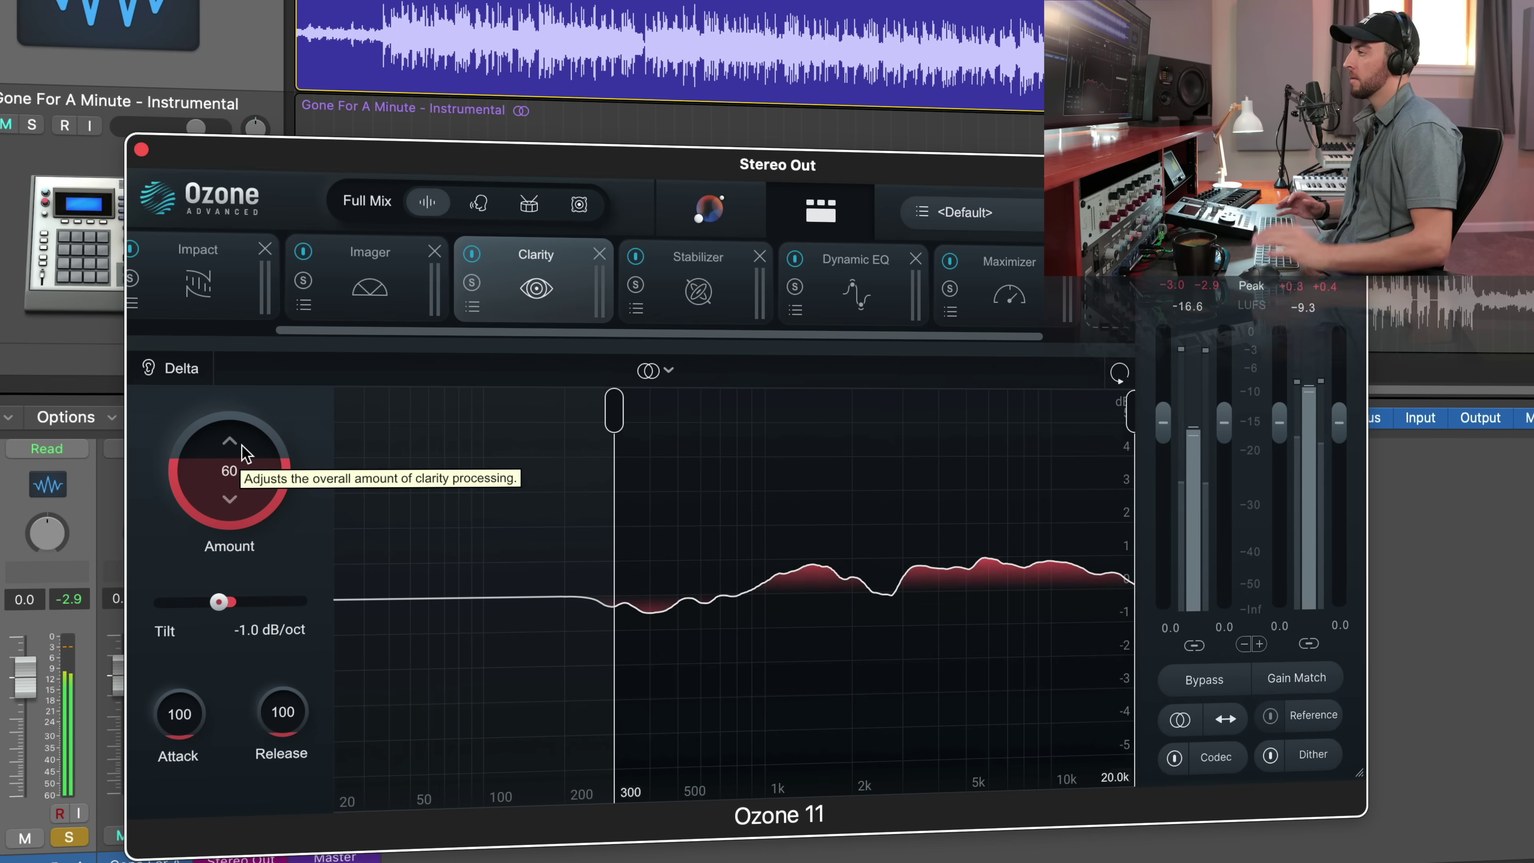
key("space")
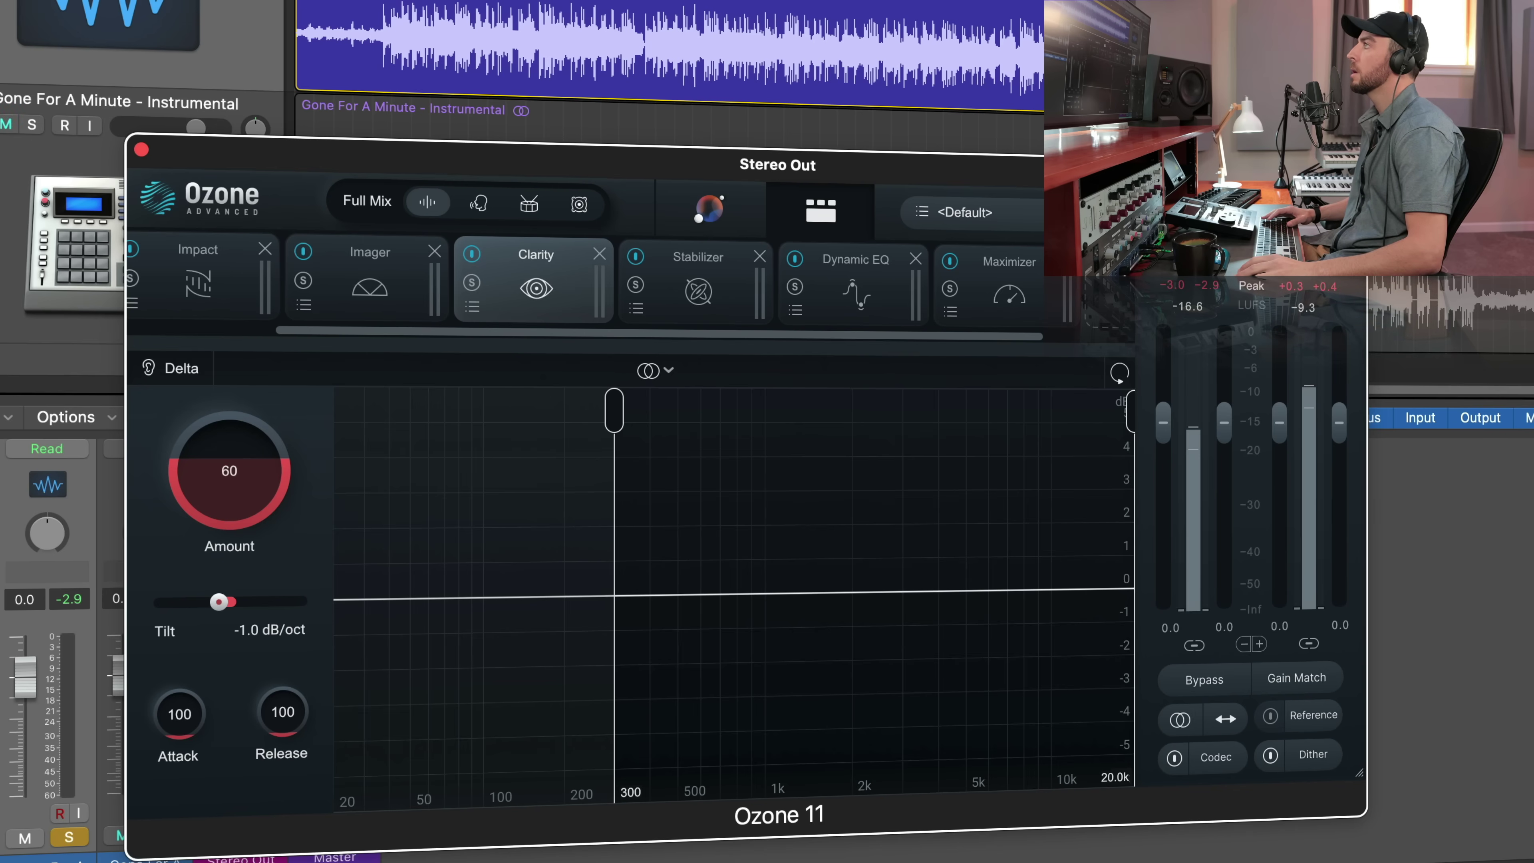
With the mix playing, set the Clarity module's Attack to 132 ms and Release to 130 ms
key("space")
mouse_move(218, 602)
left_mouse_down()
mouse_move(186, 605)
mouse_move(308, 613)
mouse_move(220, 618)
left_mouse_up()
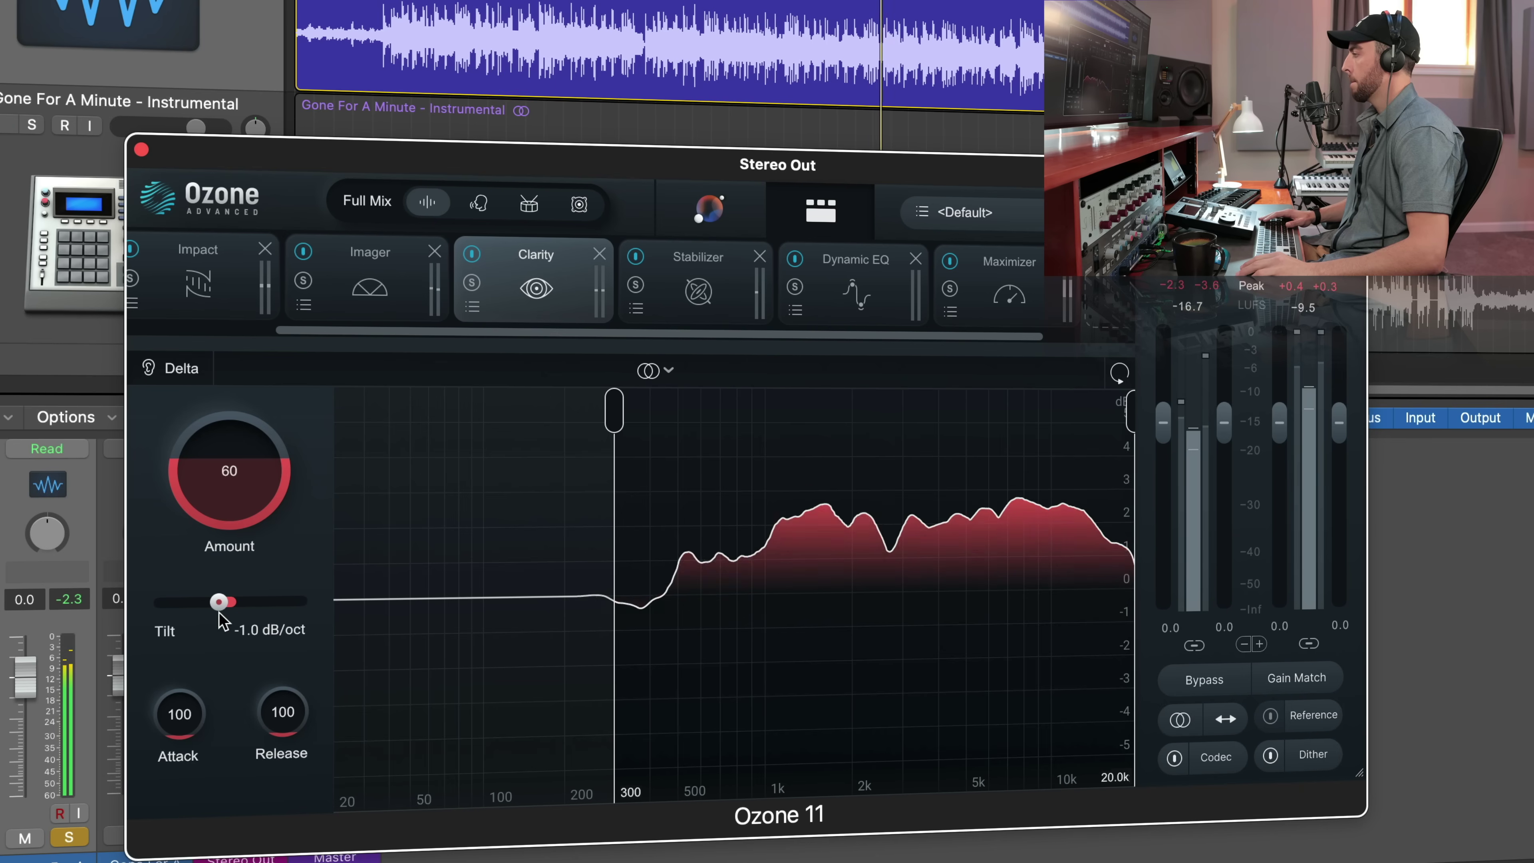
left_click_drag(188, 725, 198, 804)
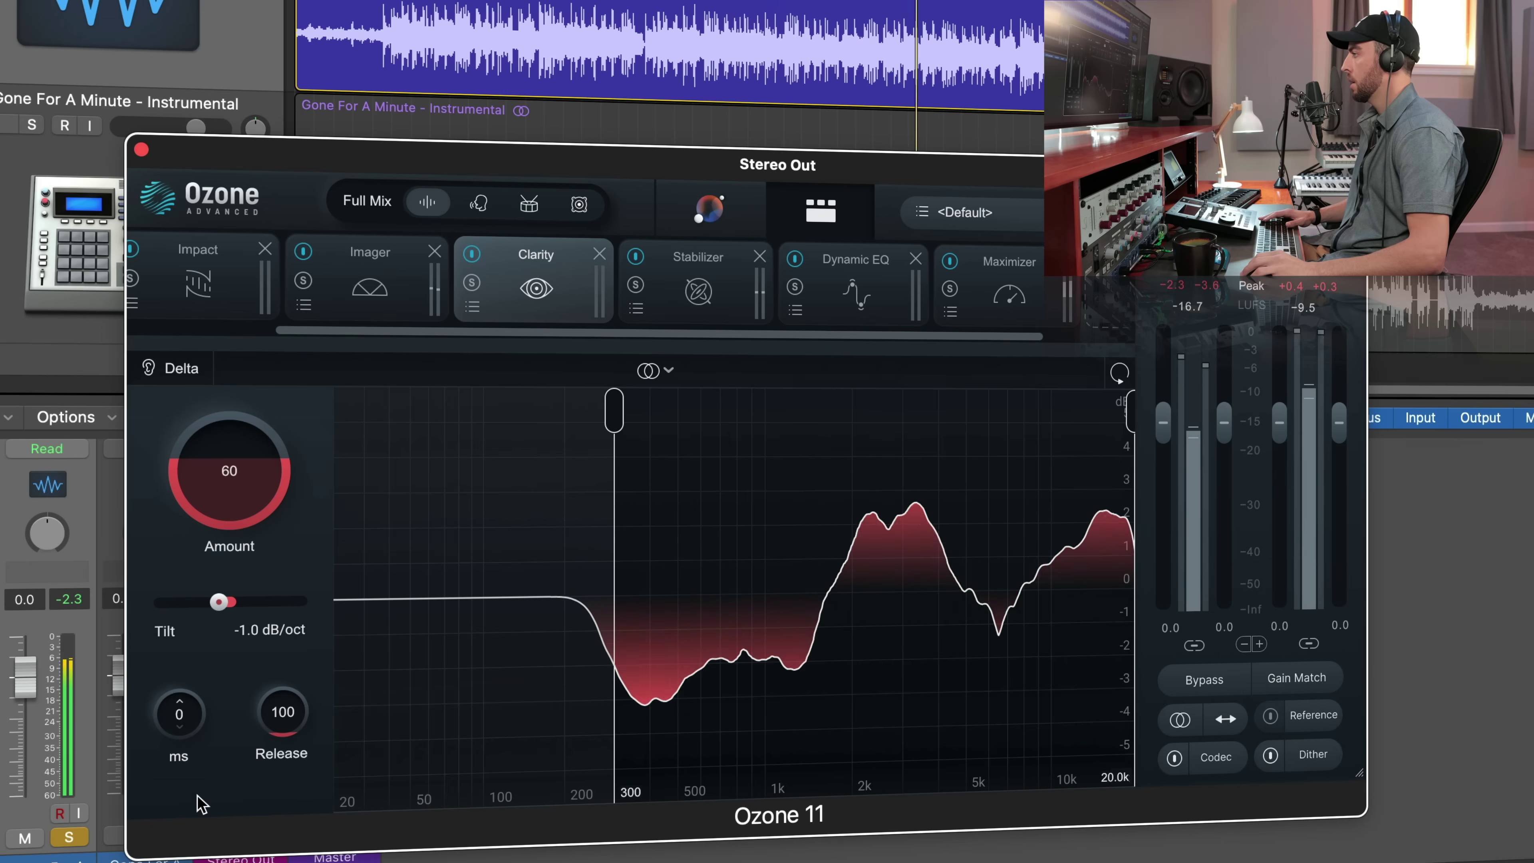
left_click_drag(205, 731, 215, 657)
left_click_drag(315, 722, 310, 707)
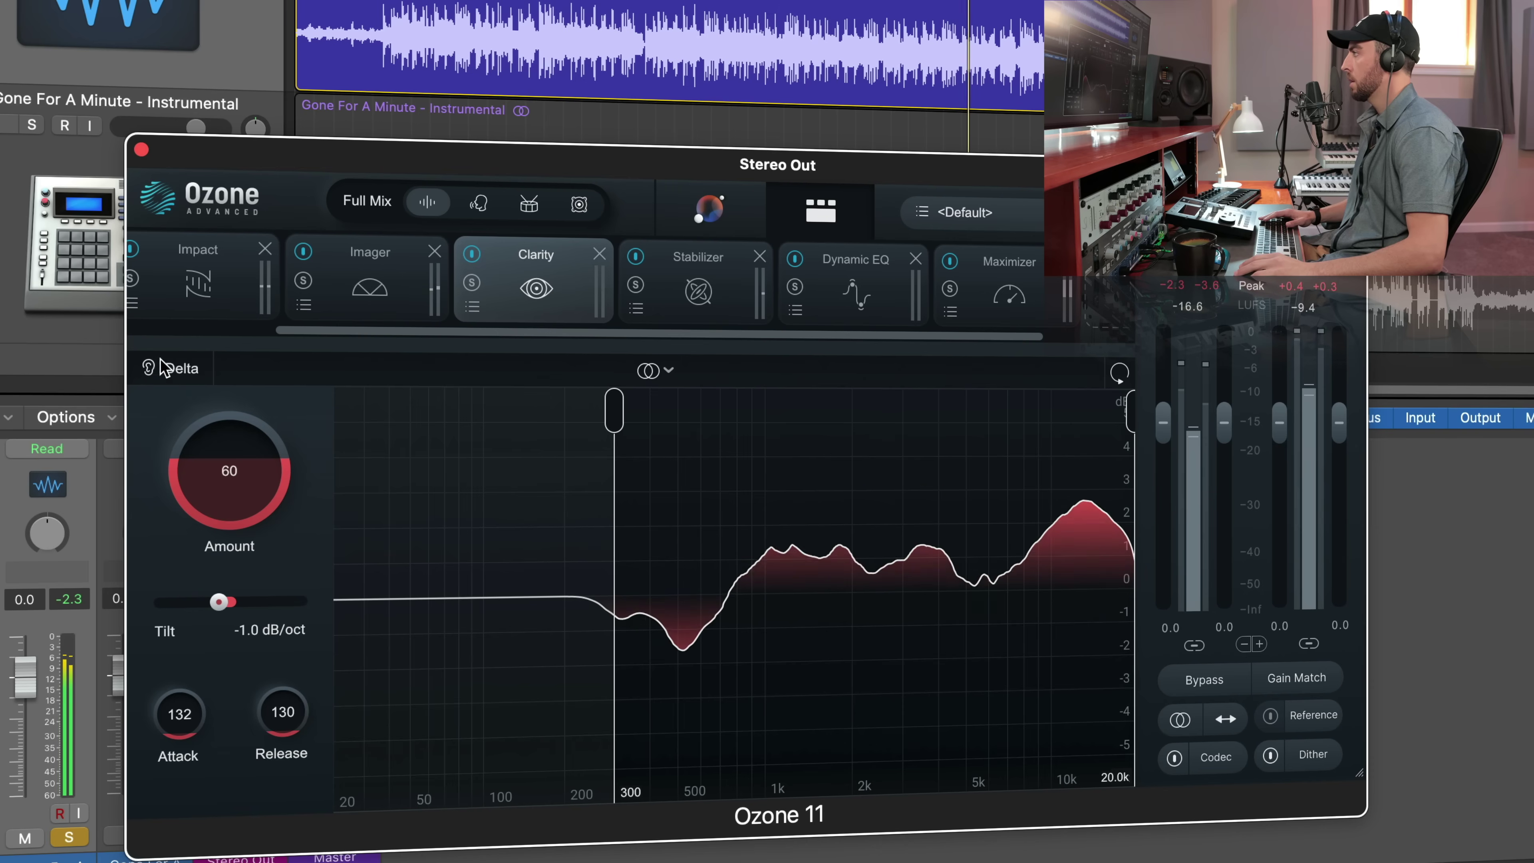
key("space")
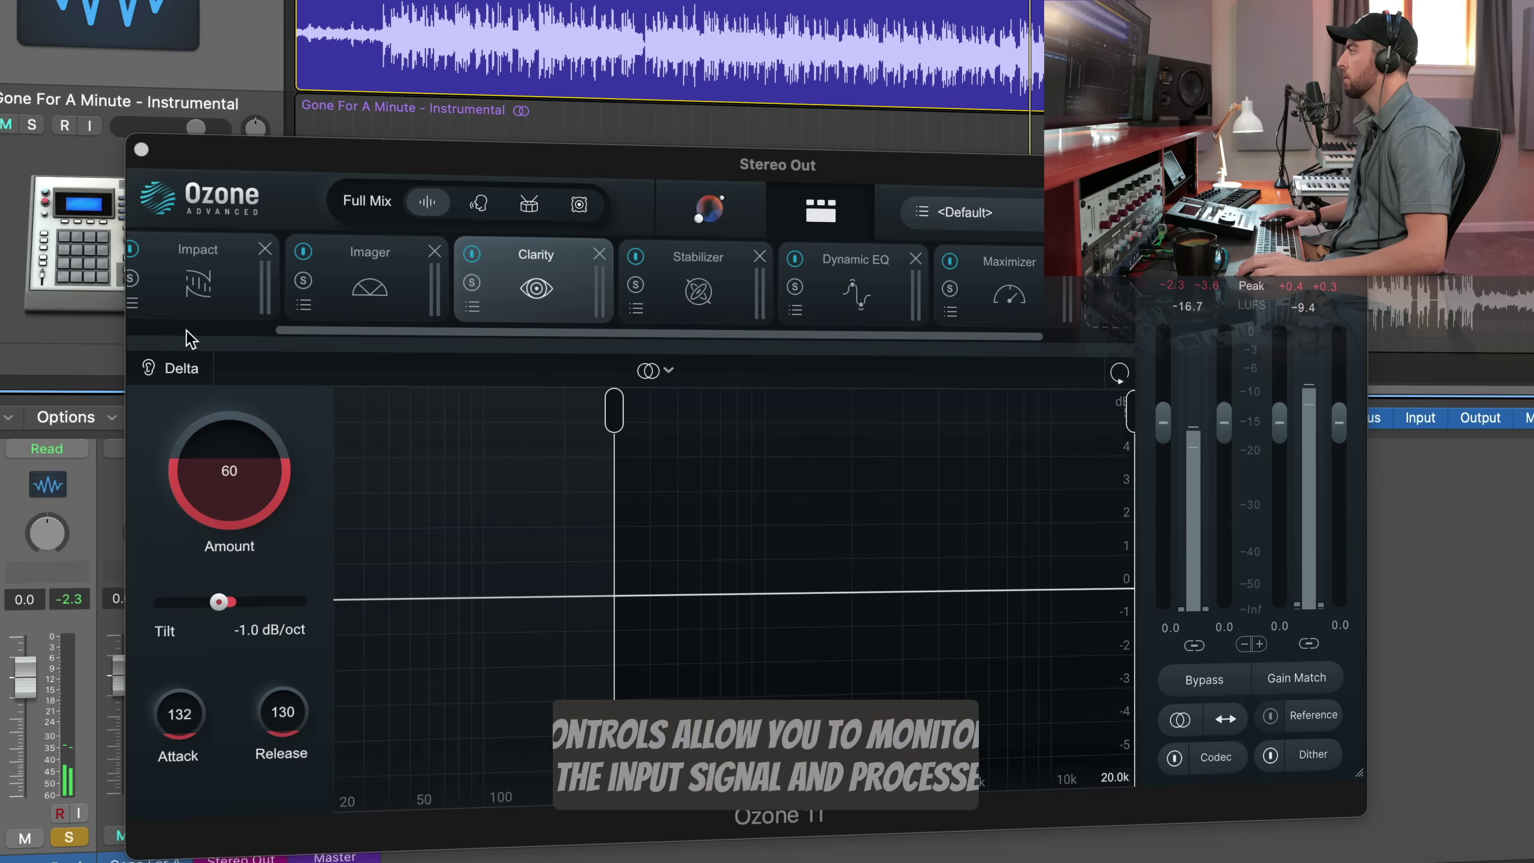
Monitor only the Clarity module's difference signal with Delta during playback and set its Amount to 56
left_click(184, 370)
key("space")
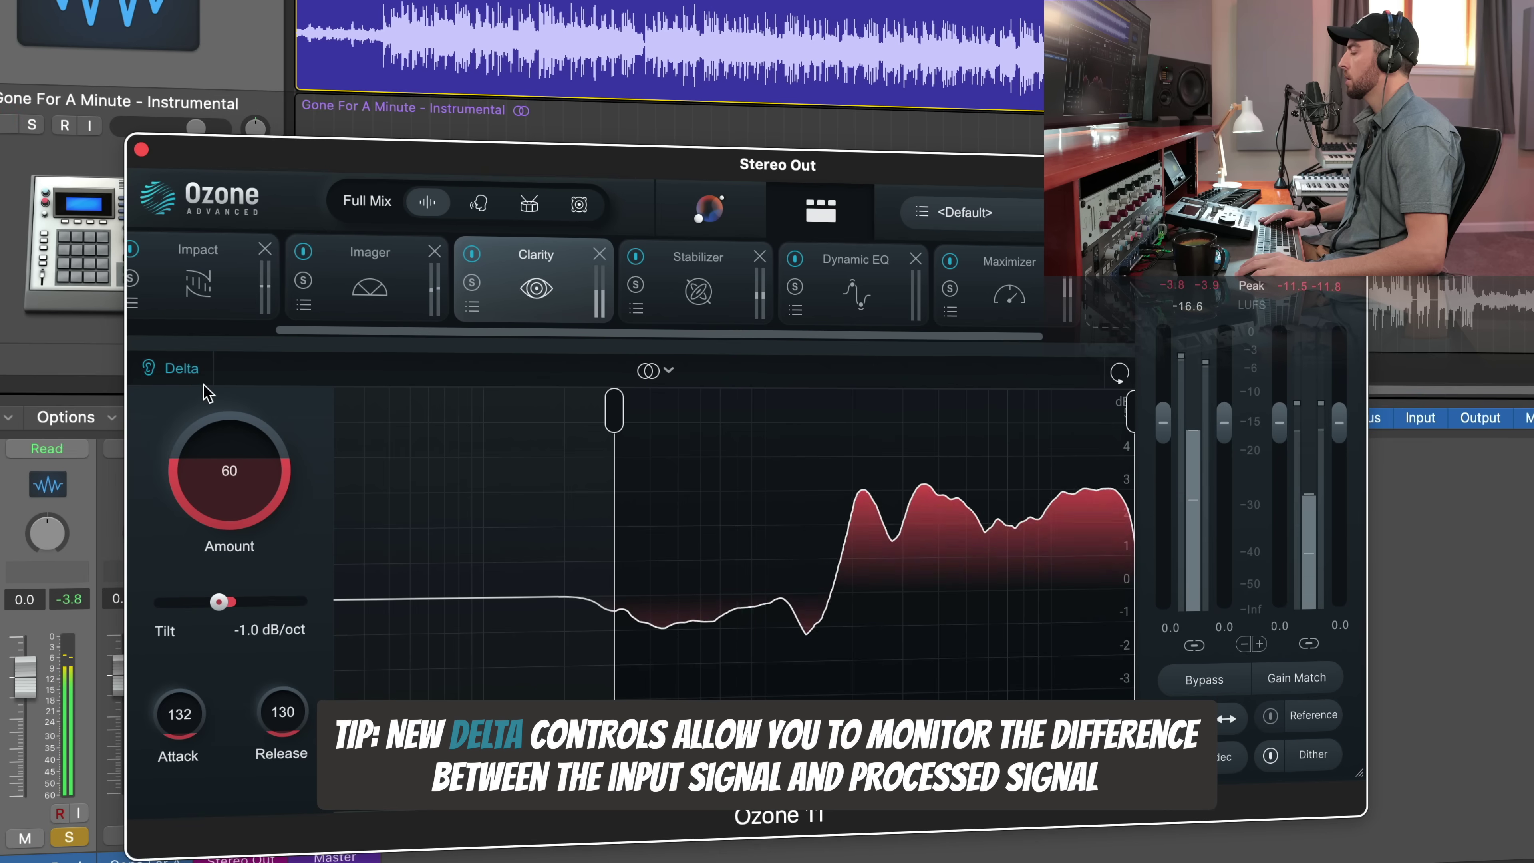
left_click_drag(228, 477, 229, 444)
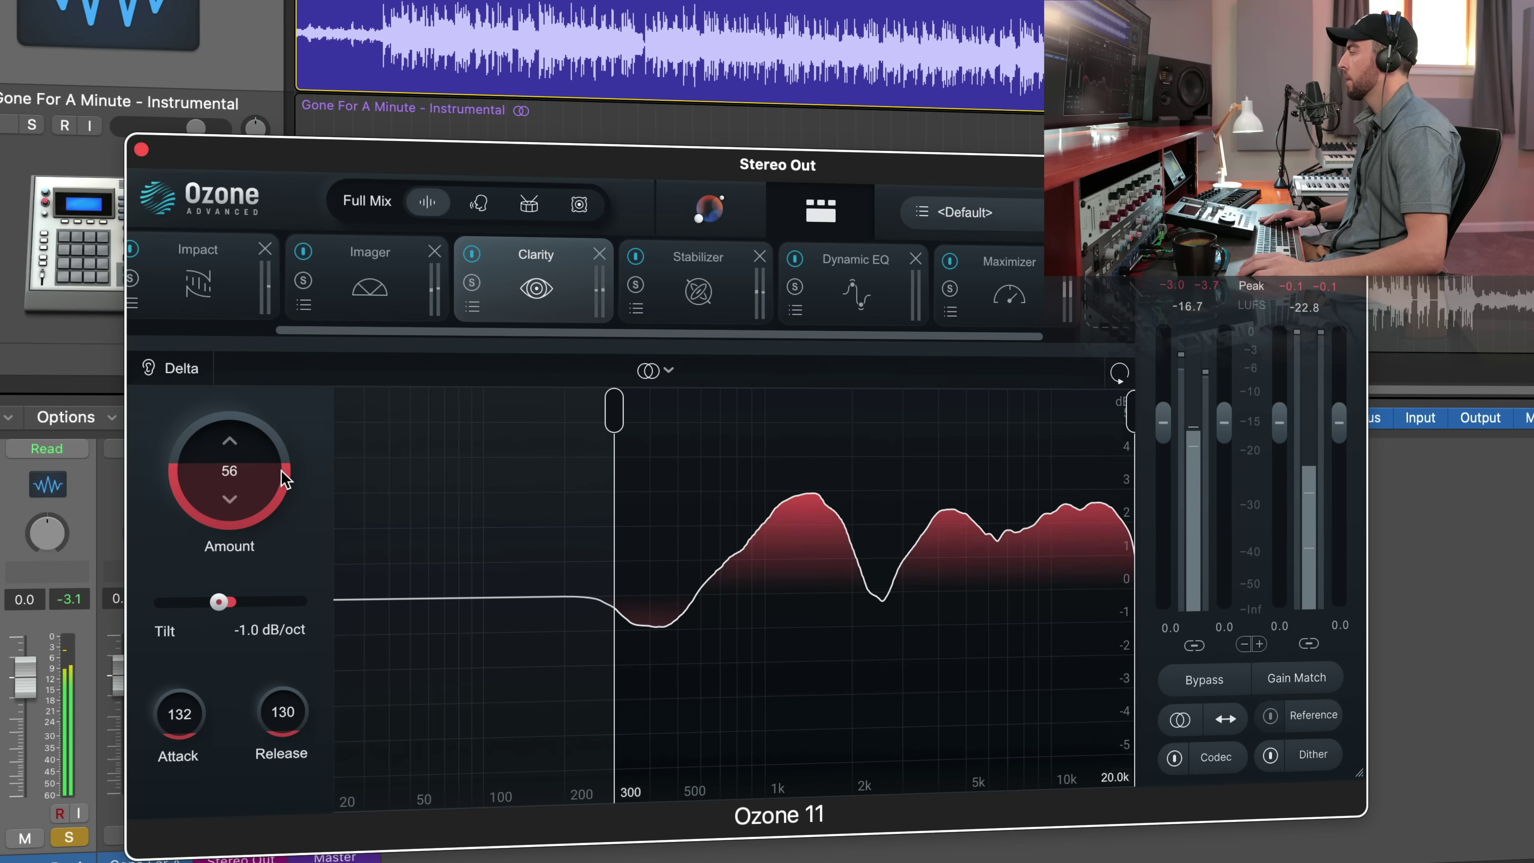
Compare the mix with and without Clarity by switching the module off and on twice during playback
left_click(471, 254)
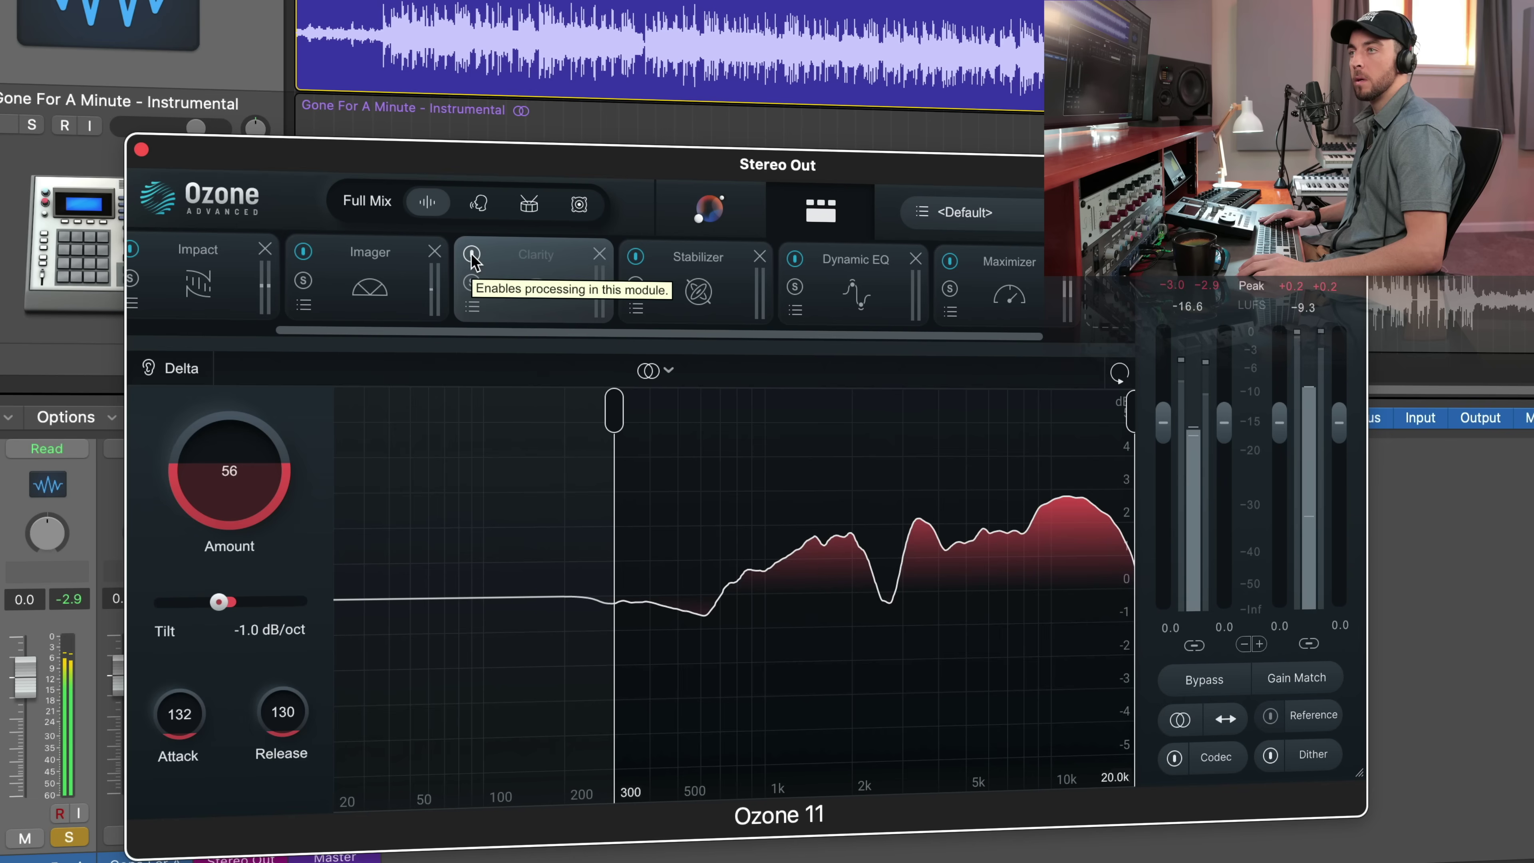
left_click(471, 254)
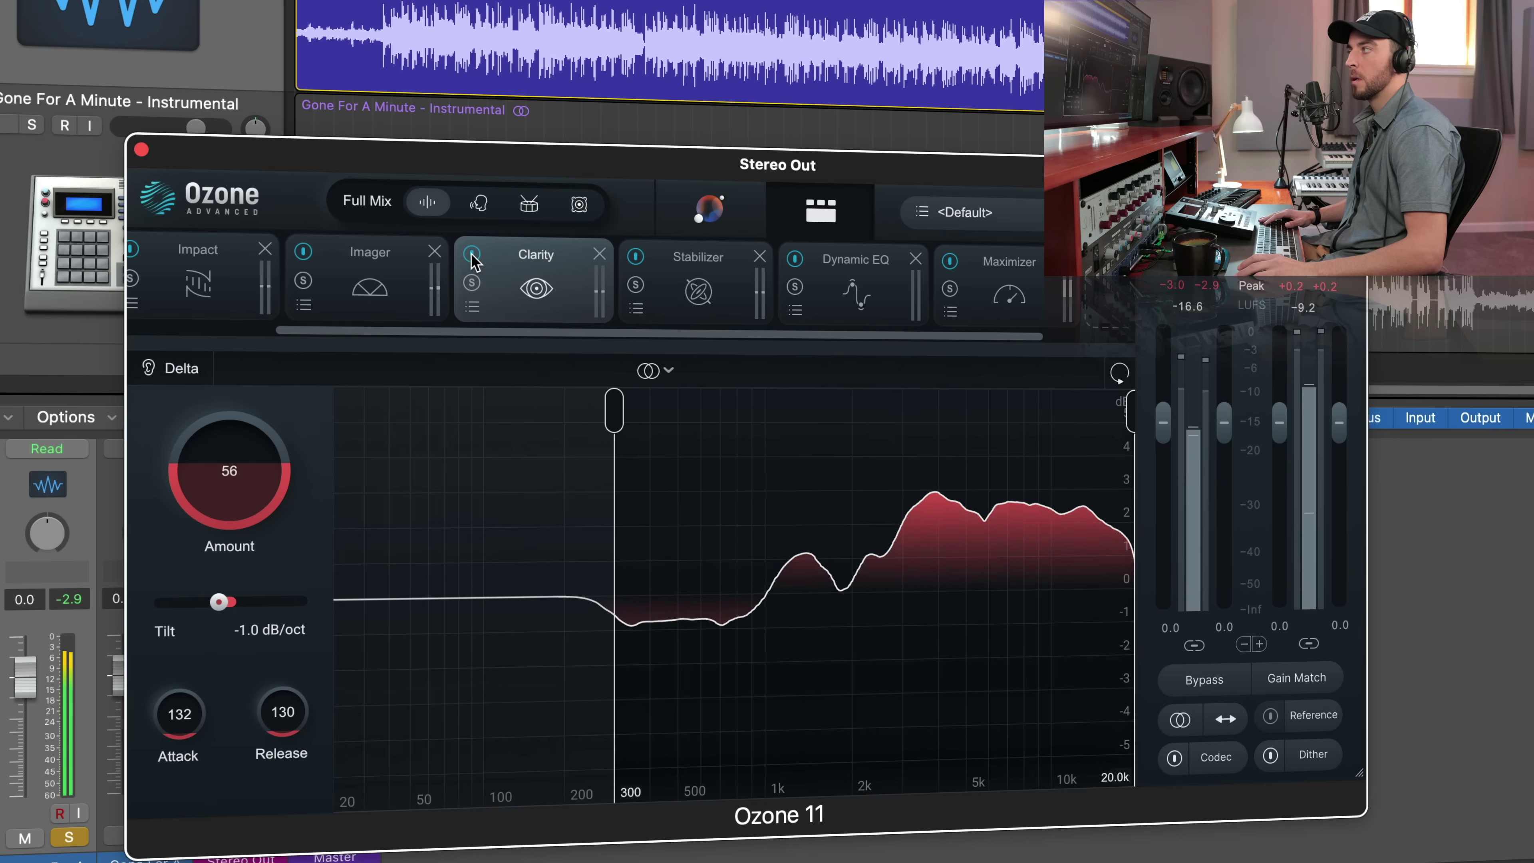
left_click(472, 254)
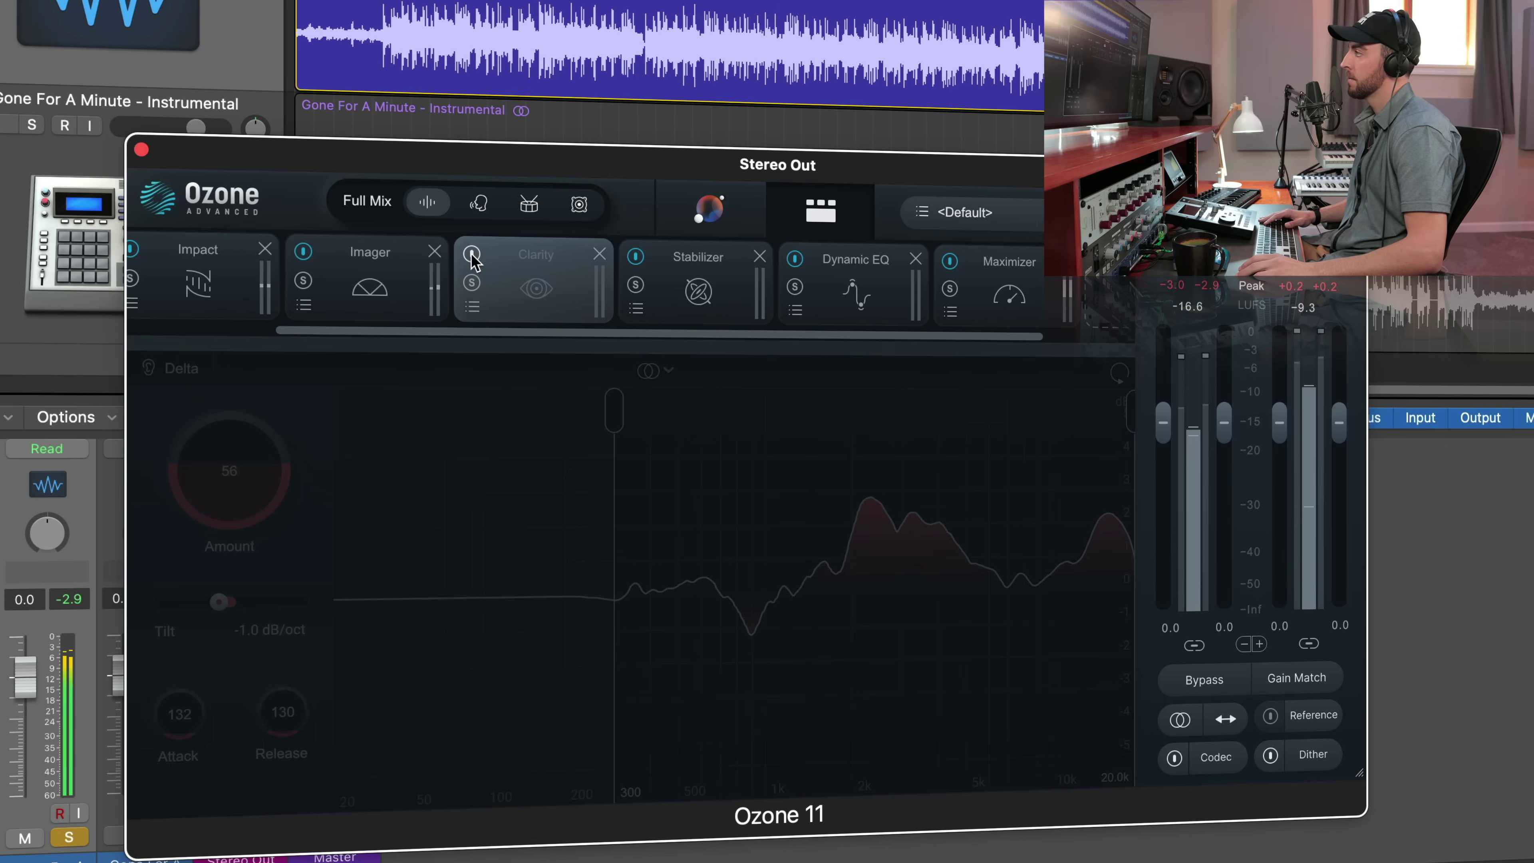
left_click(472, 254)
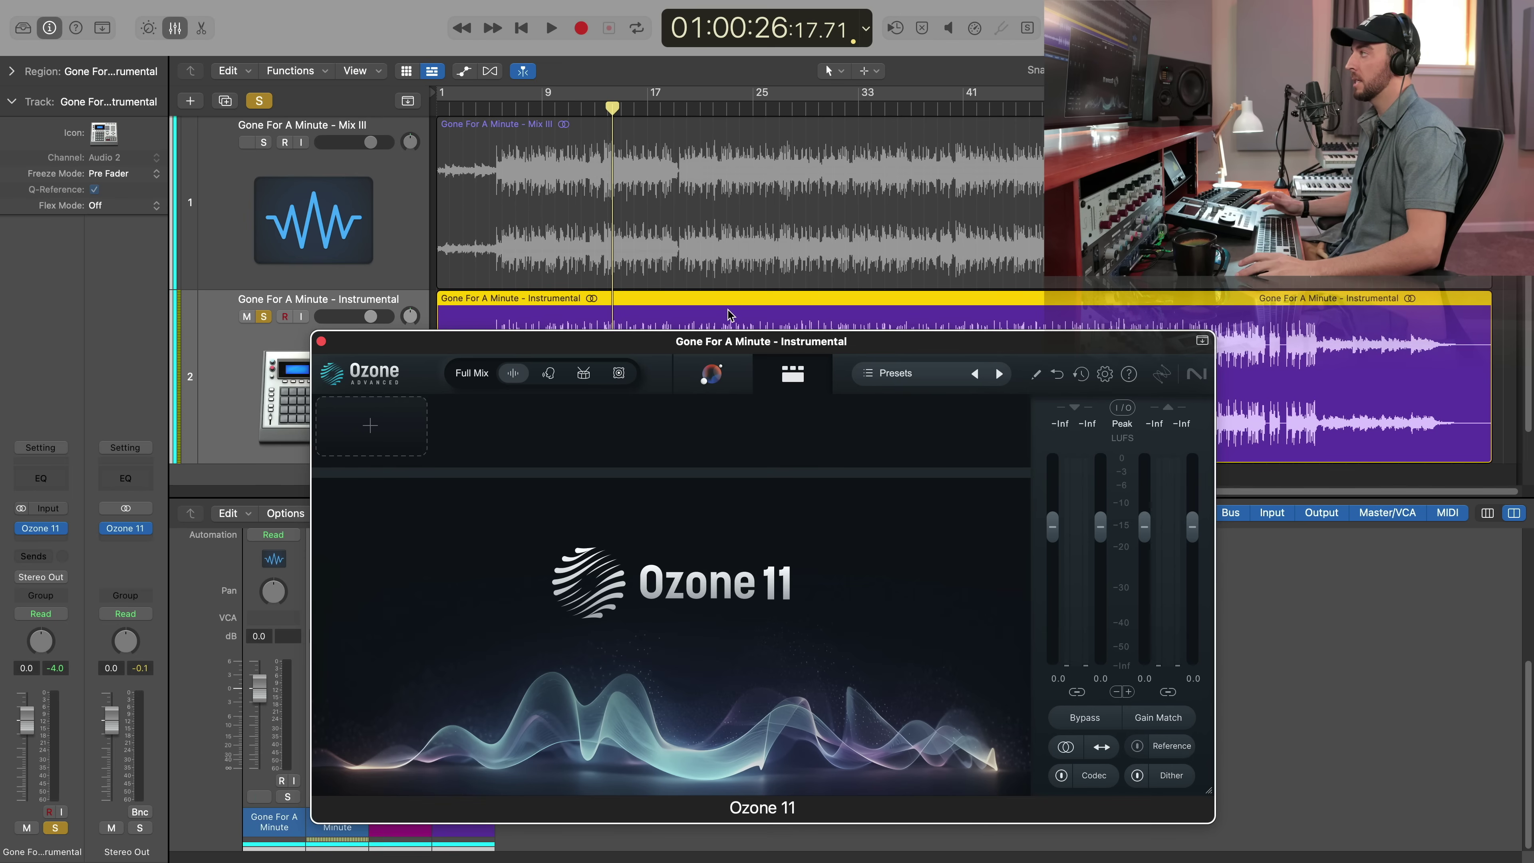
left_click(749, 302)
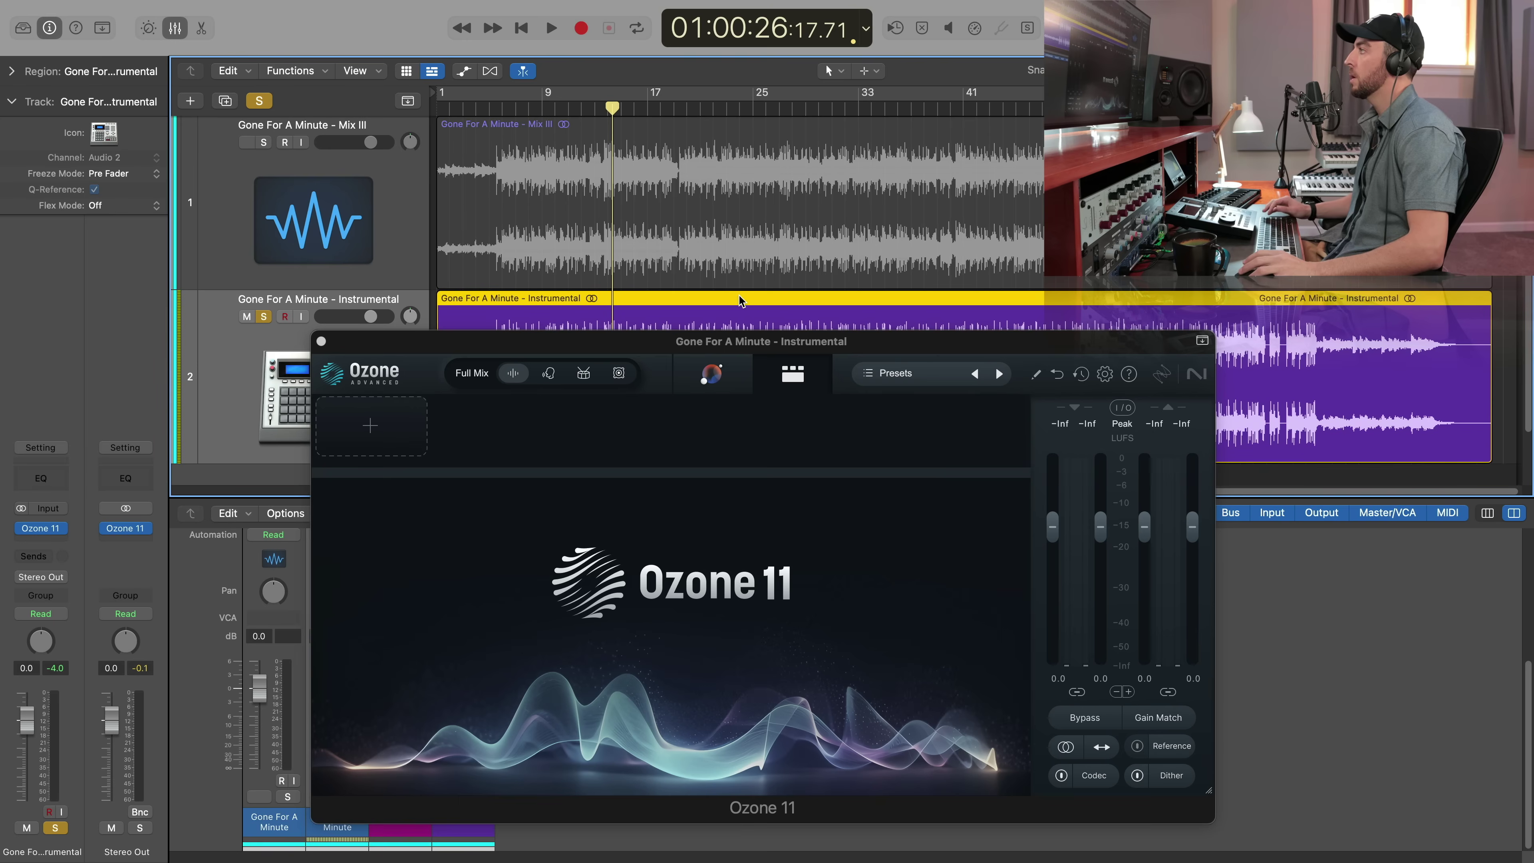
left_click(717, 504)
key("ctrl+m")
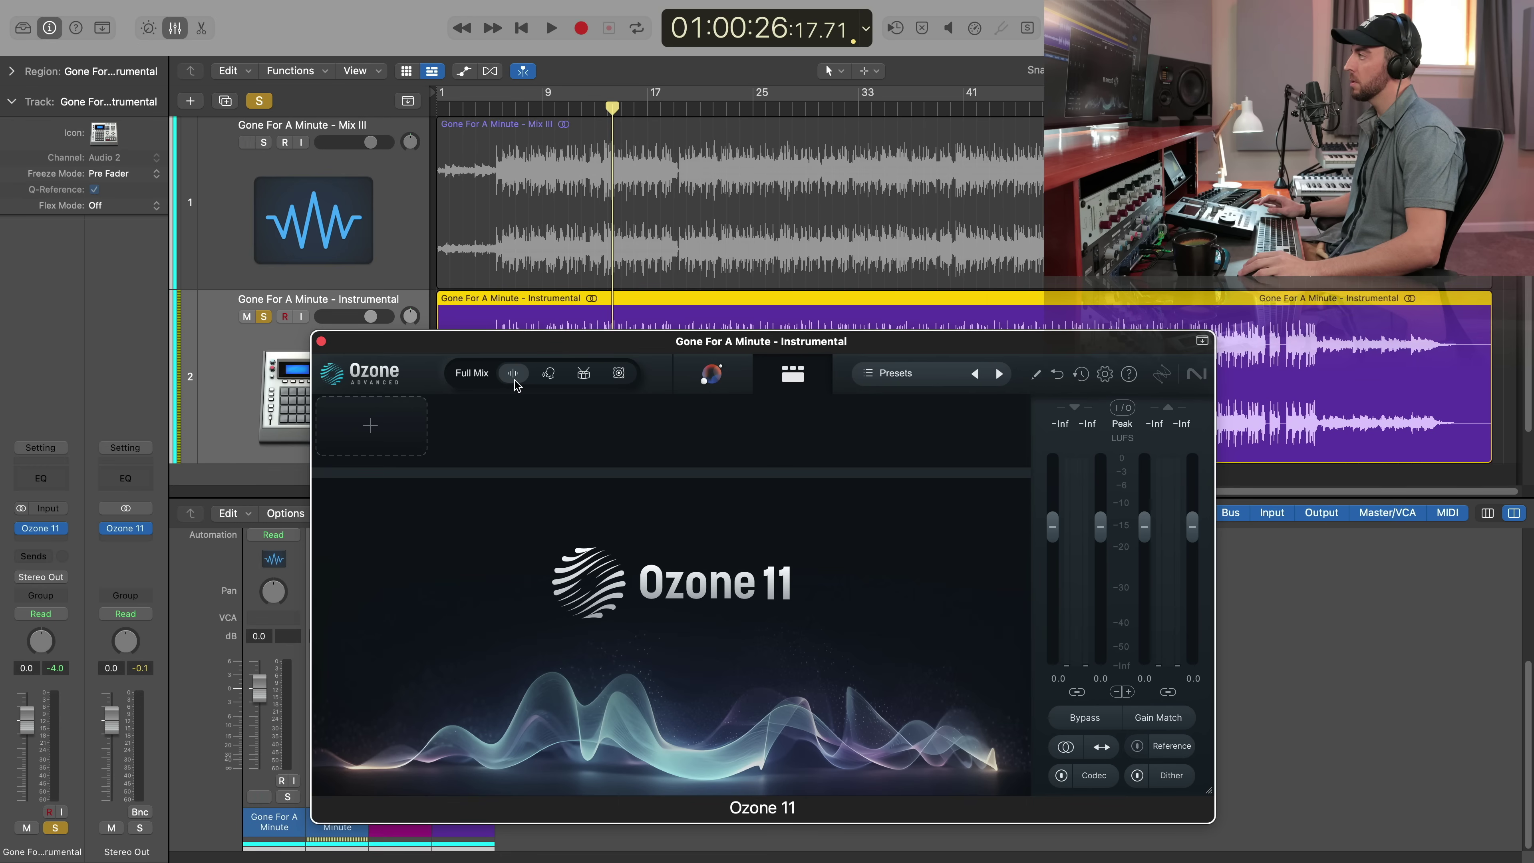
Switch the Stem Focus from Full Mix through Vocals and Drums and leave it on Bass
key("ctrl+m")
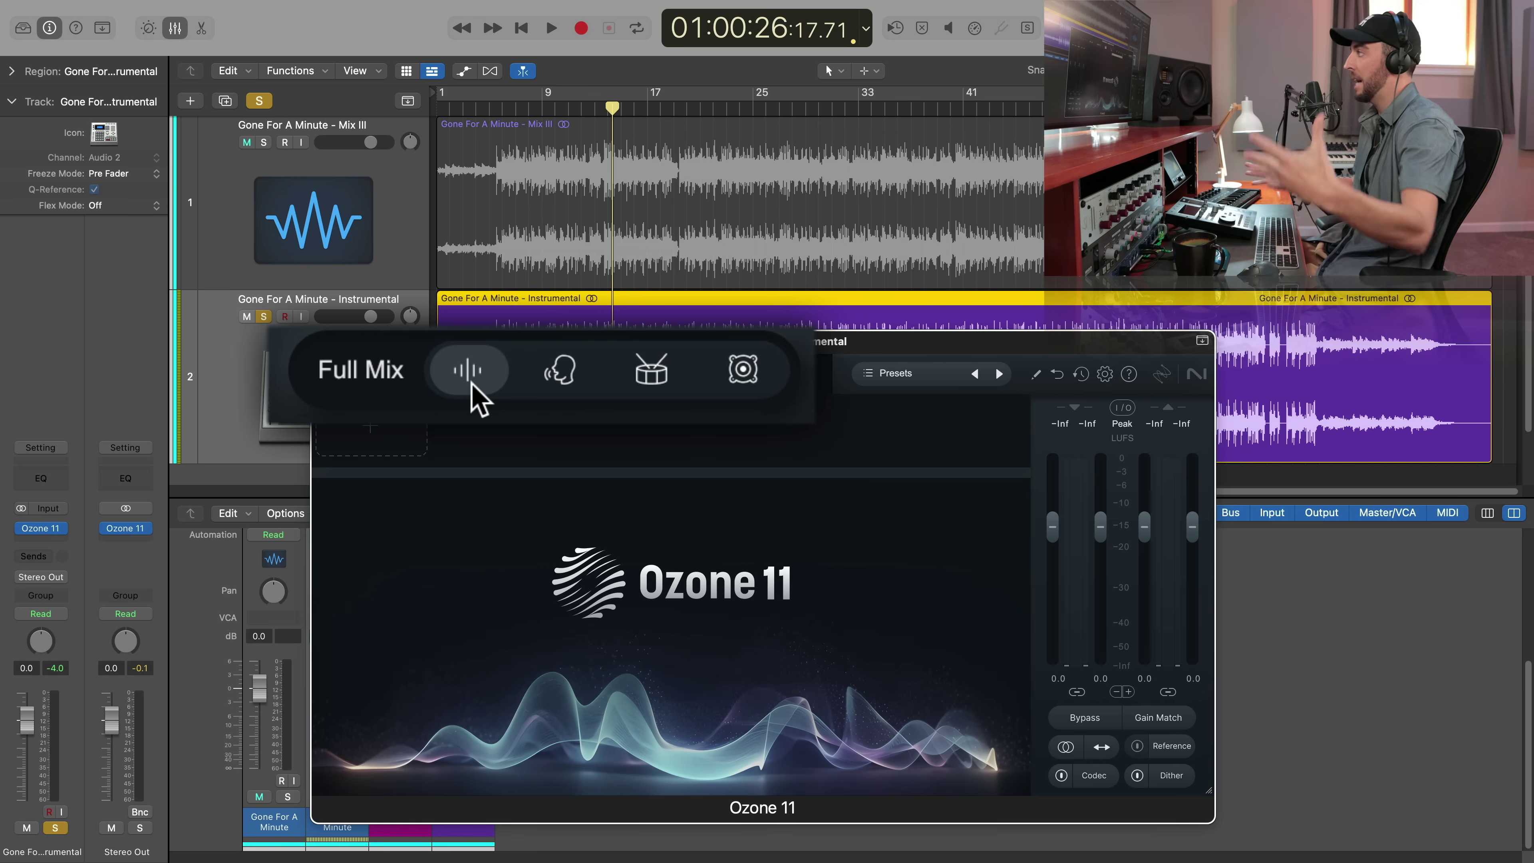
key("ctrl+m")
left_click(530, 368)
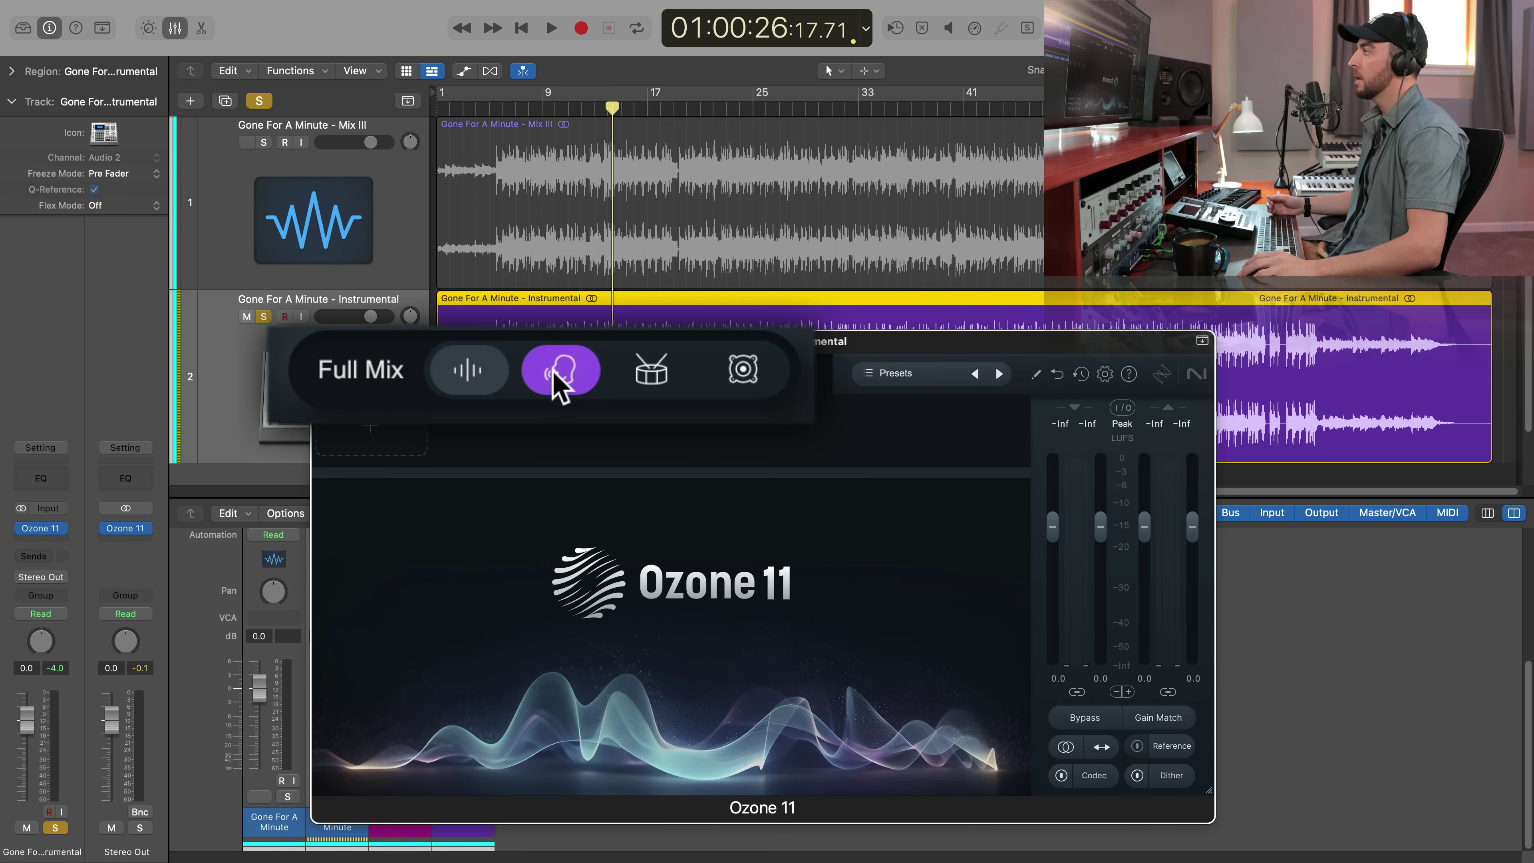
key("ctrl+m")
left_click(646, 371)
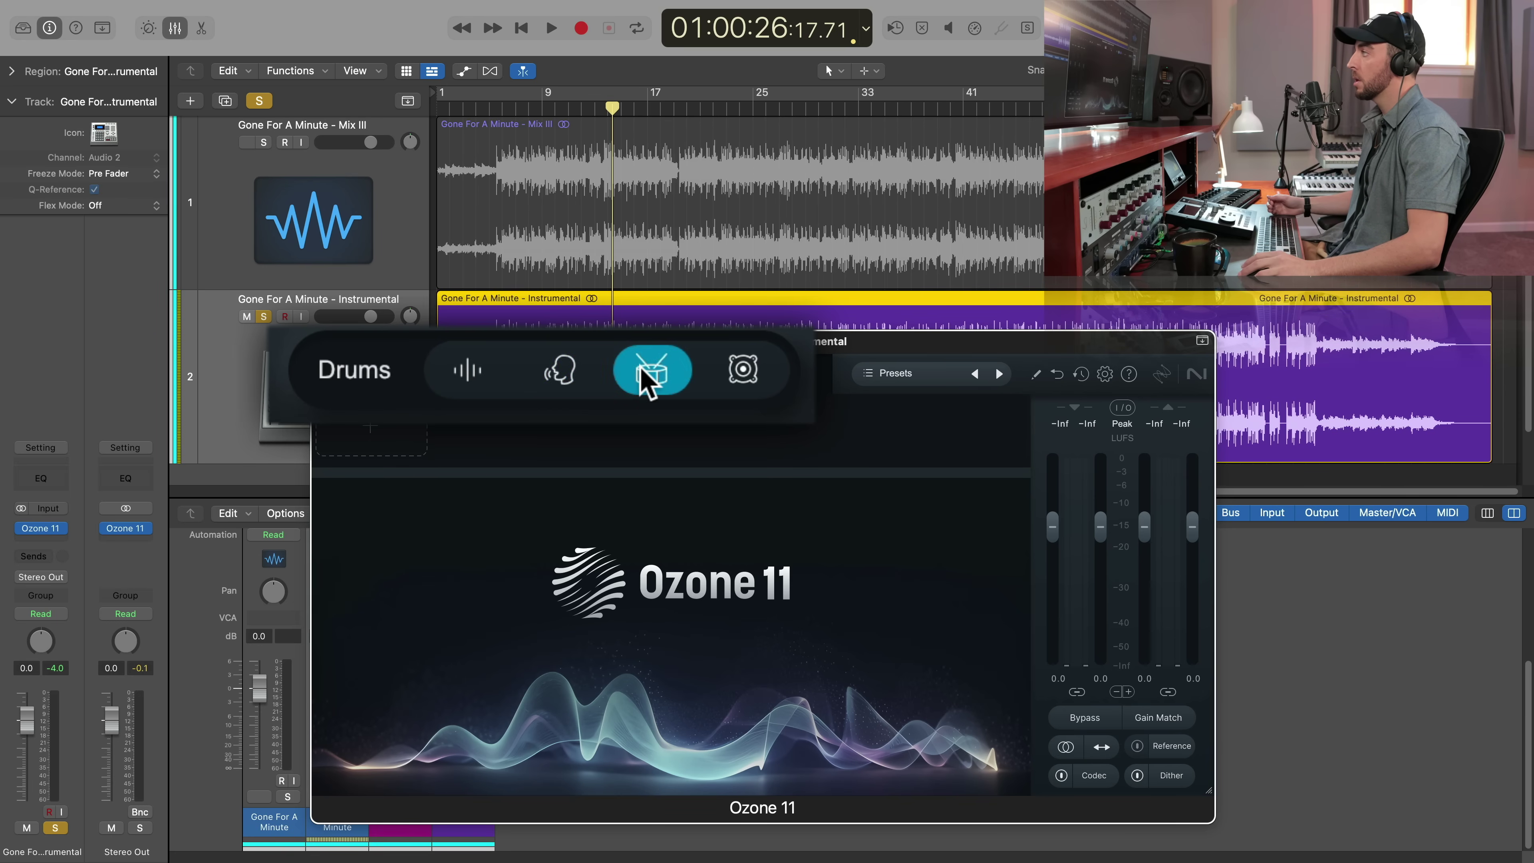
key("ctrl+m")
left_click(743, 370)
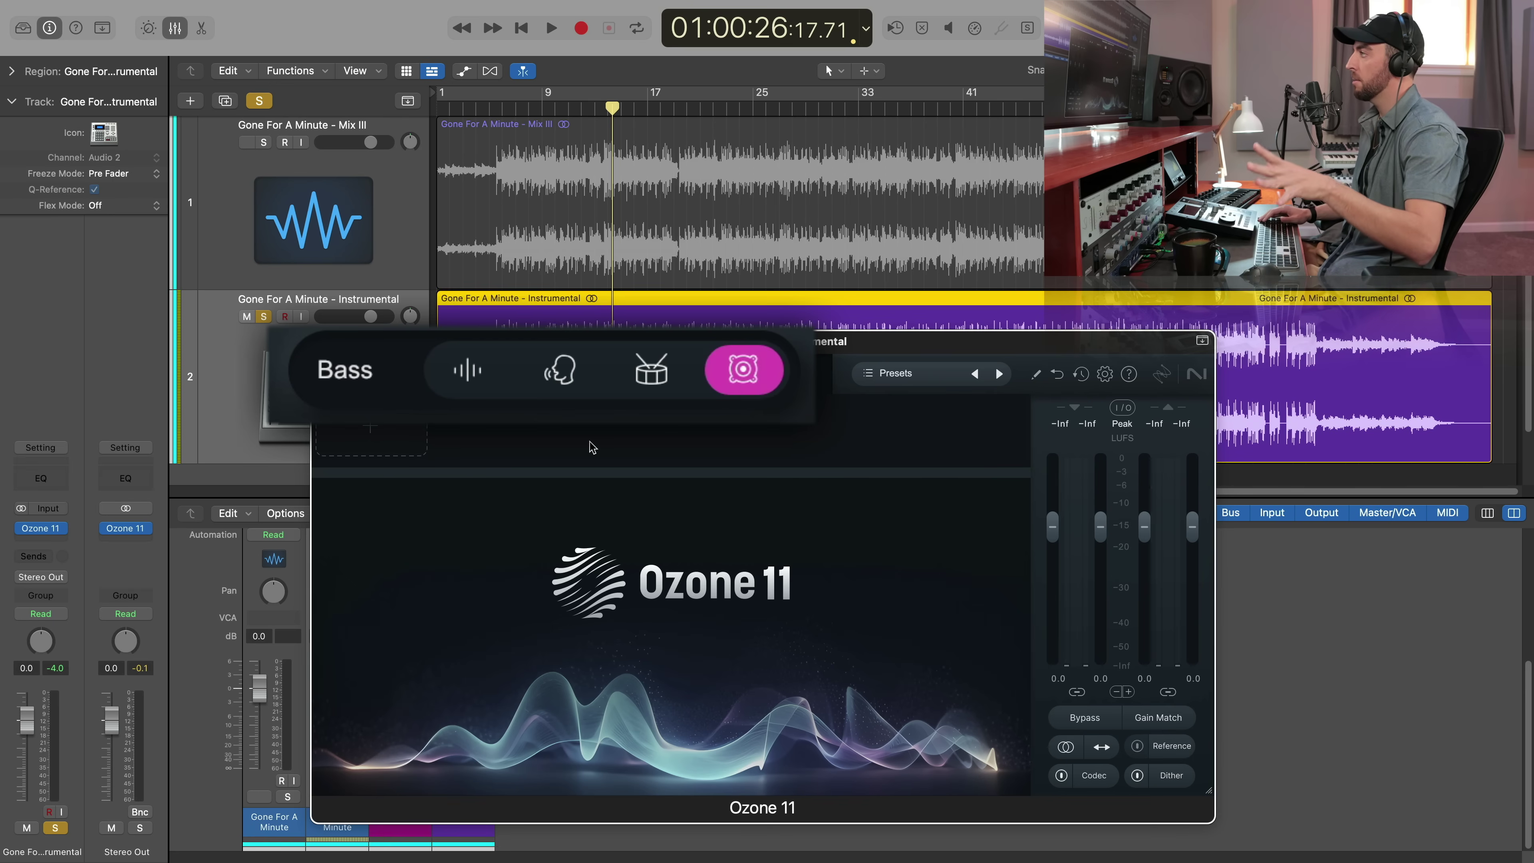
Move the playhead to 01:00:09 and add an Exciter module to the Bass processing chain
key("ctrl+m")
left_click(494, 109)
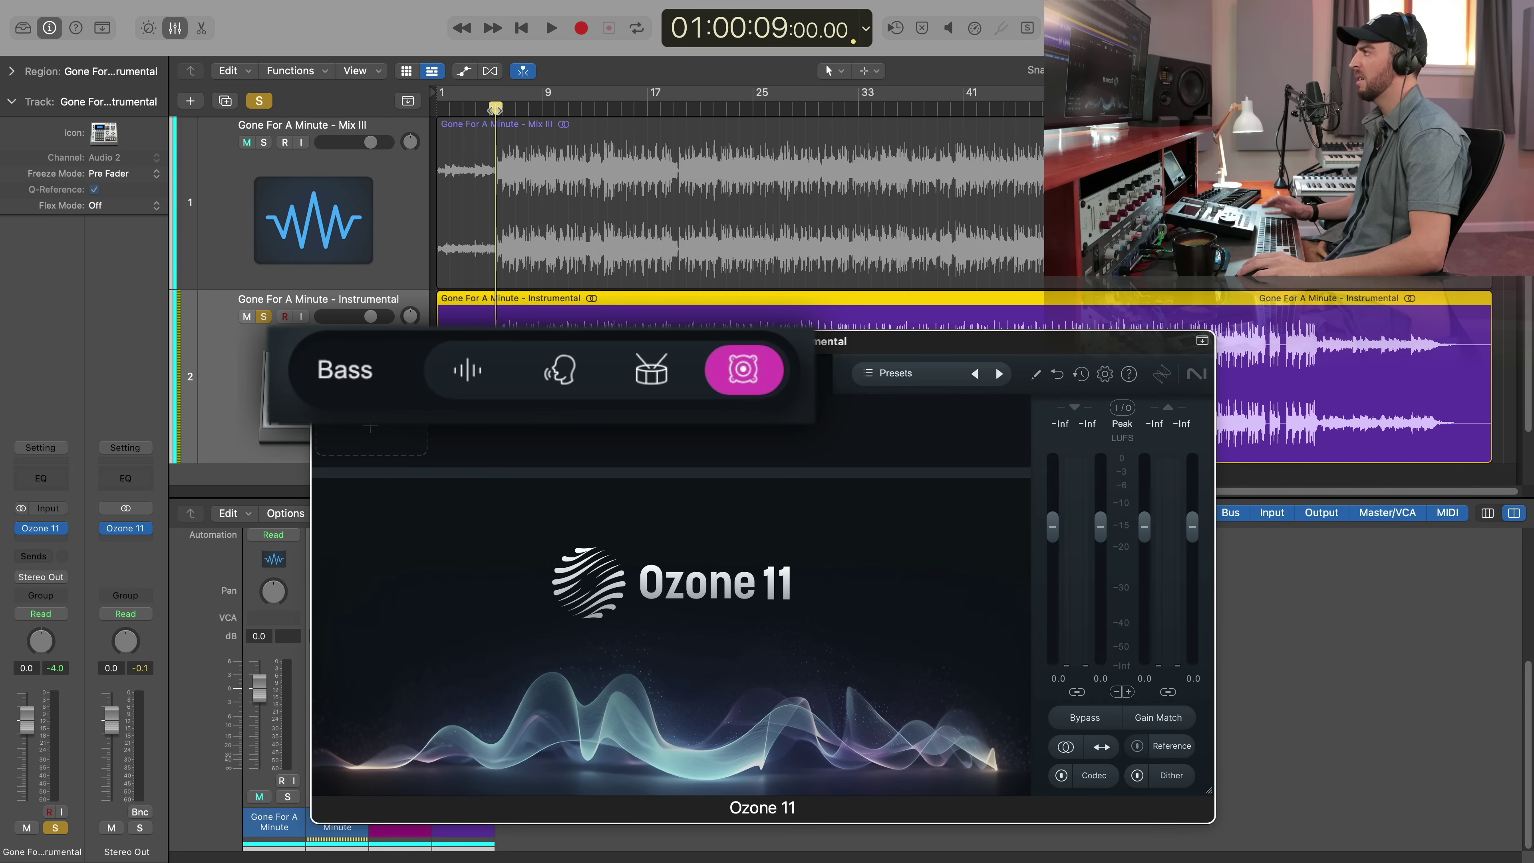
key("ctrl+m")
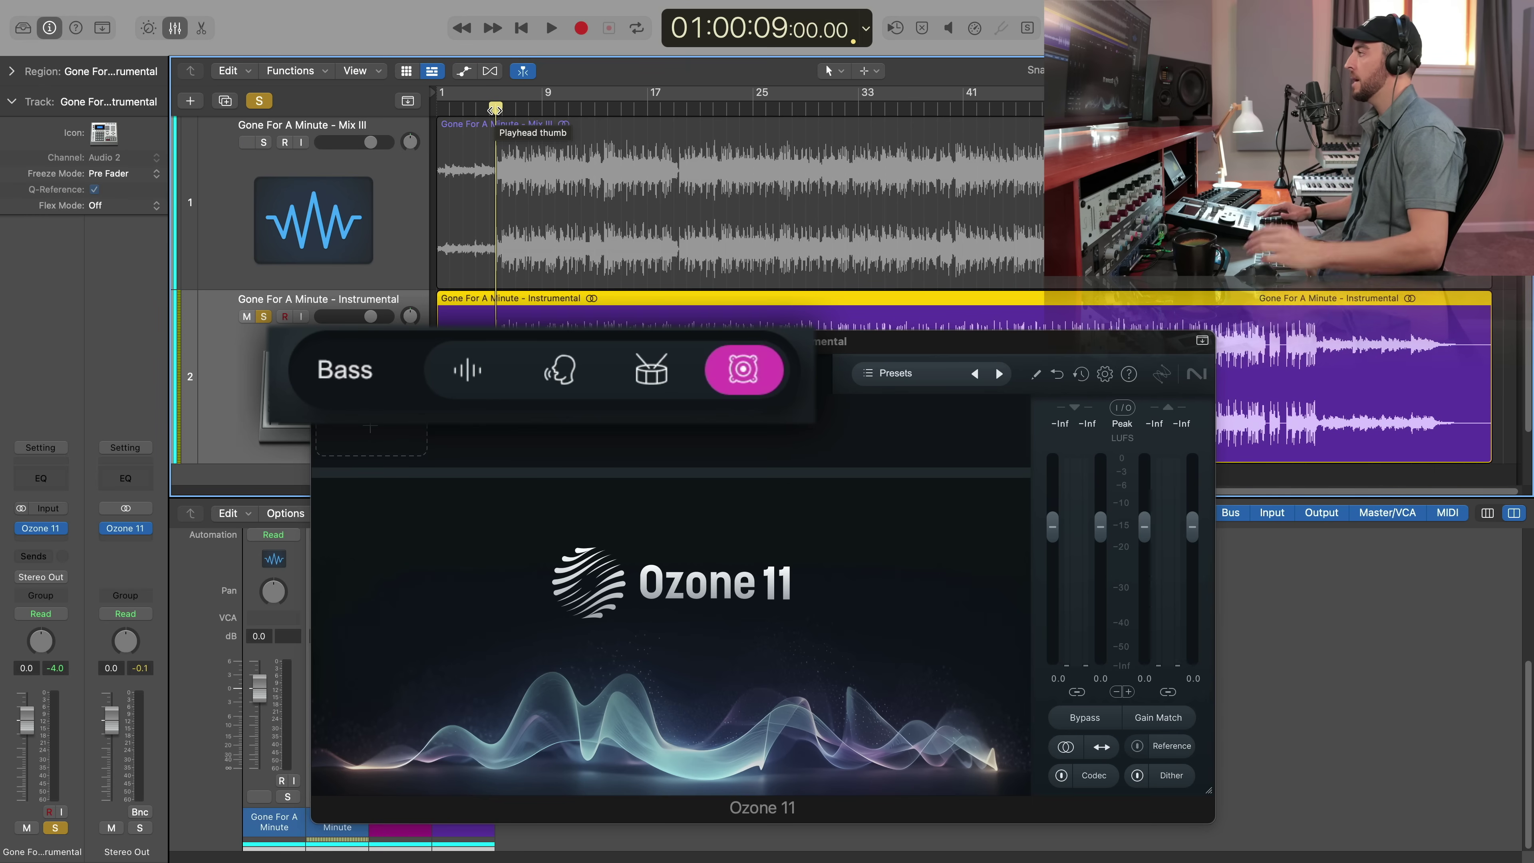
key("ctrl+m")
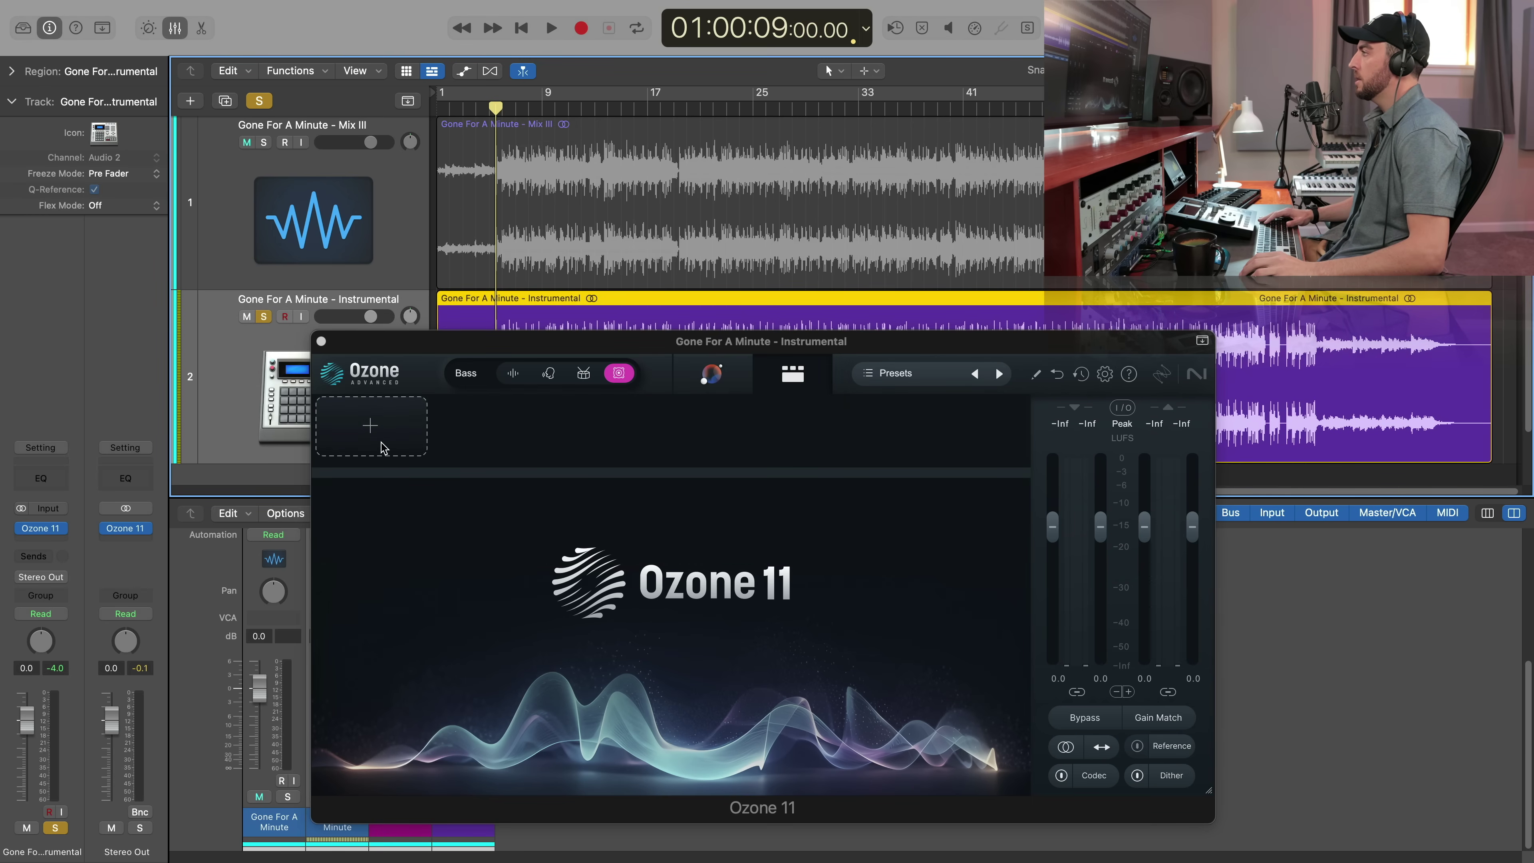
left_click(381, 446)
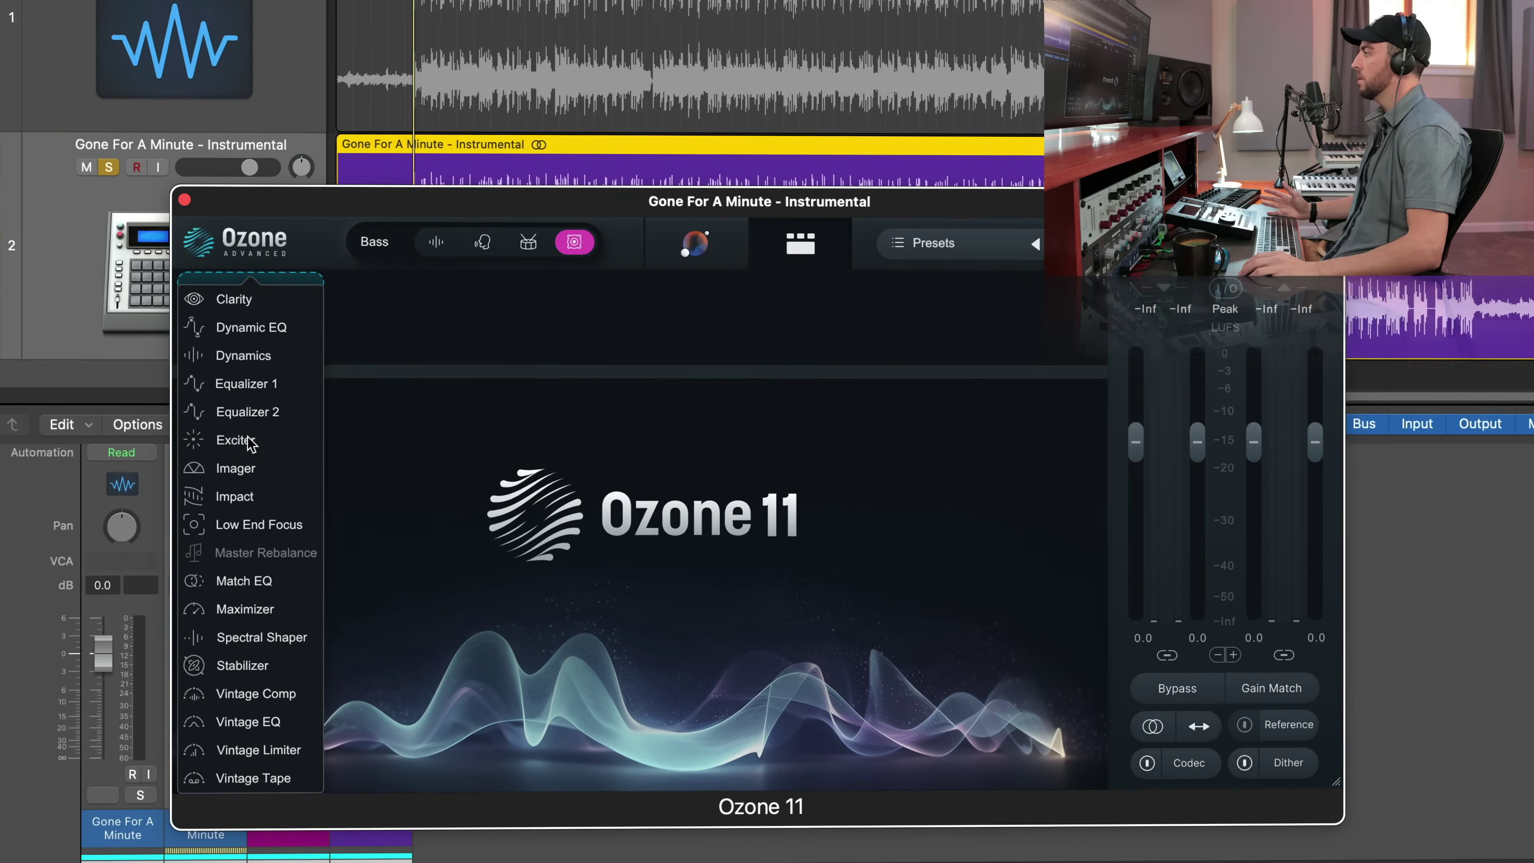
left_click(360, 525)
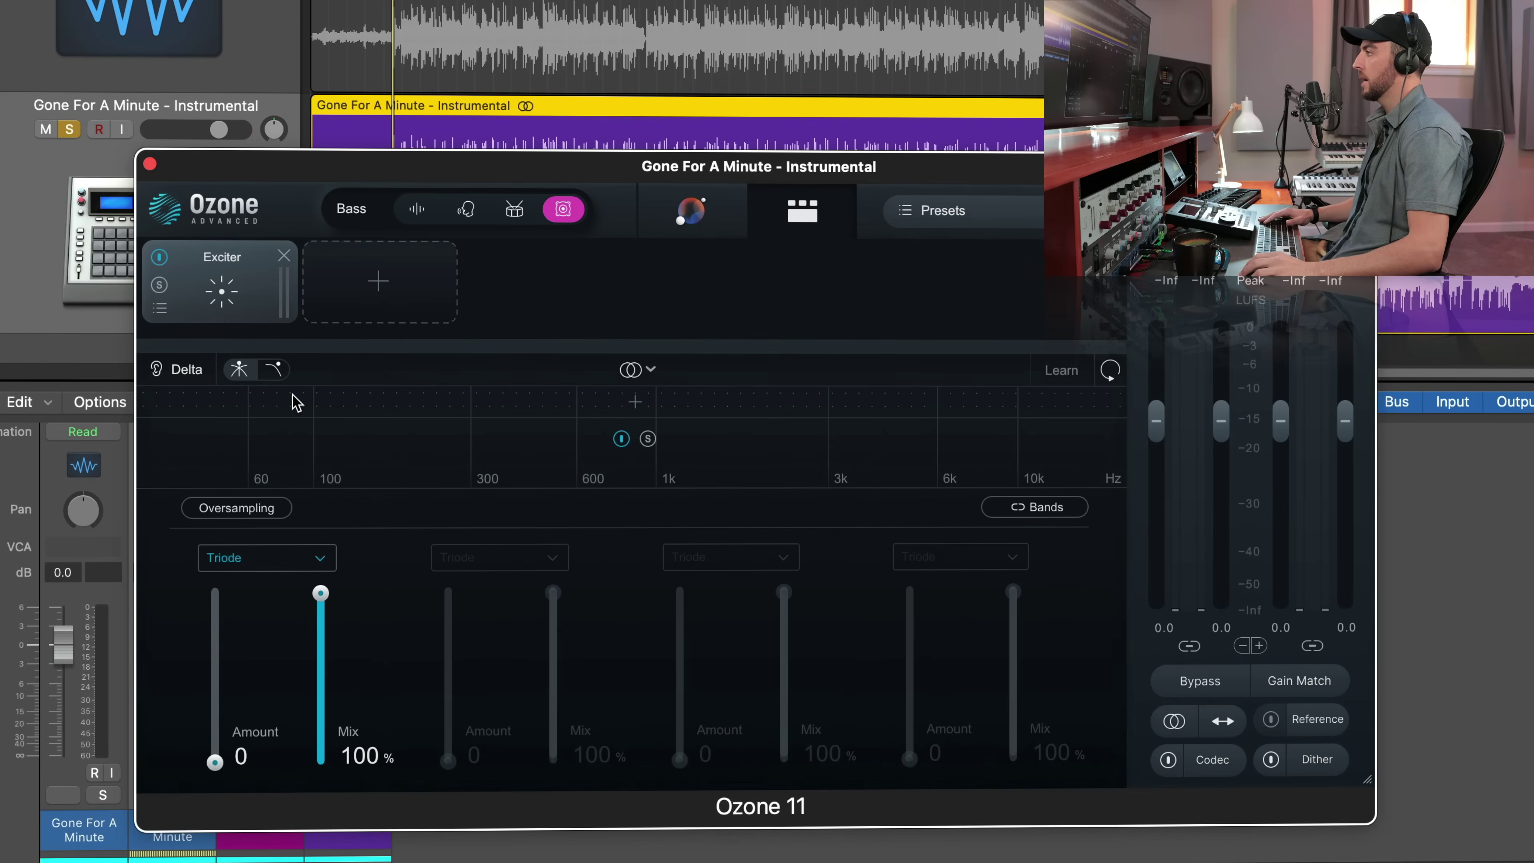
Split the Exciter into three bands, placing the lower crossover at about 92 Hz and the upper one between 100 and 300 Hz
left_click(316, 403)
mouse_move(315, 404)
left_mouse_down()
mouse_move(403, 404)
mouse_move(299, 417)
mouse_move(307, 405)
left_mouse_up()
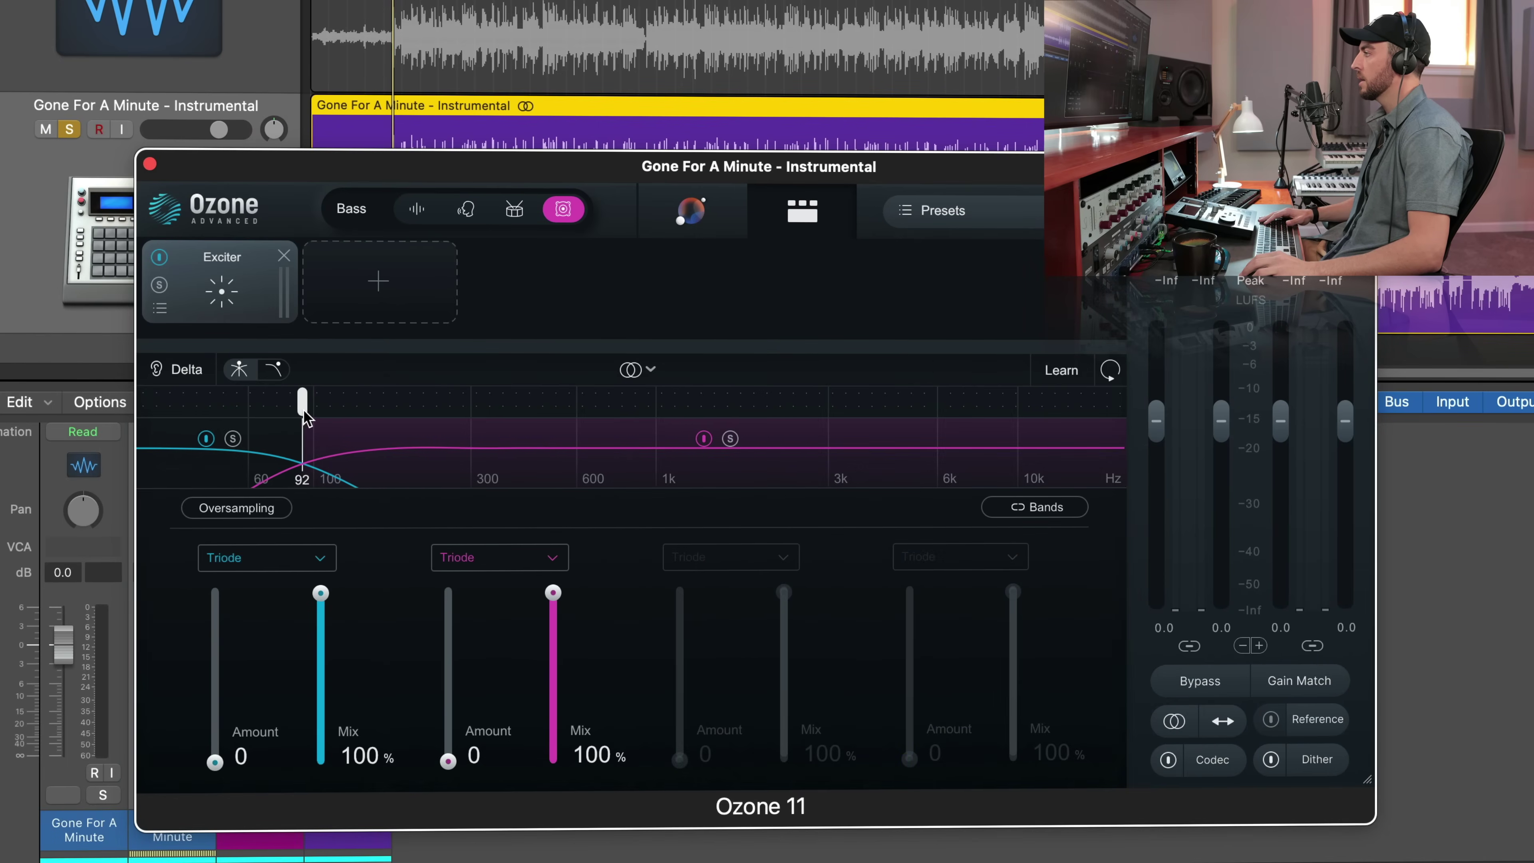
left_click(678, 404)
left_click_drag(676, 403, 425, 411)
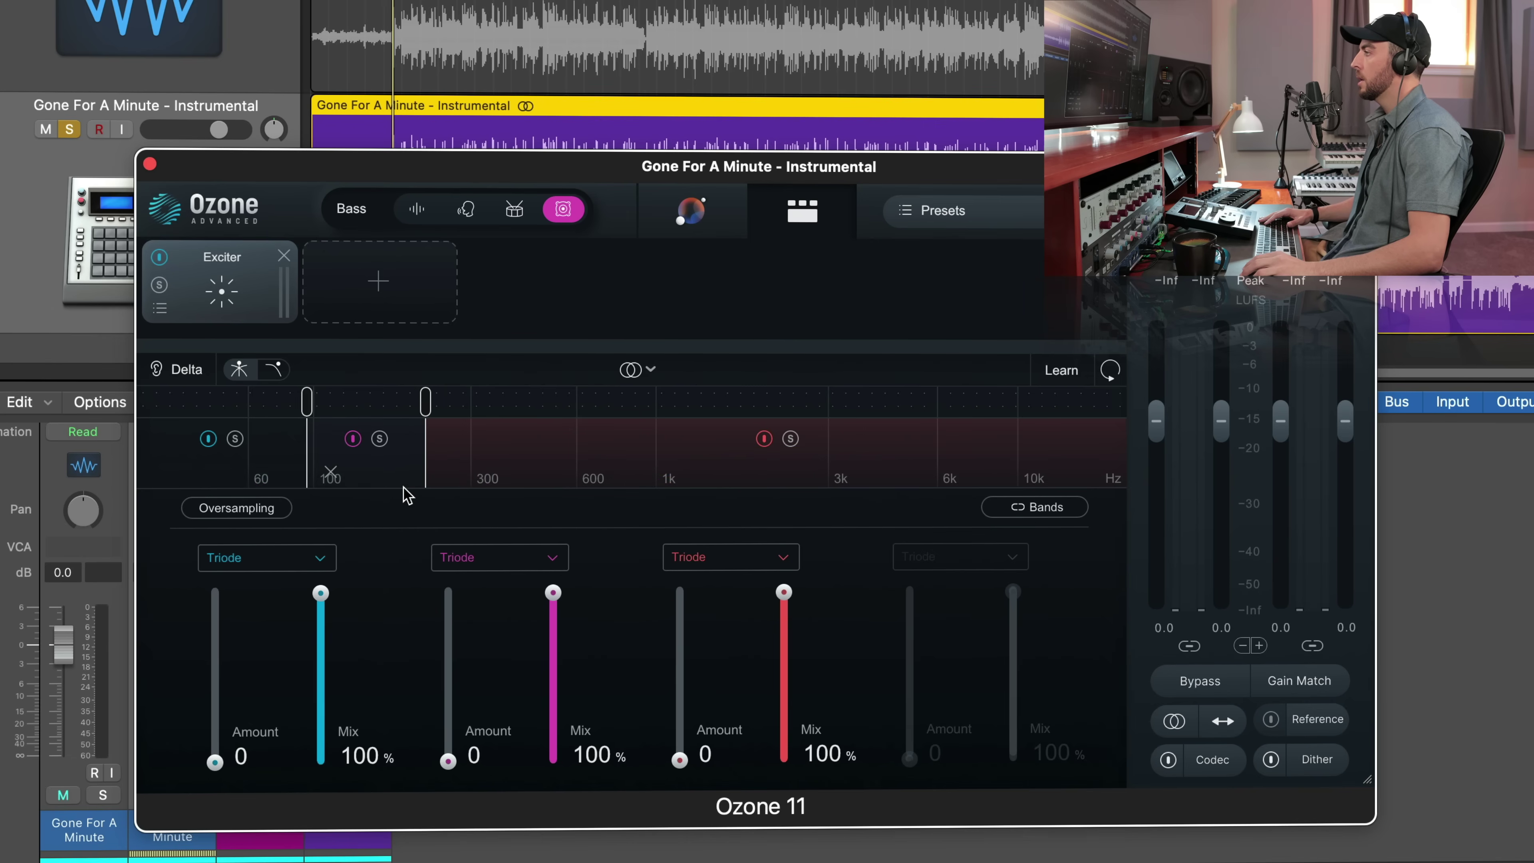
During playback, raise the Exciter's middle band Amount to 9.6 and extend the band up to about 1 kHz
key("space")
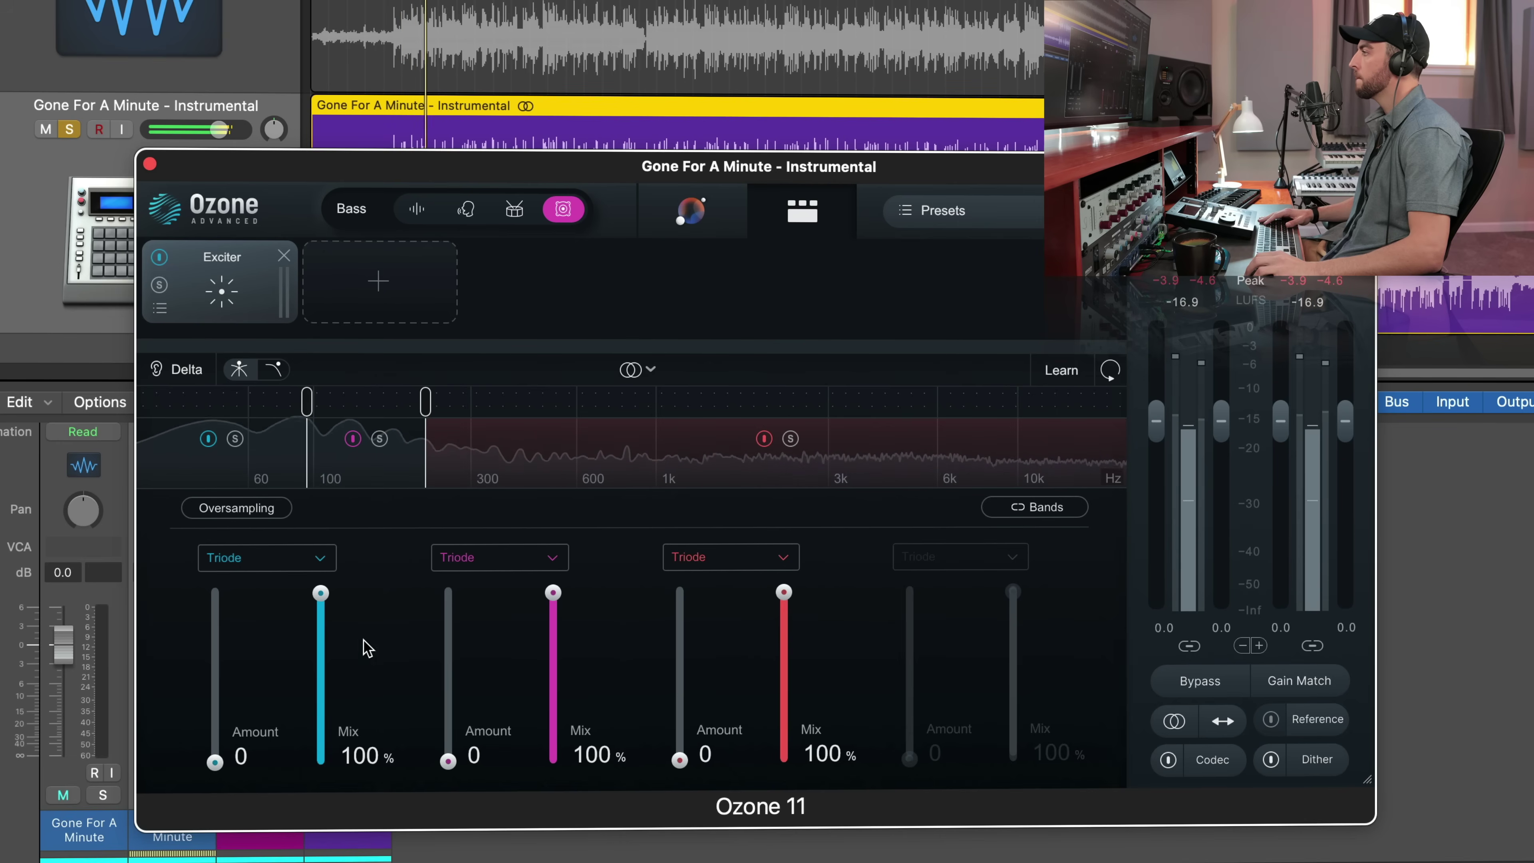
left_click_drag(448, 761, 448, 651)
left_click_drag(518, 410, 573, 408)
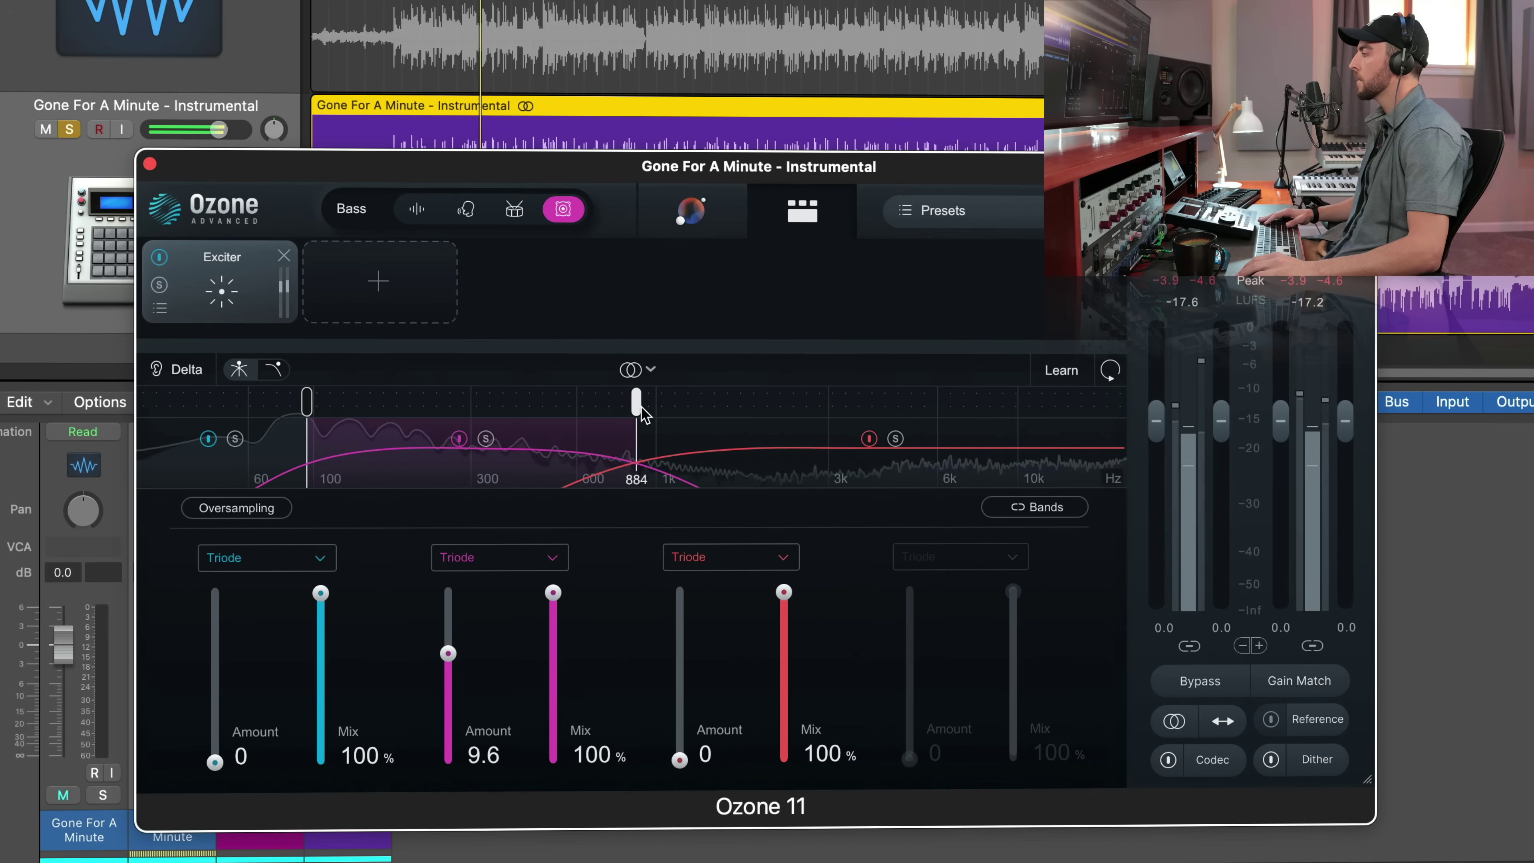
Try other saturation types and a higher Amount on the middle Exciter band, settling on Tape with an Amount of 8.9
left_click_drag(447, 653, 448, 622)
left_click(491, 562)
left_click(486, 610)
left_click(477, 562)
left_click(459, 637)
left_click_drag(456, 637, 448, 673)
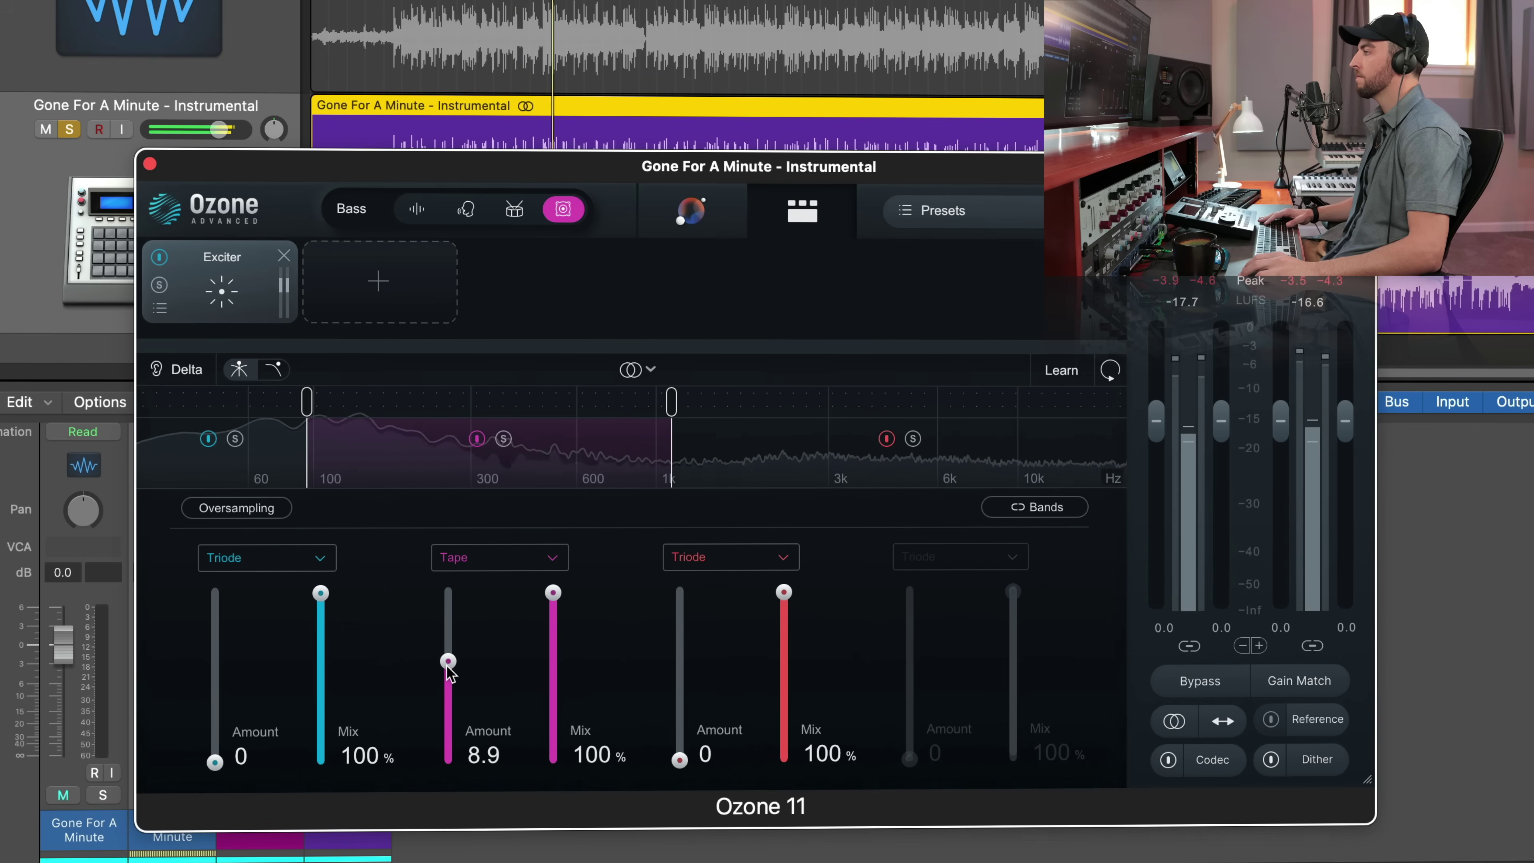
Solo the Exciter's middle band to hear it alone, and turn its solo off again
left_click(504, 438)
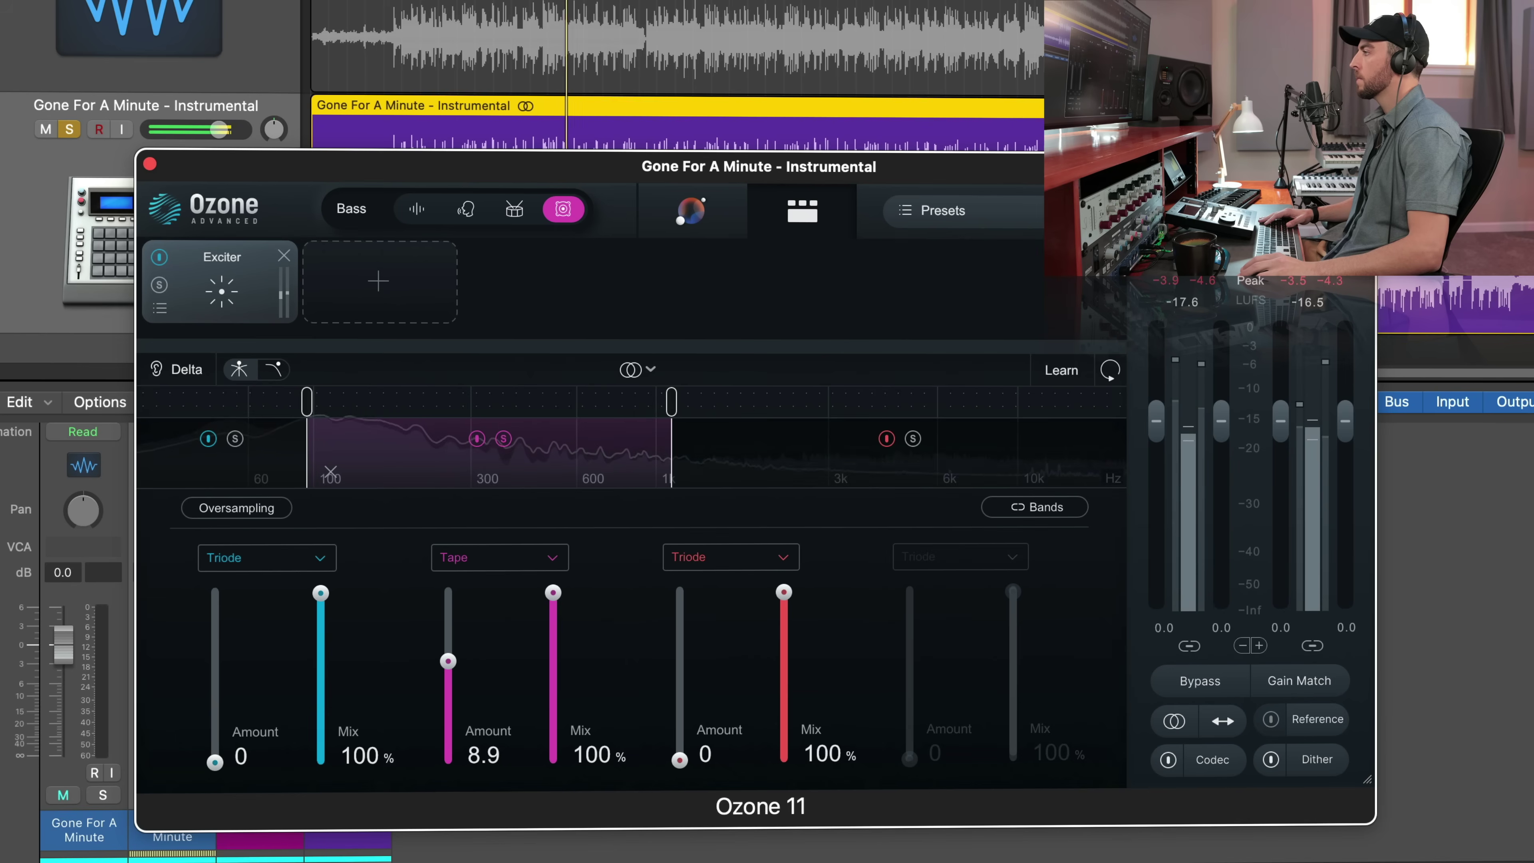
left_click(503, 438)
left_click_drag(448, 661, 448, 661)
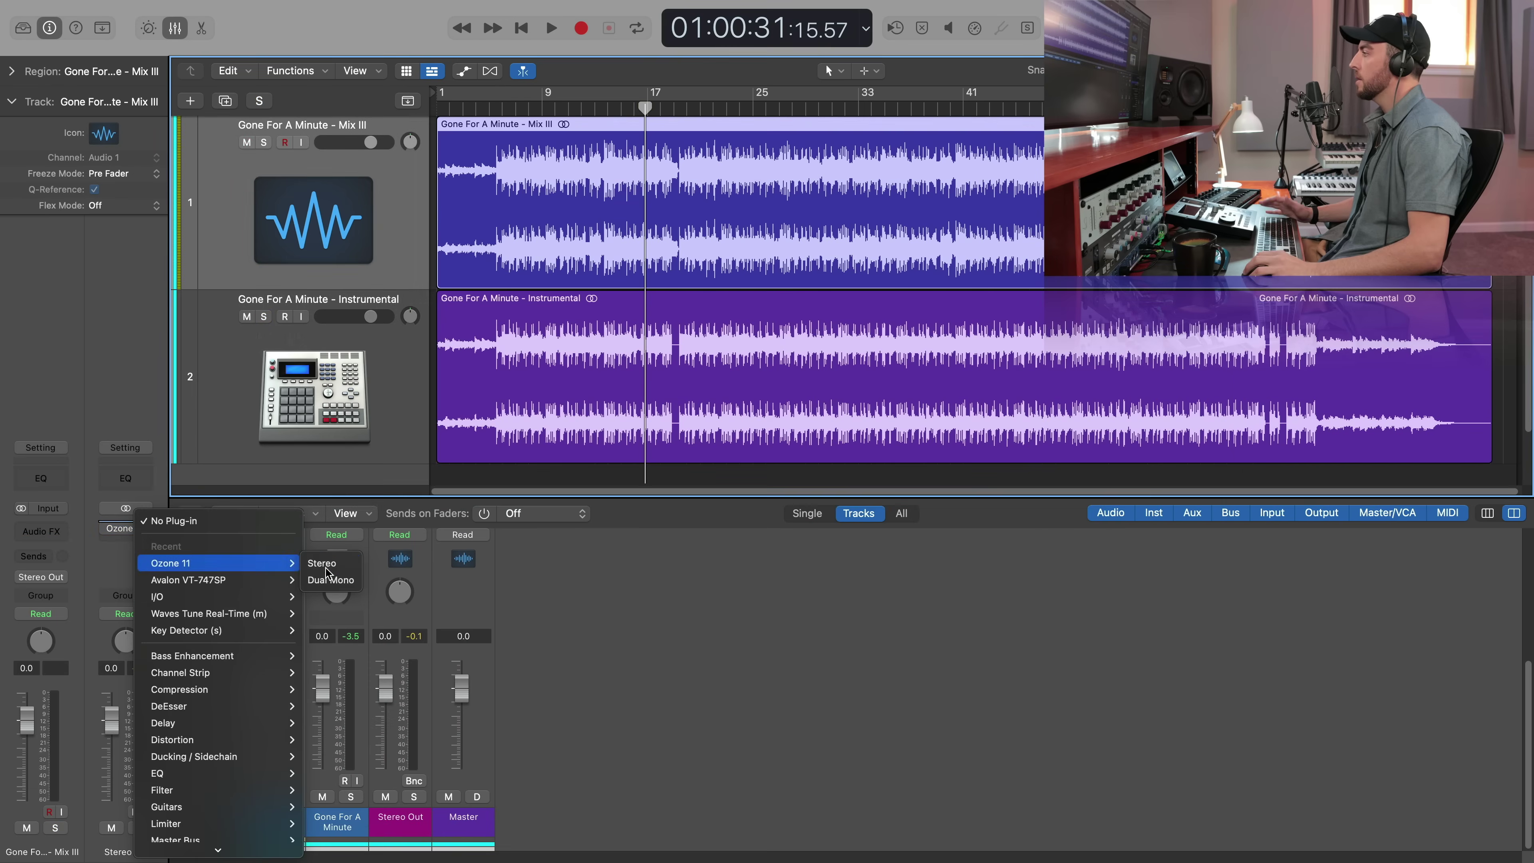
Insert a stereo Ozone 11 focused on Vocals on the Stereo Out channel and solo the Mix III track
key("Escape")
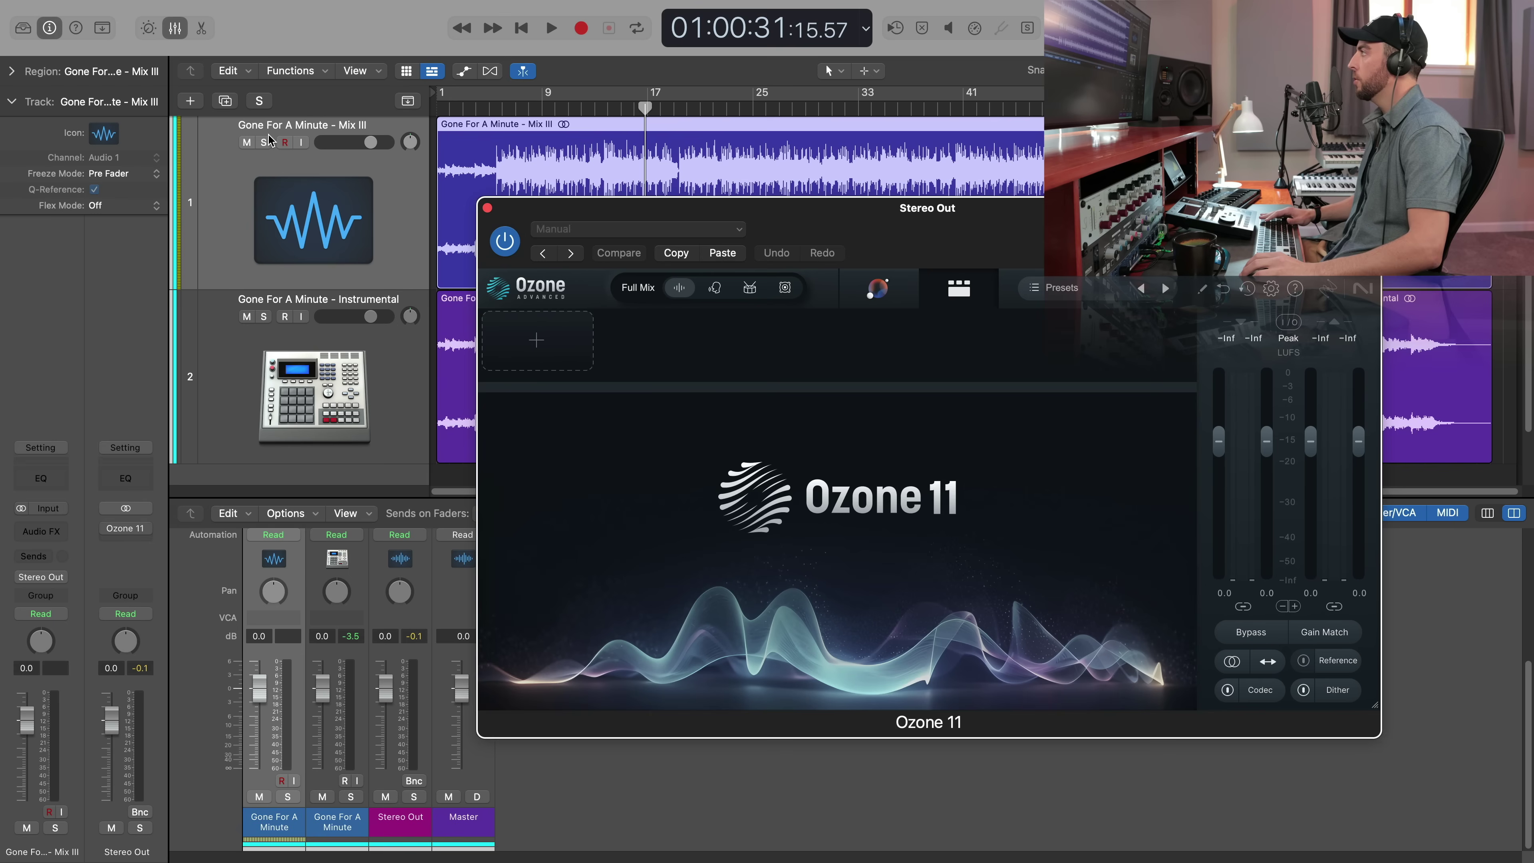
key("s")
left_click_drag(630, 214, 518, 280)
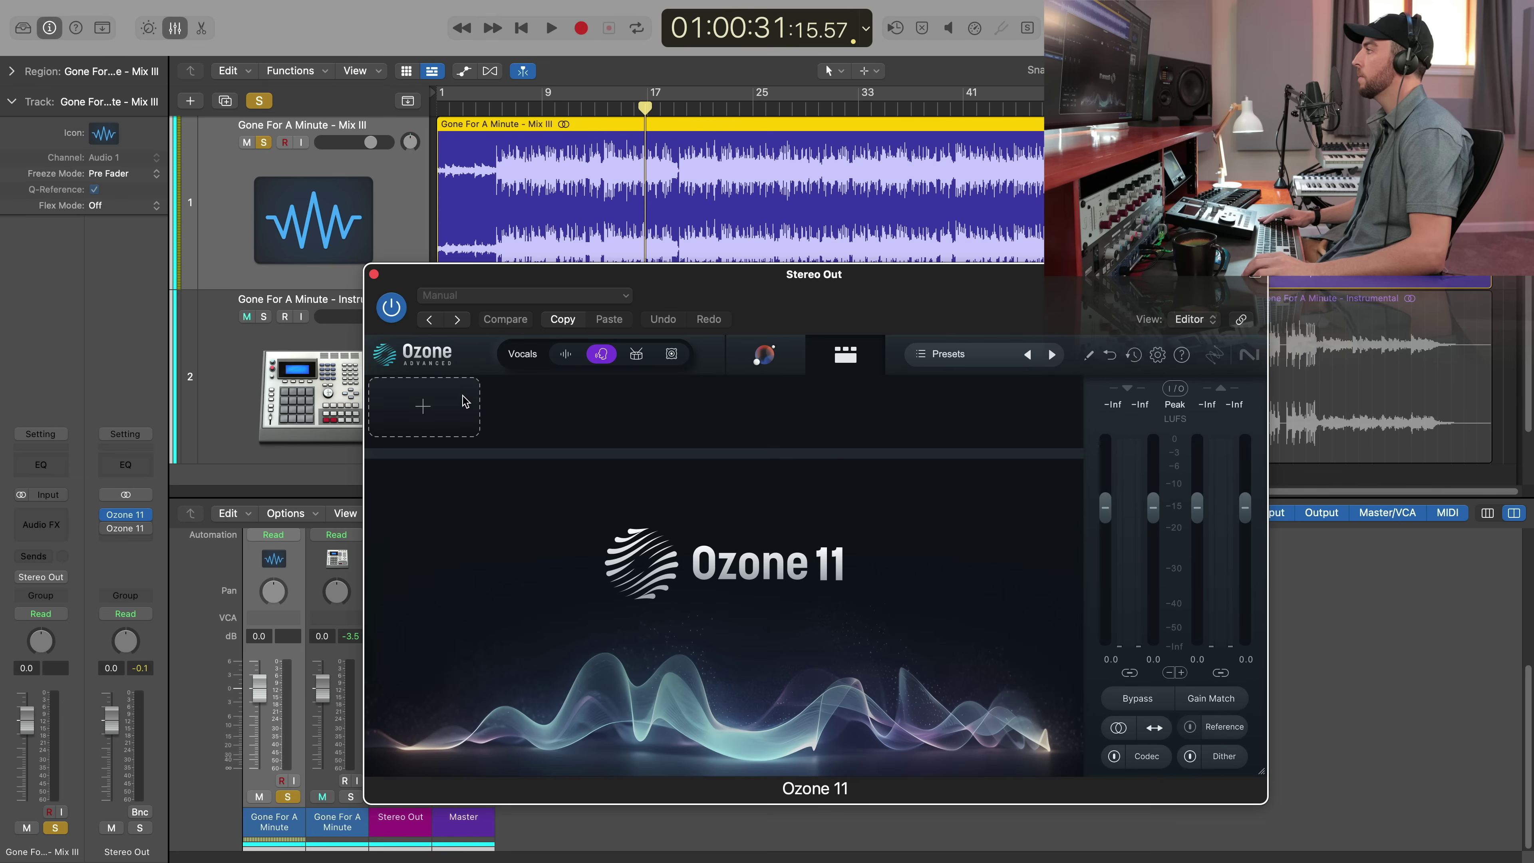
Listen to the soloed mix from about 01:00:09 without any vocal processing and stop playback
left_click(499, 108)
key("space")
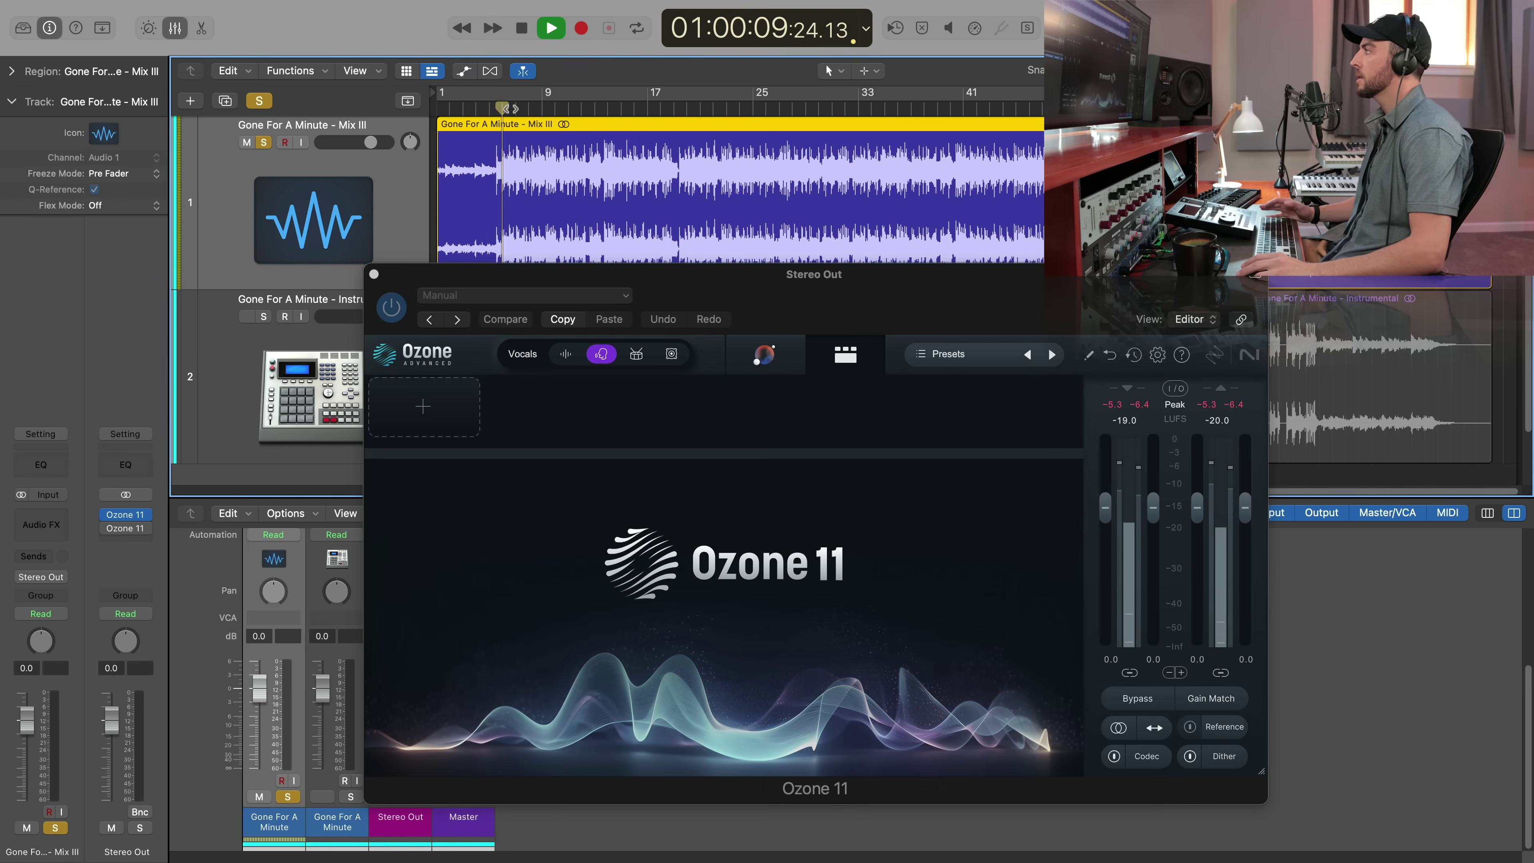
left_click(622, 427)
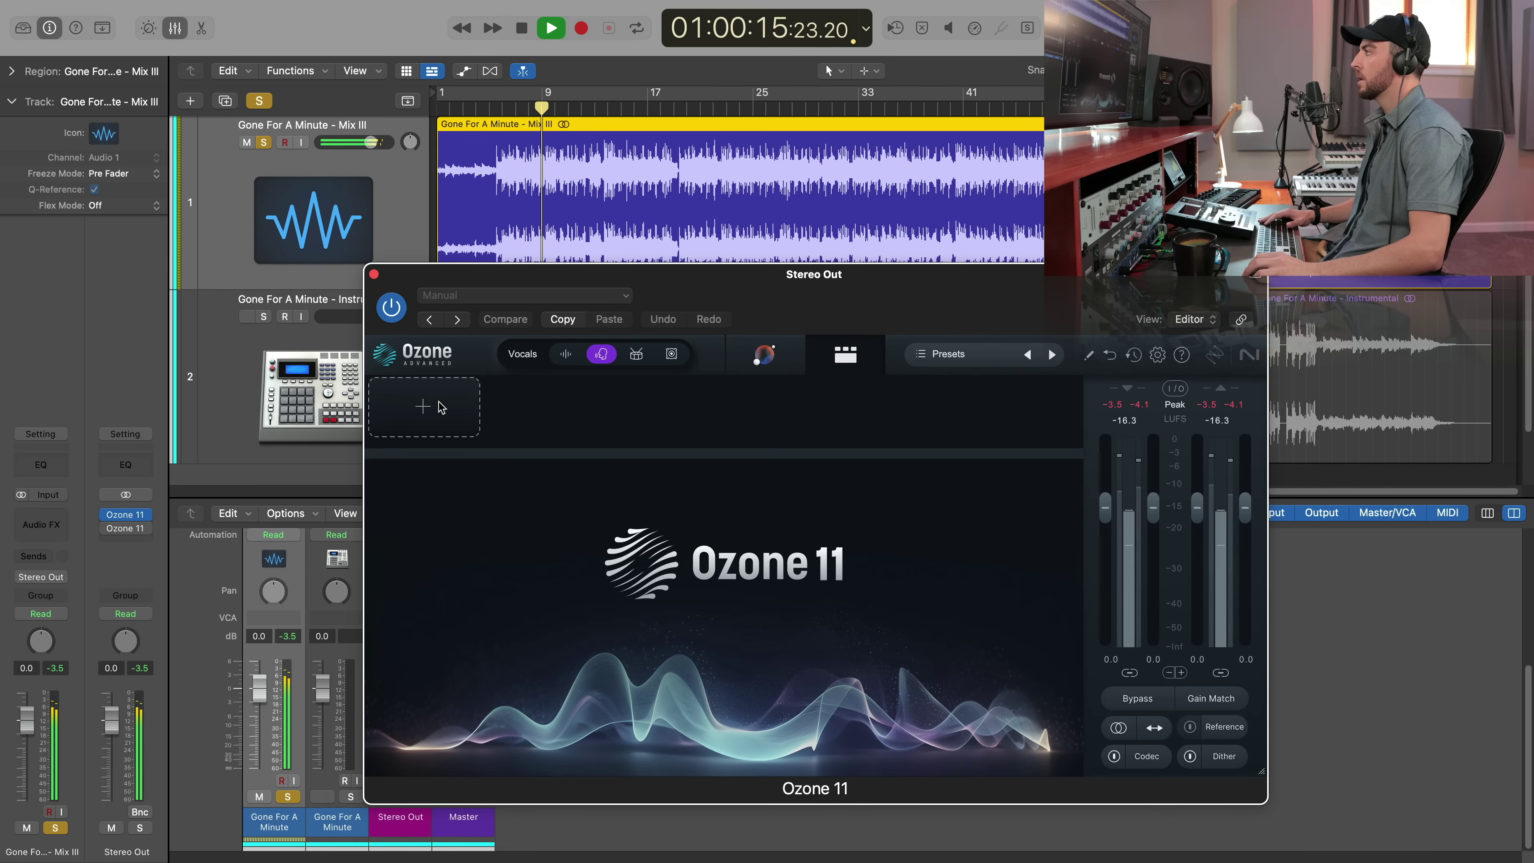
key("space")
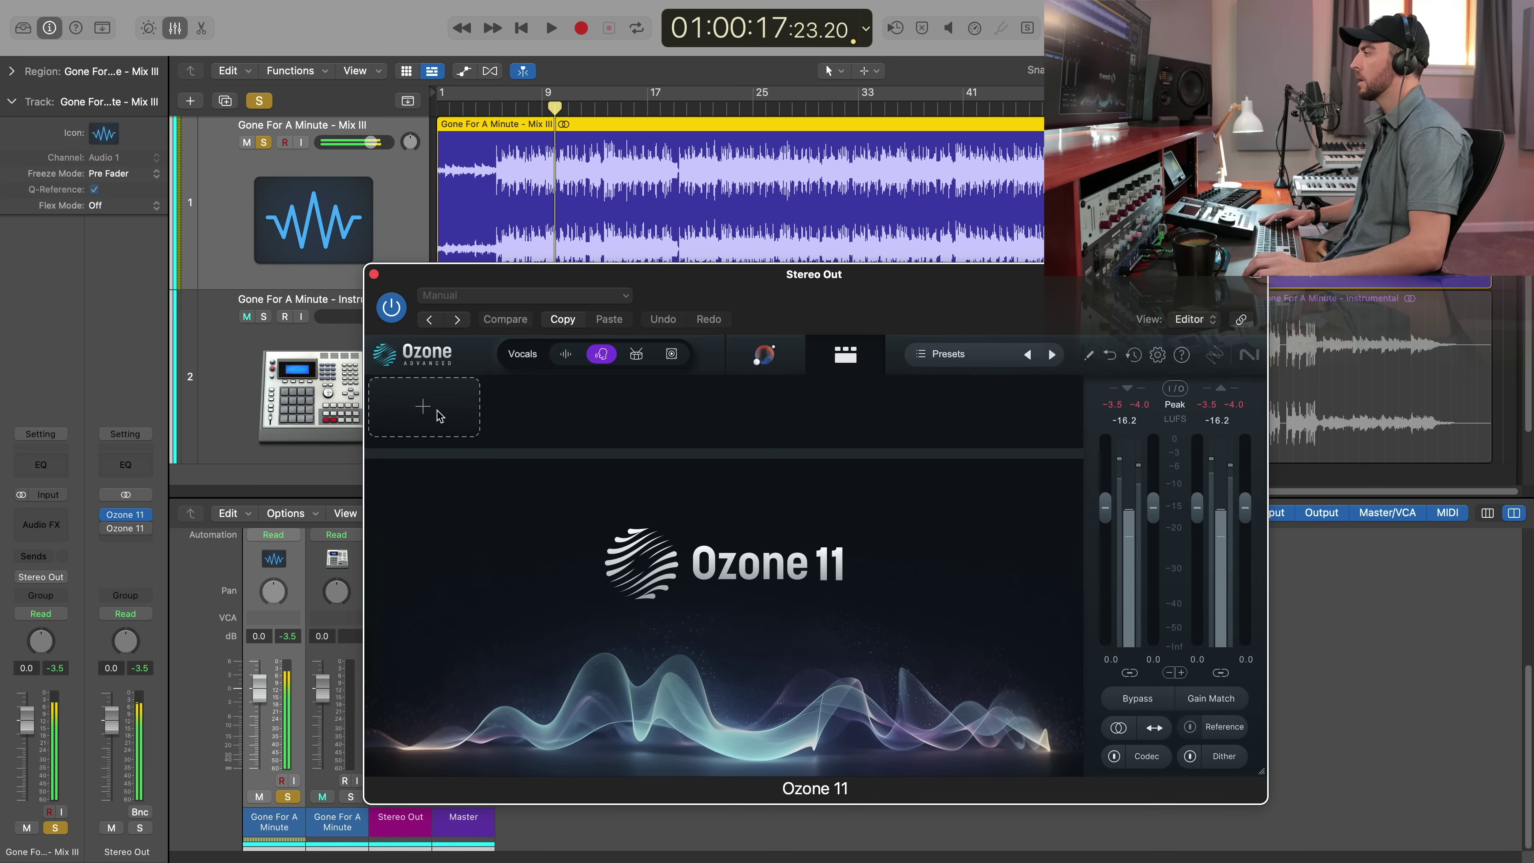
Add a Clarity module to the vocal chain and set its Amount to 70 and Tilt to 1.9 dB/oct during playback
left_click(430, 411)
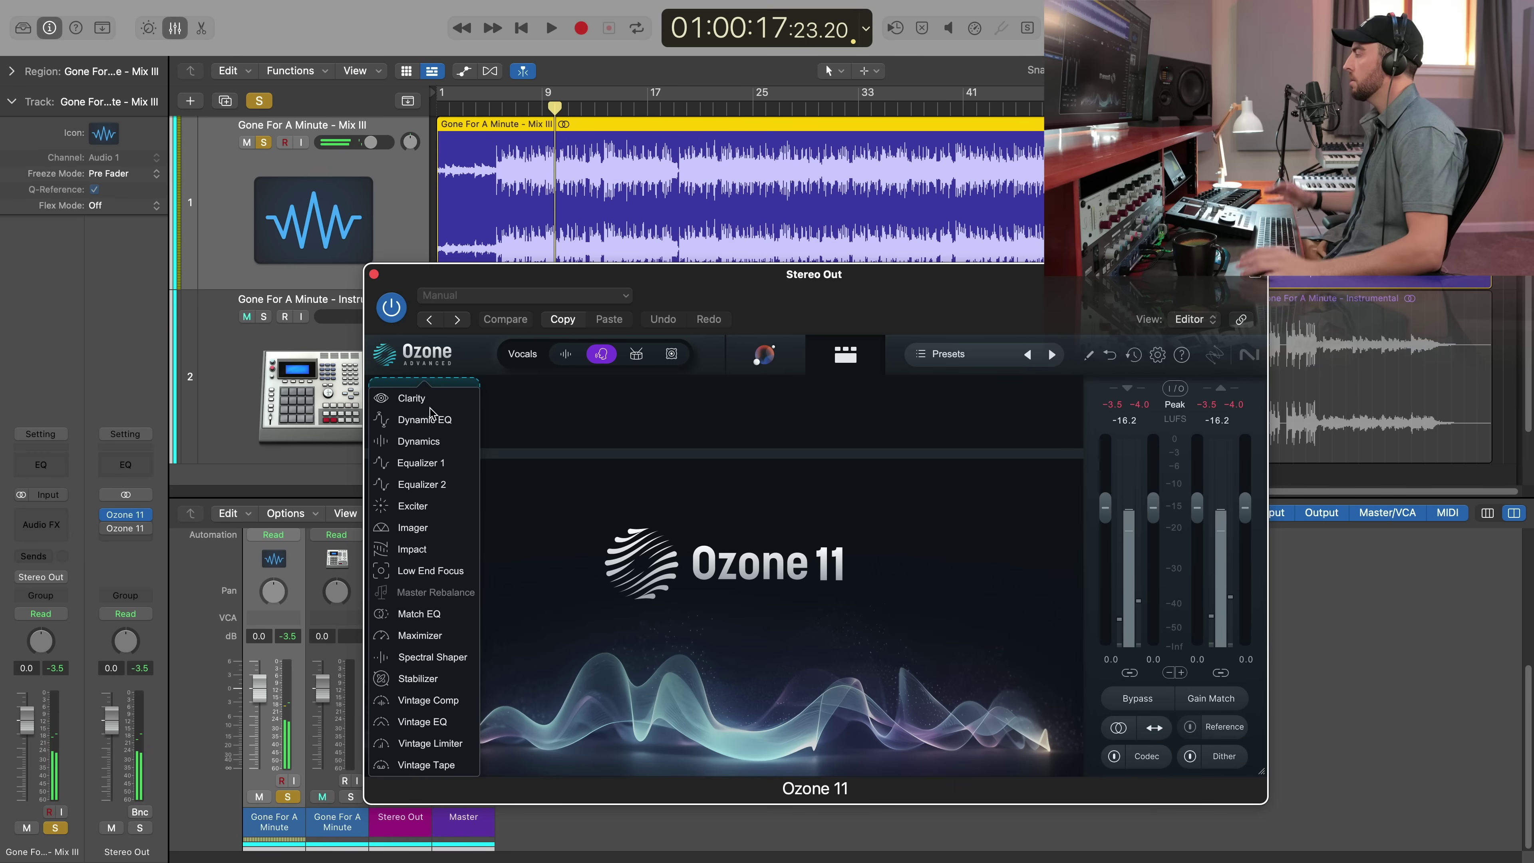
left_click(430, 400)
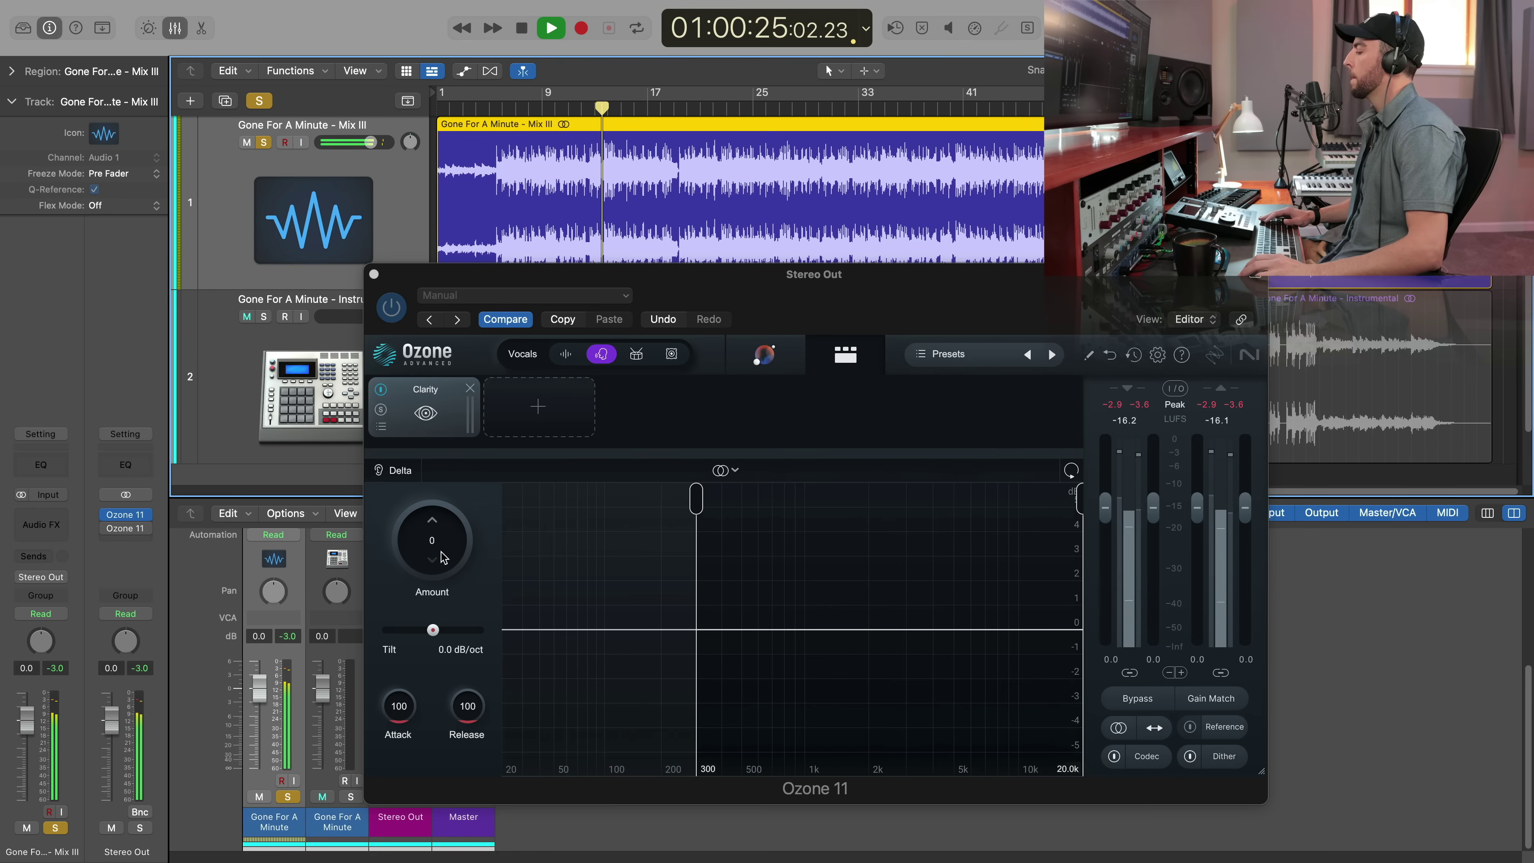
left_click_drag(442, 547, 466, 411)
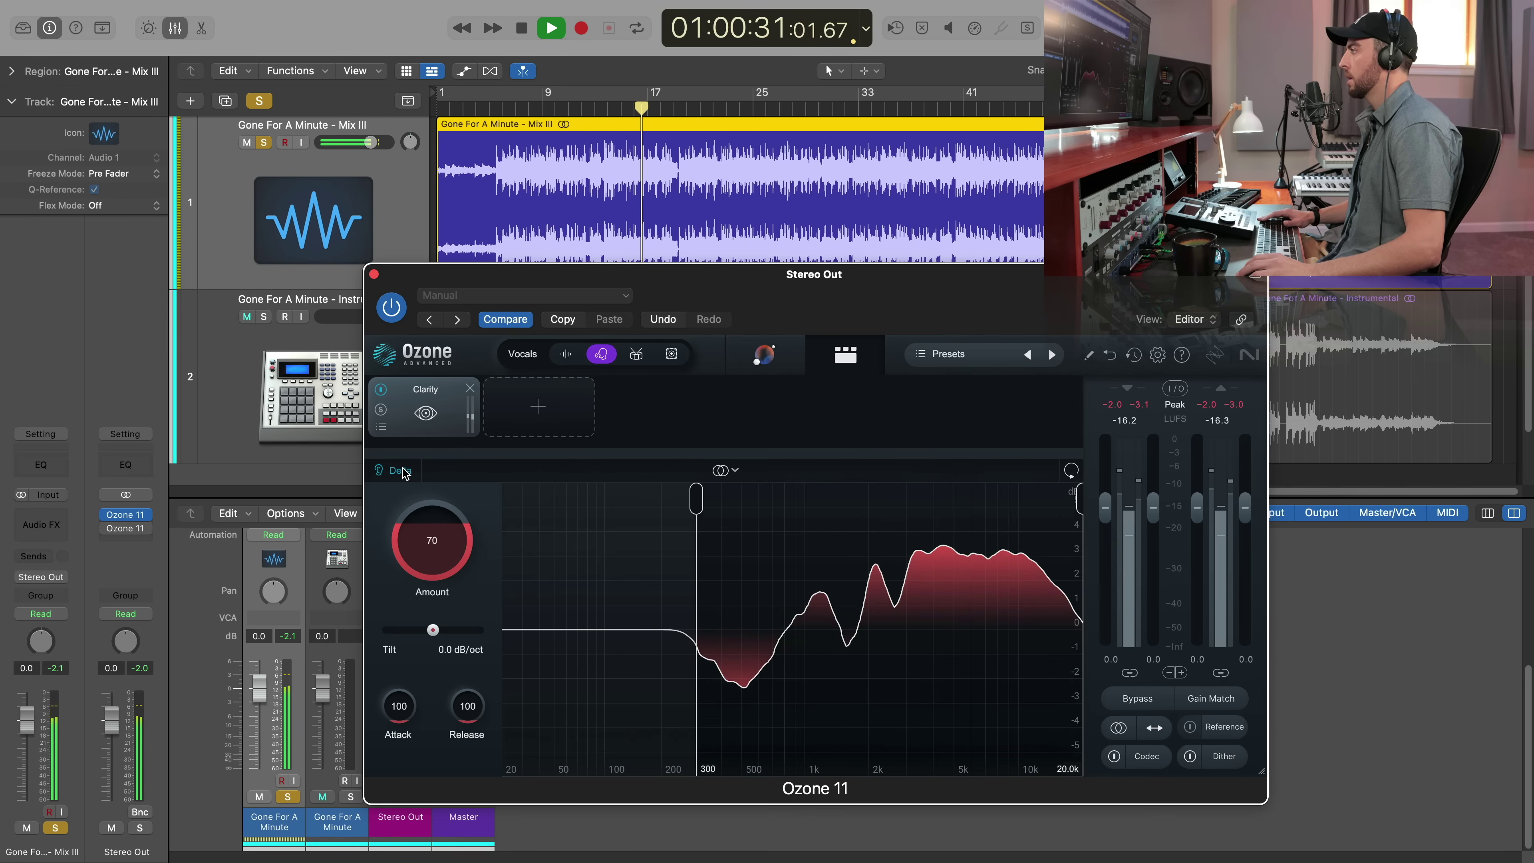
mouse_move(432, 629)
left_mouse_down()
mouse_move(469, 642)
mouse_move(448, 639)
left_mouse_up()
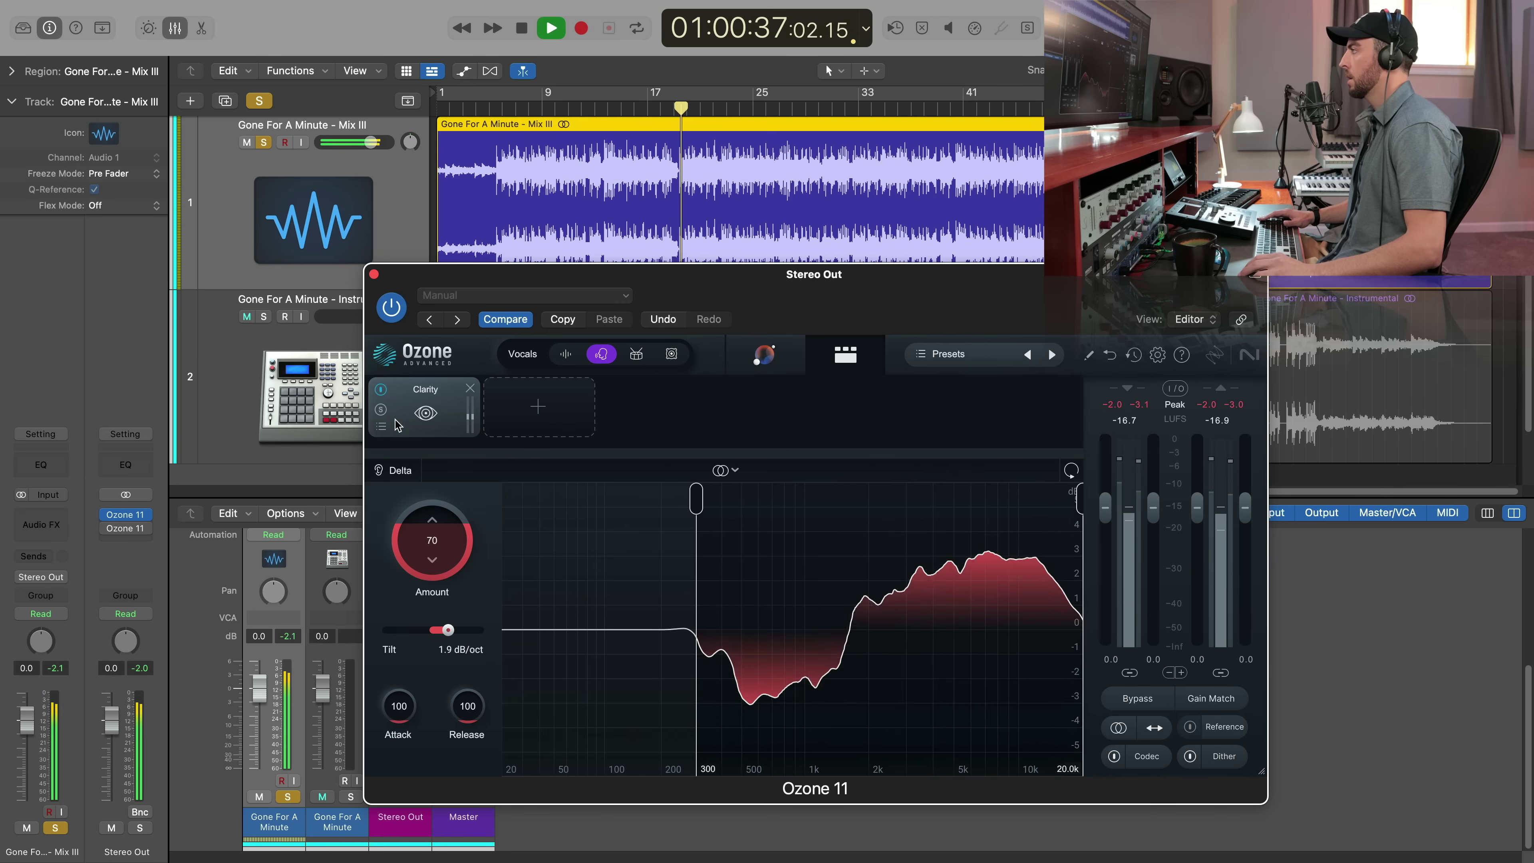
Compare the vocals with Clarity switched off and back on, and stop playback
left_click(381, 390)
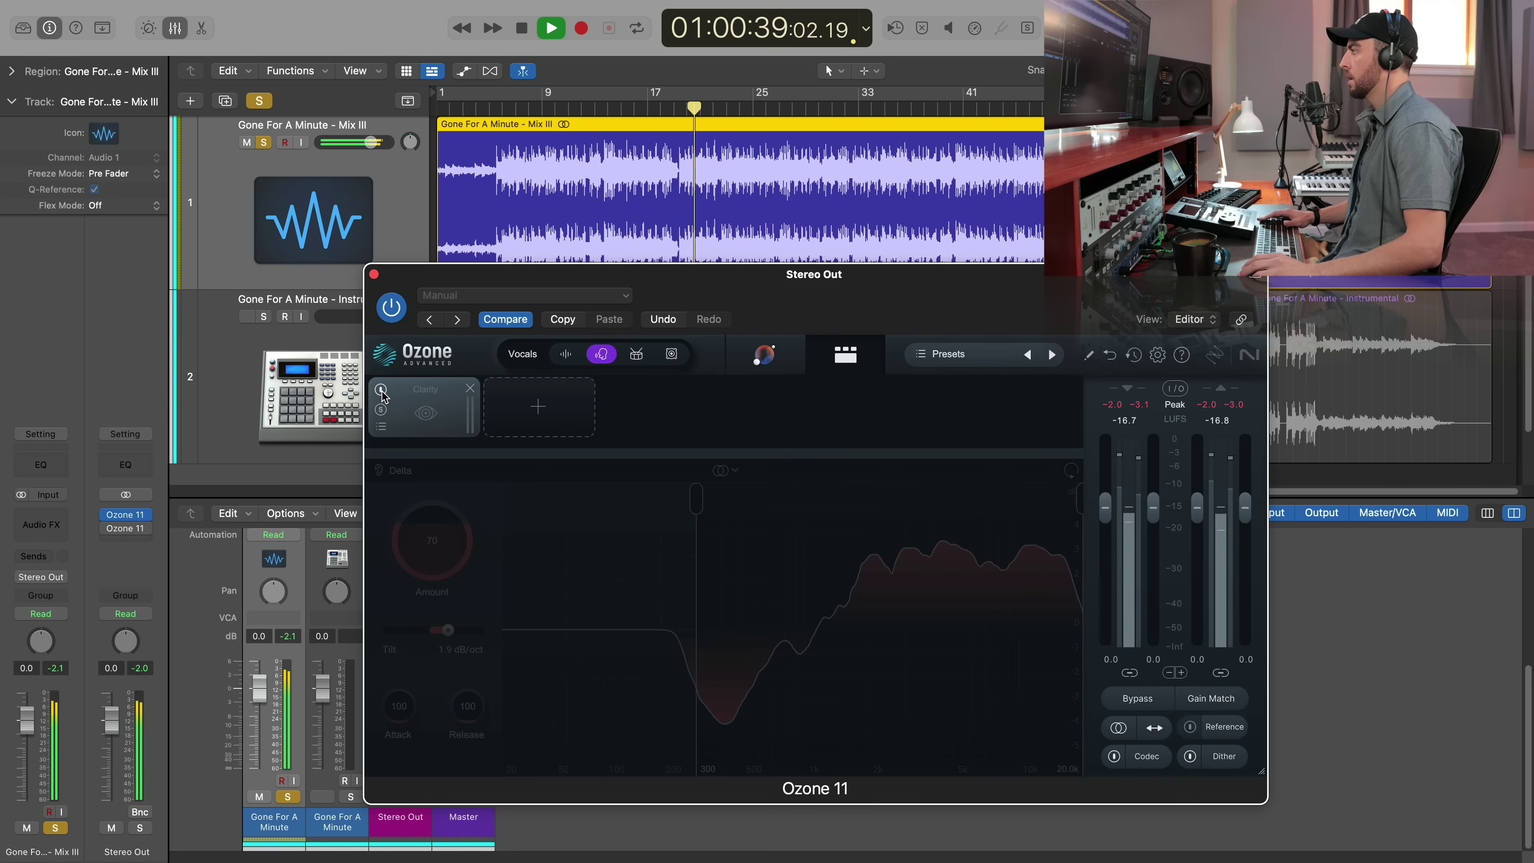
left_click(382, 391)
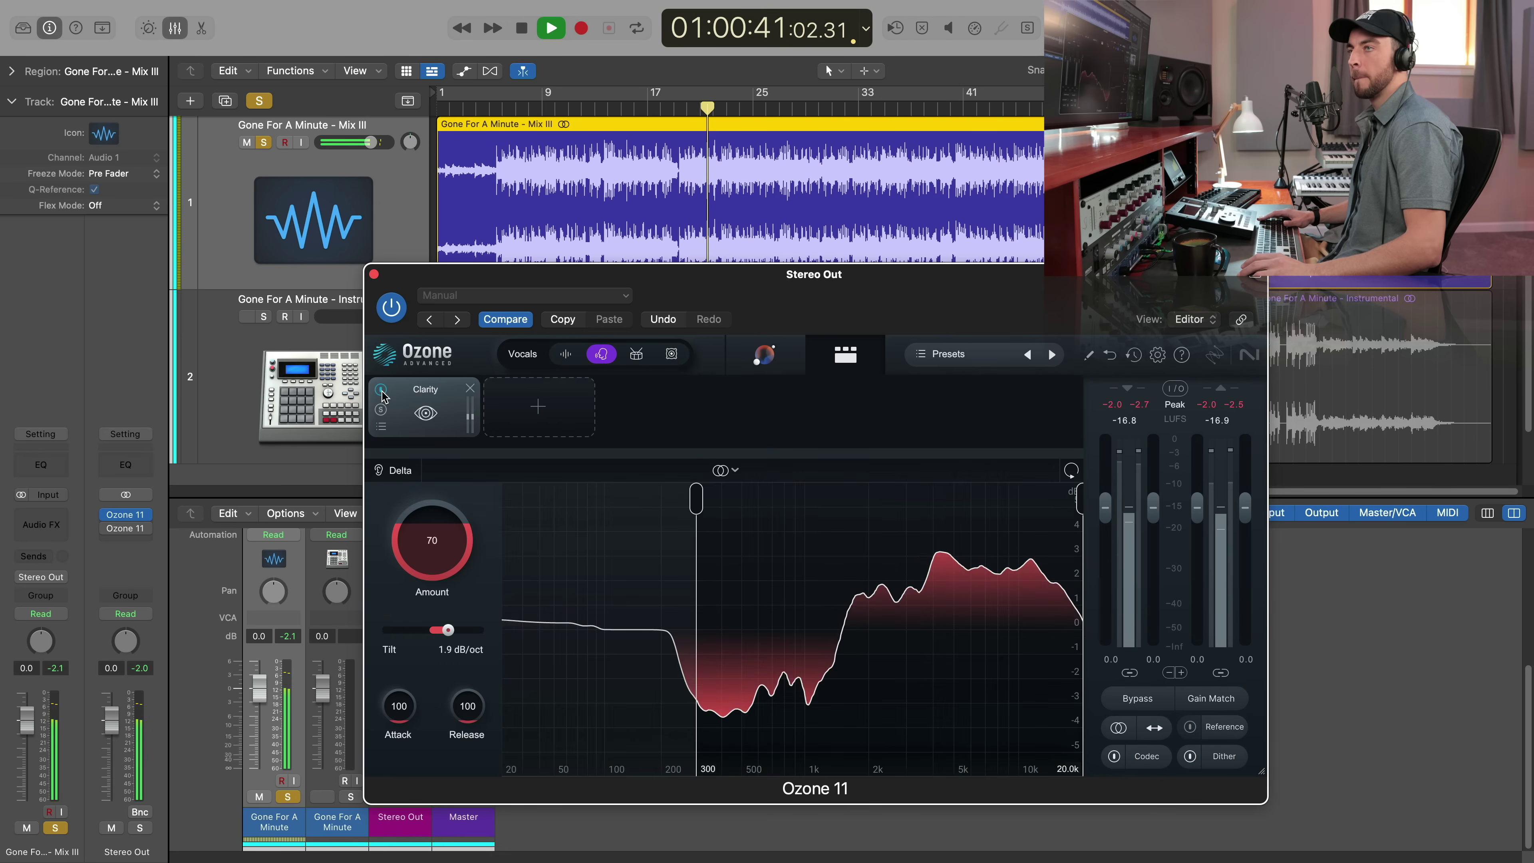
key("space")
Add an Imager module after Clarity in the vocal chain and play the mix from 01:00:10
left_click(540, 409)
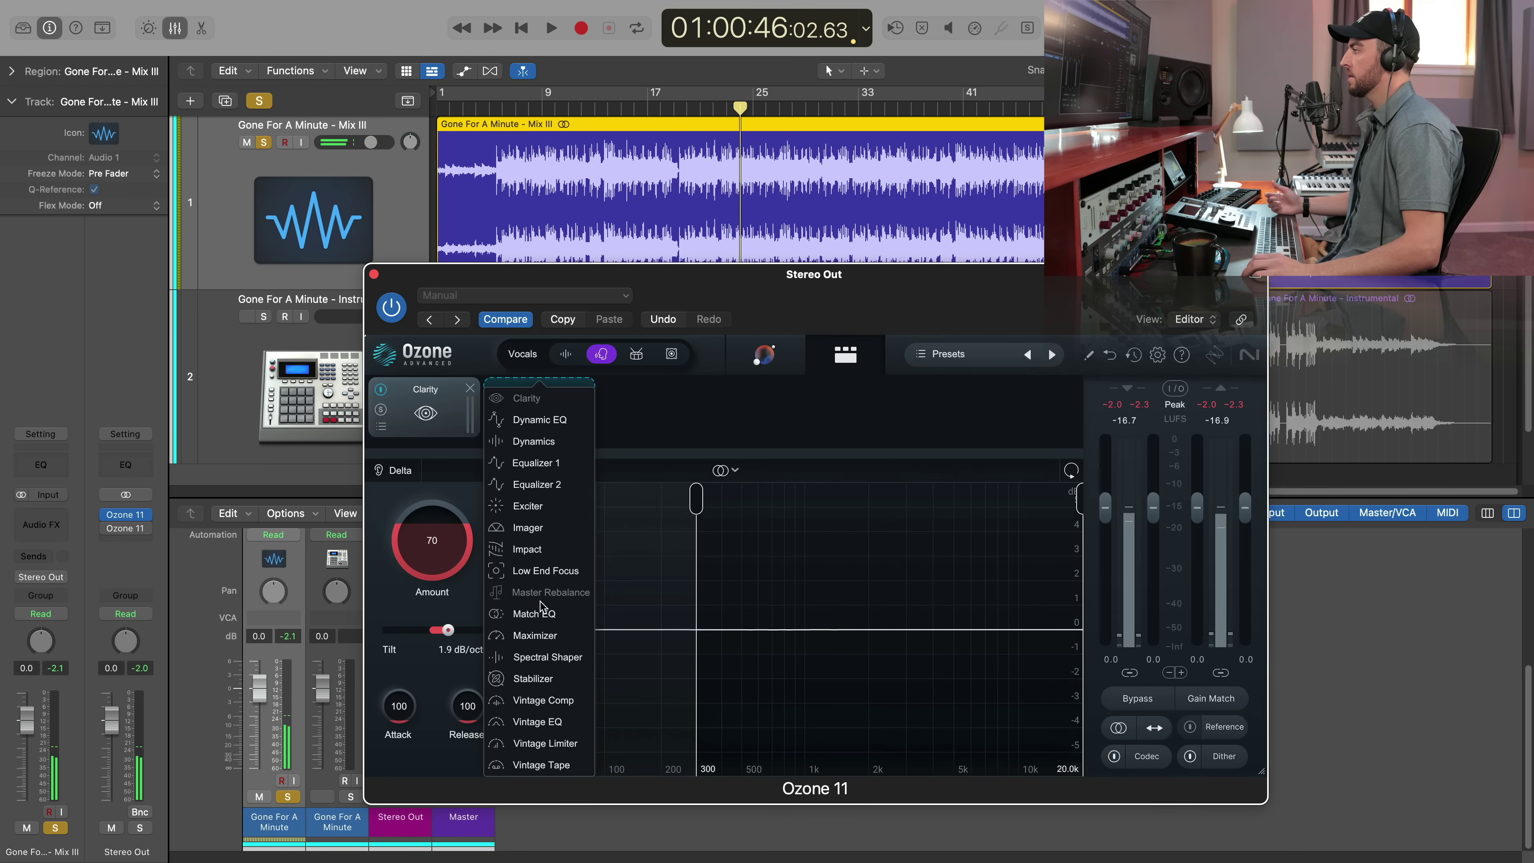
left_click(534, 529)
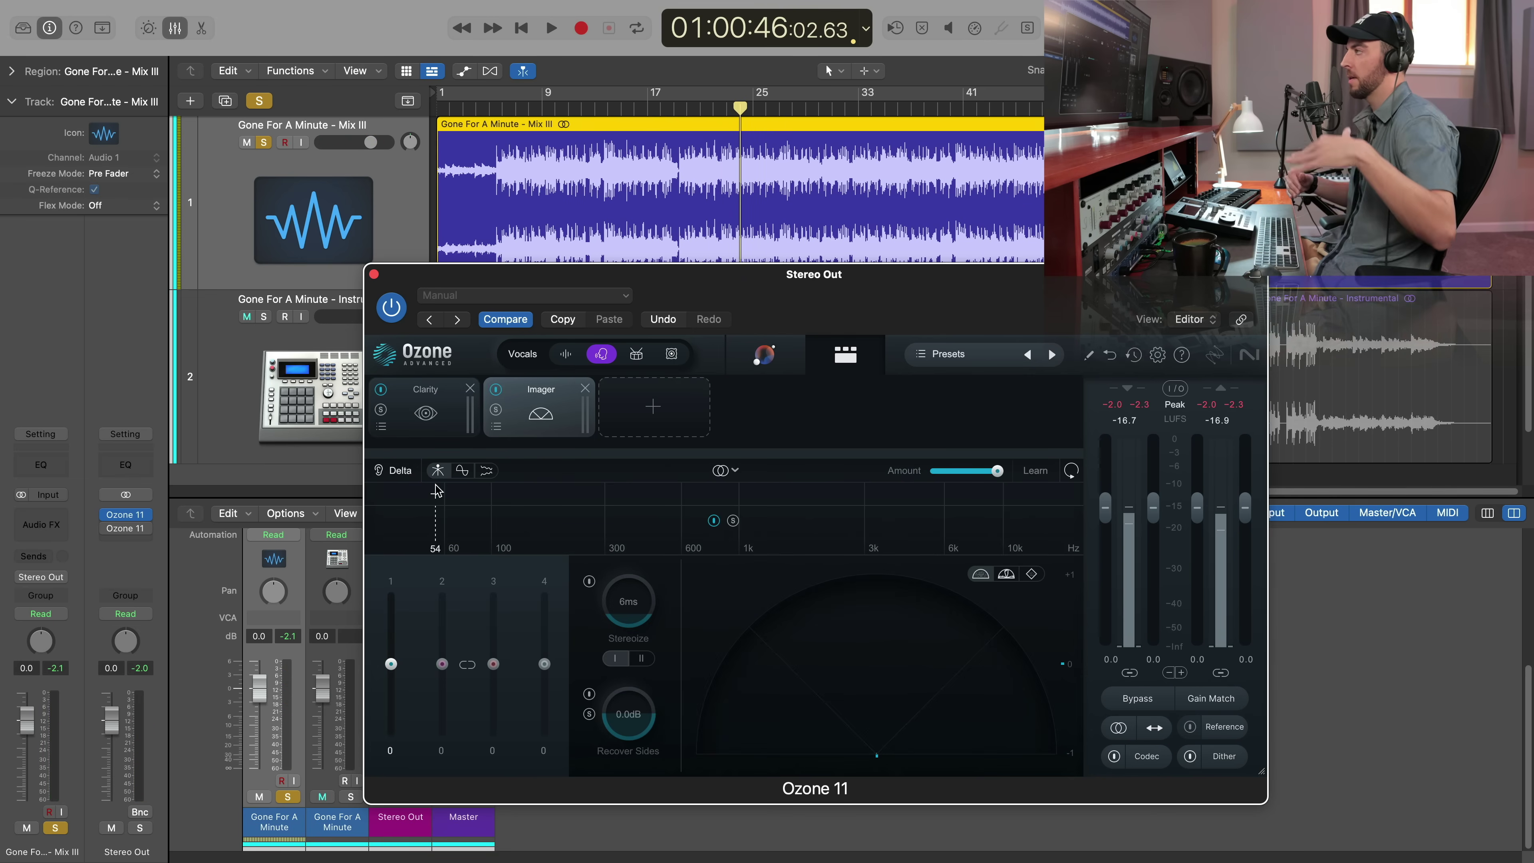
left_click(504, 113)
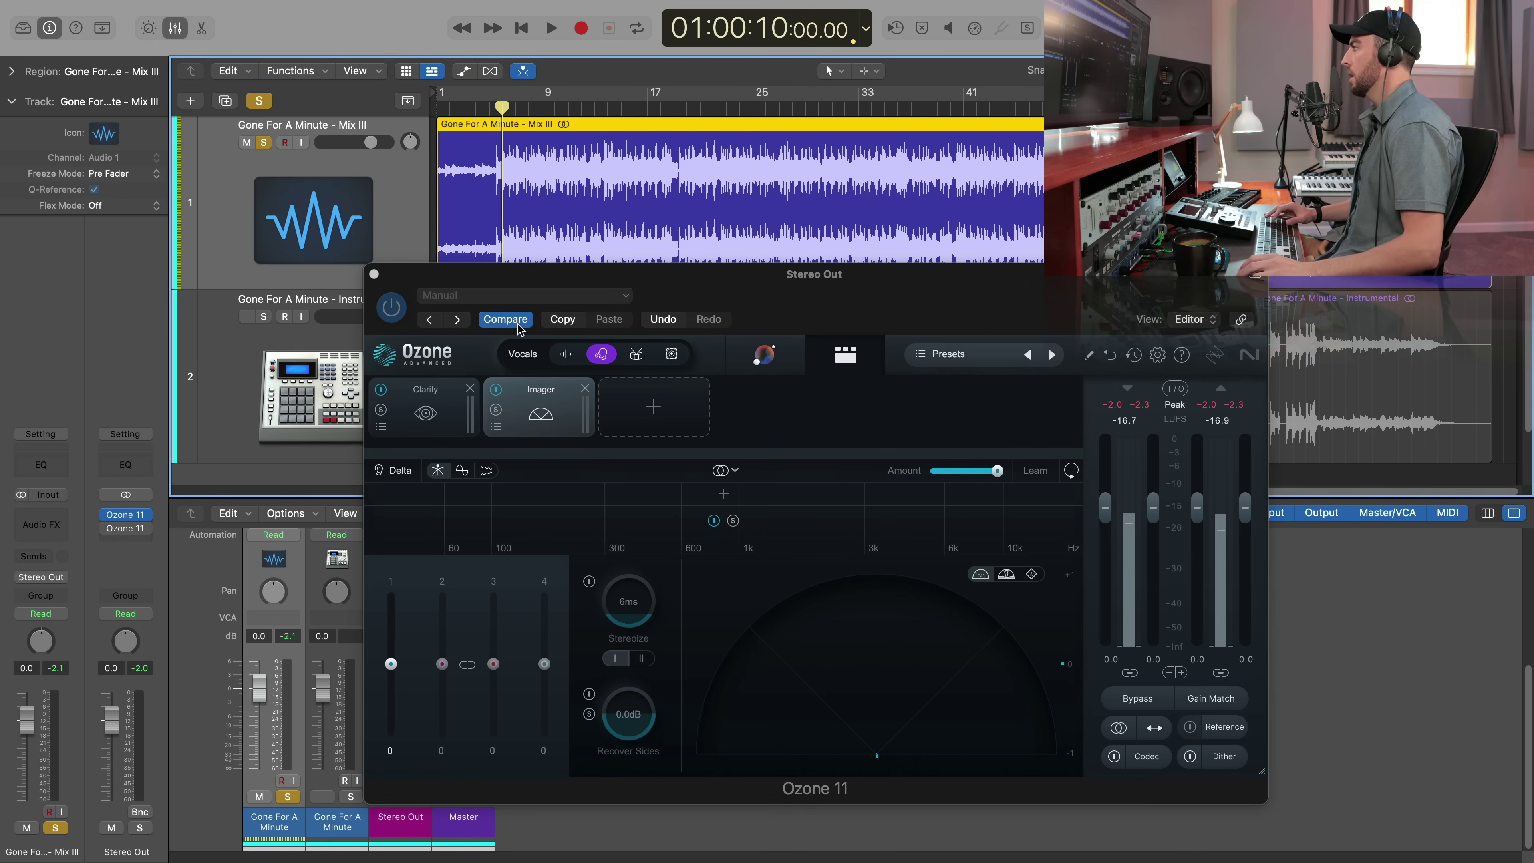
key("space")
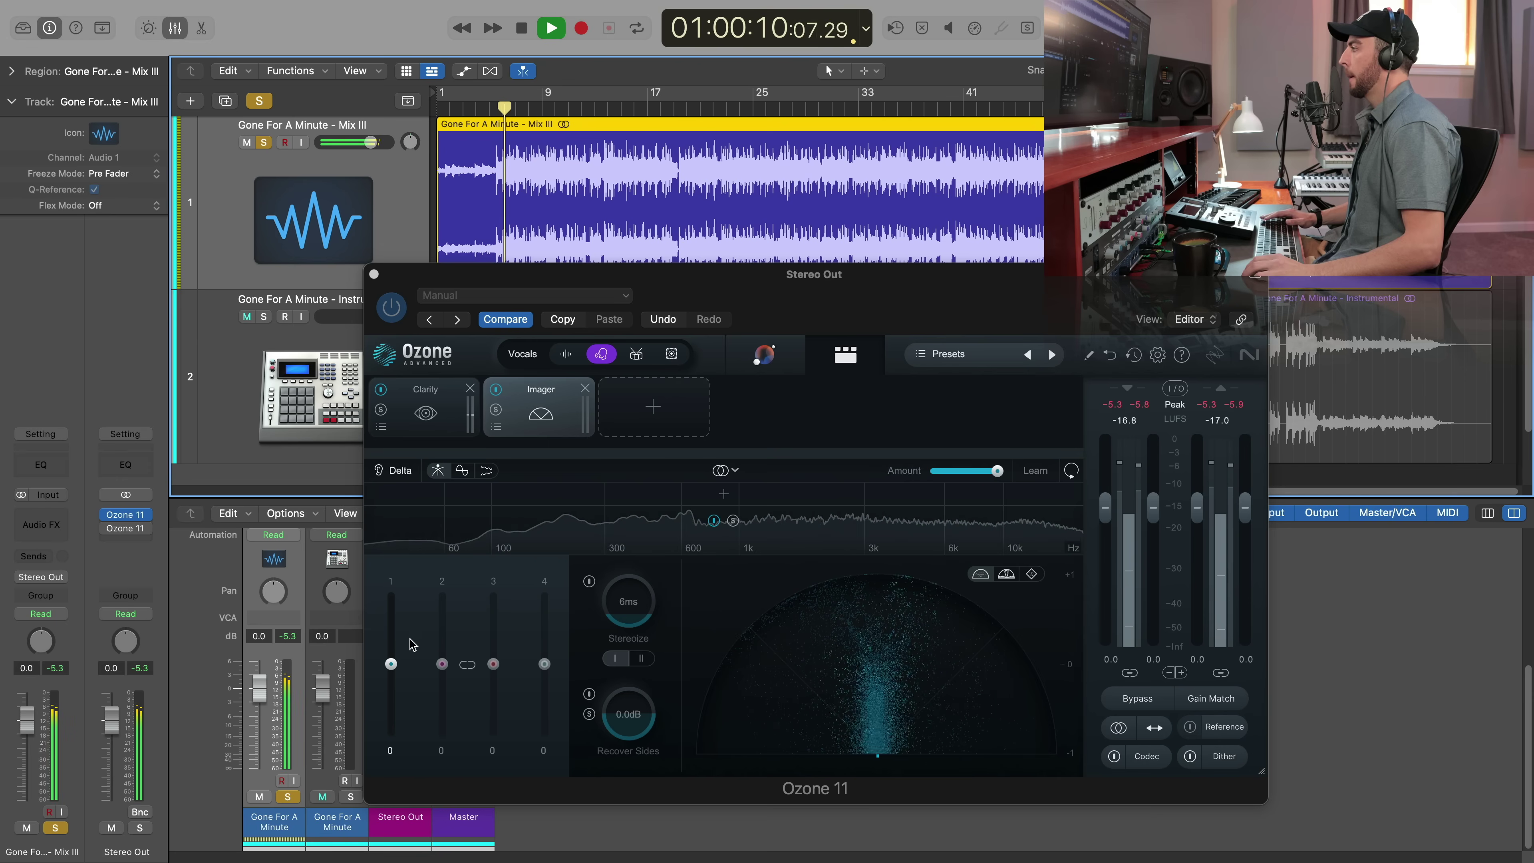
Narrow the Imager's first band to -47 and split the module into four bands, adjusting the middle crossover
left_click_drag(390, 663, 390, 700)
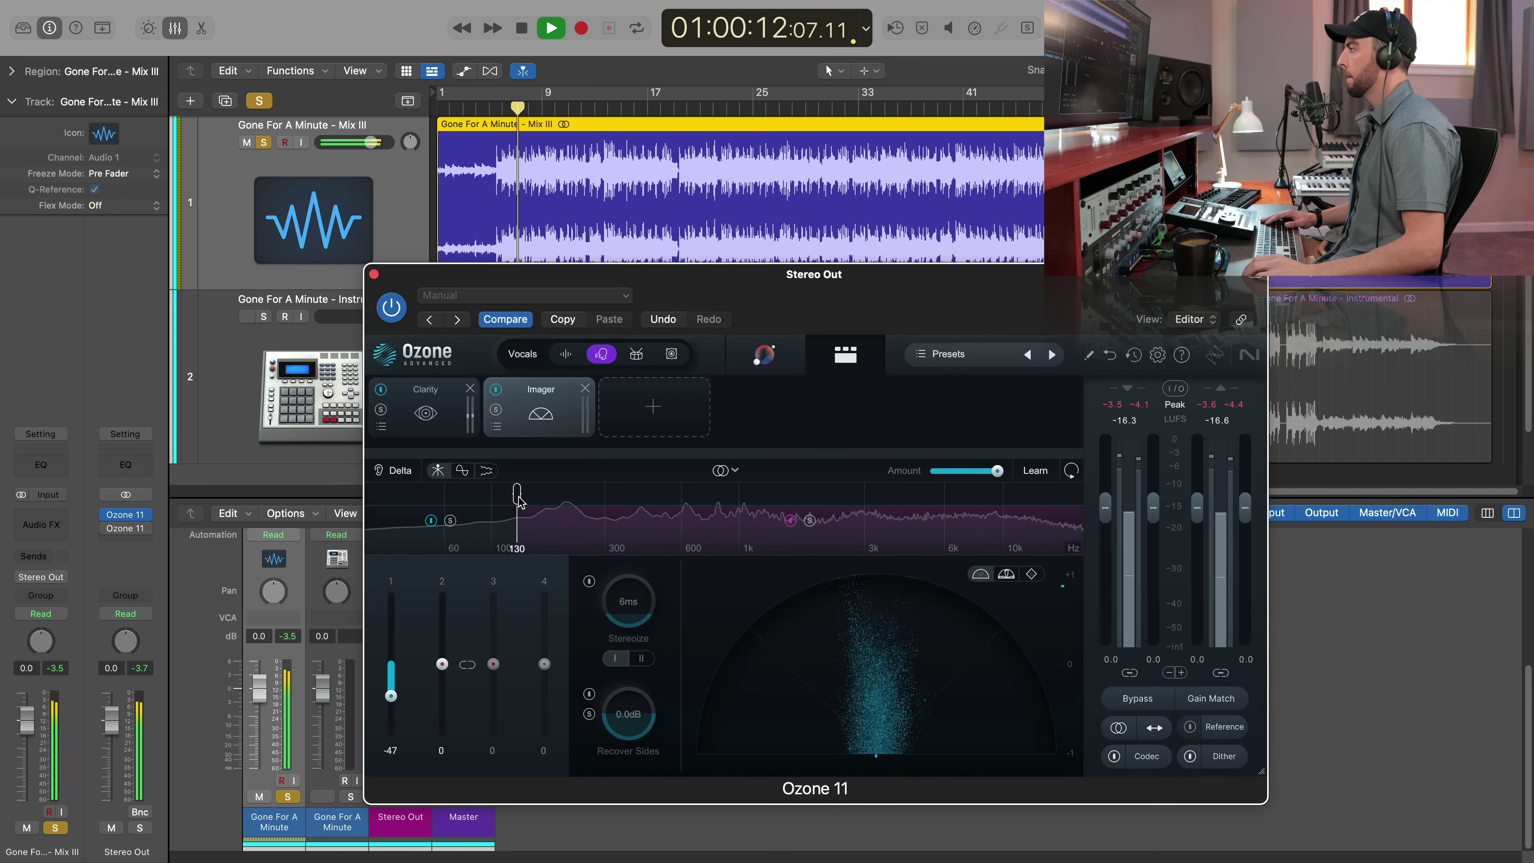
left_click(676, 498)
left_click(853, 495)
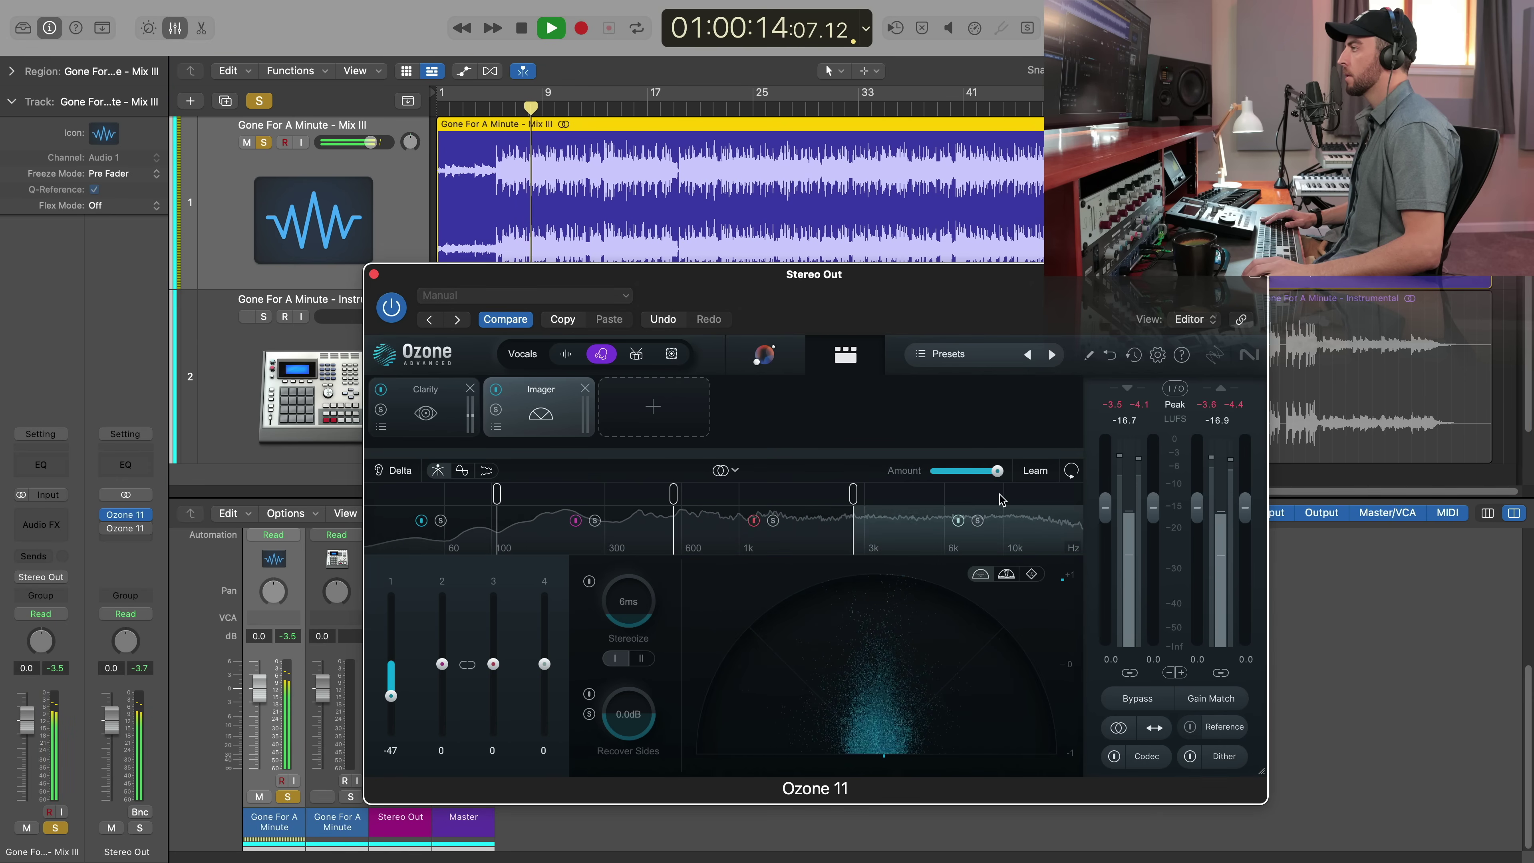
left_click_drag(670, 506, 690, 506)
Set the Imager band widths to -60, -54, -53 and -15, and replay the mix from 01:00:10
left_click_drag(391, 696, 493, 696)
left_click_drag(544, 664, 394, 768)
left_click_drag(494, 732, 502, 695)
left_click_drag(444, 709, 450, 707)
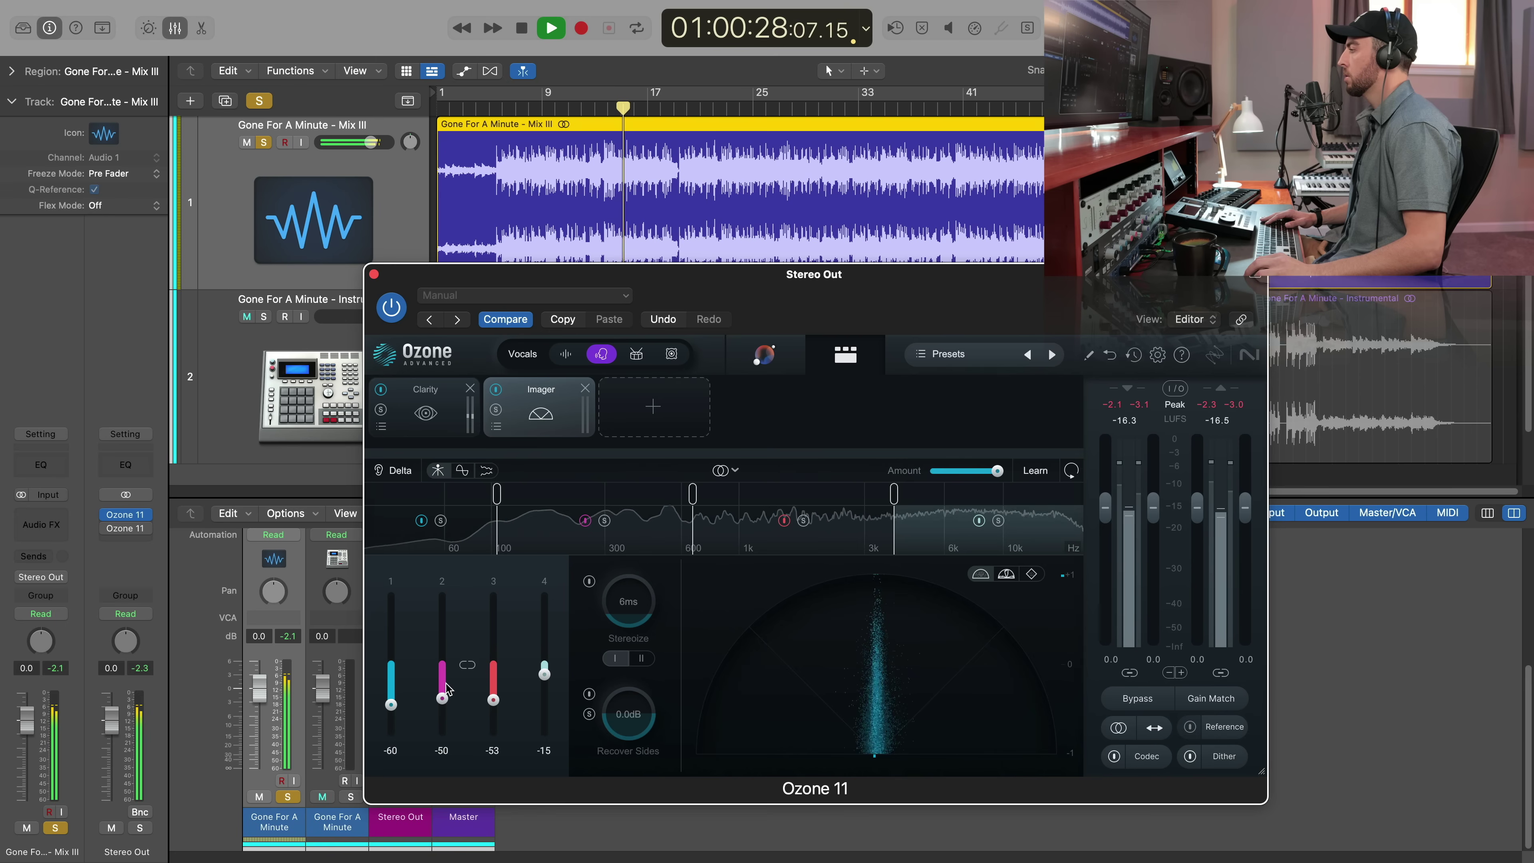
key("space")
key("space")
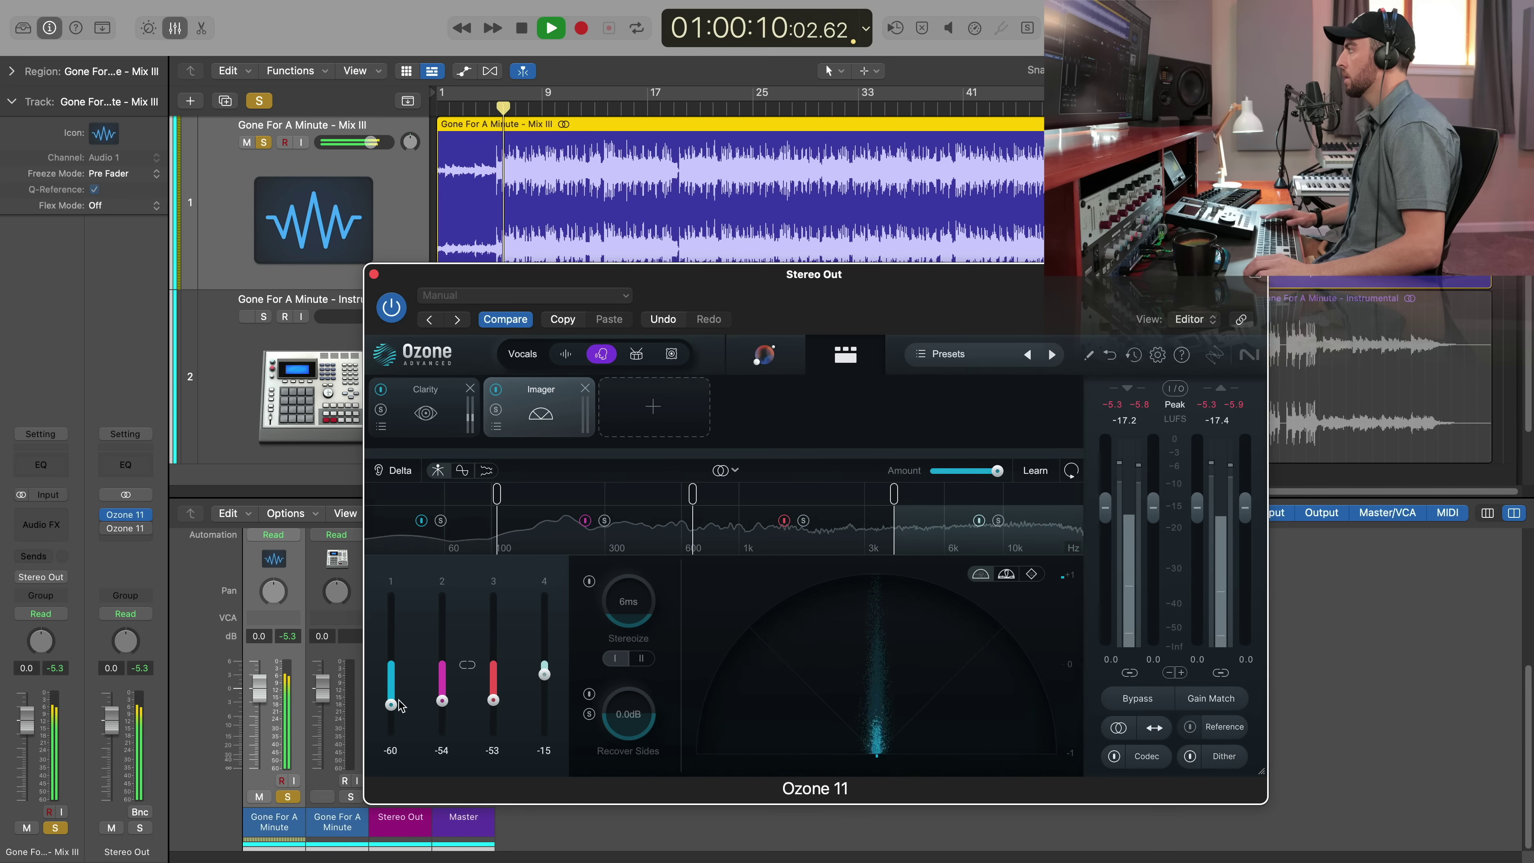
Set the first two Imager bands to -64 and -55, and audition the module's difference with Delta on and off
mouse_move(392, 705)
left_mouse_down()
mouse_move(392, 672)
mouse_move(392, 708)
left_mouse_up()
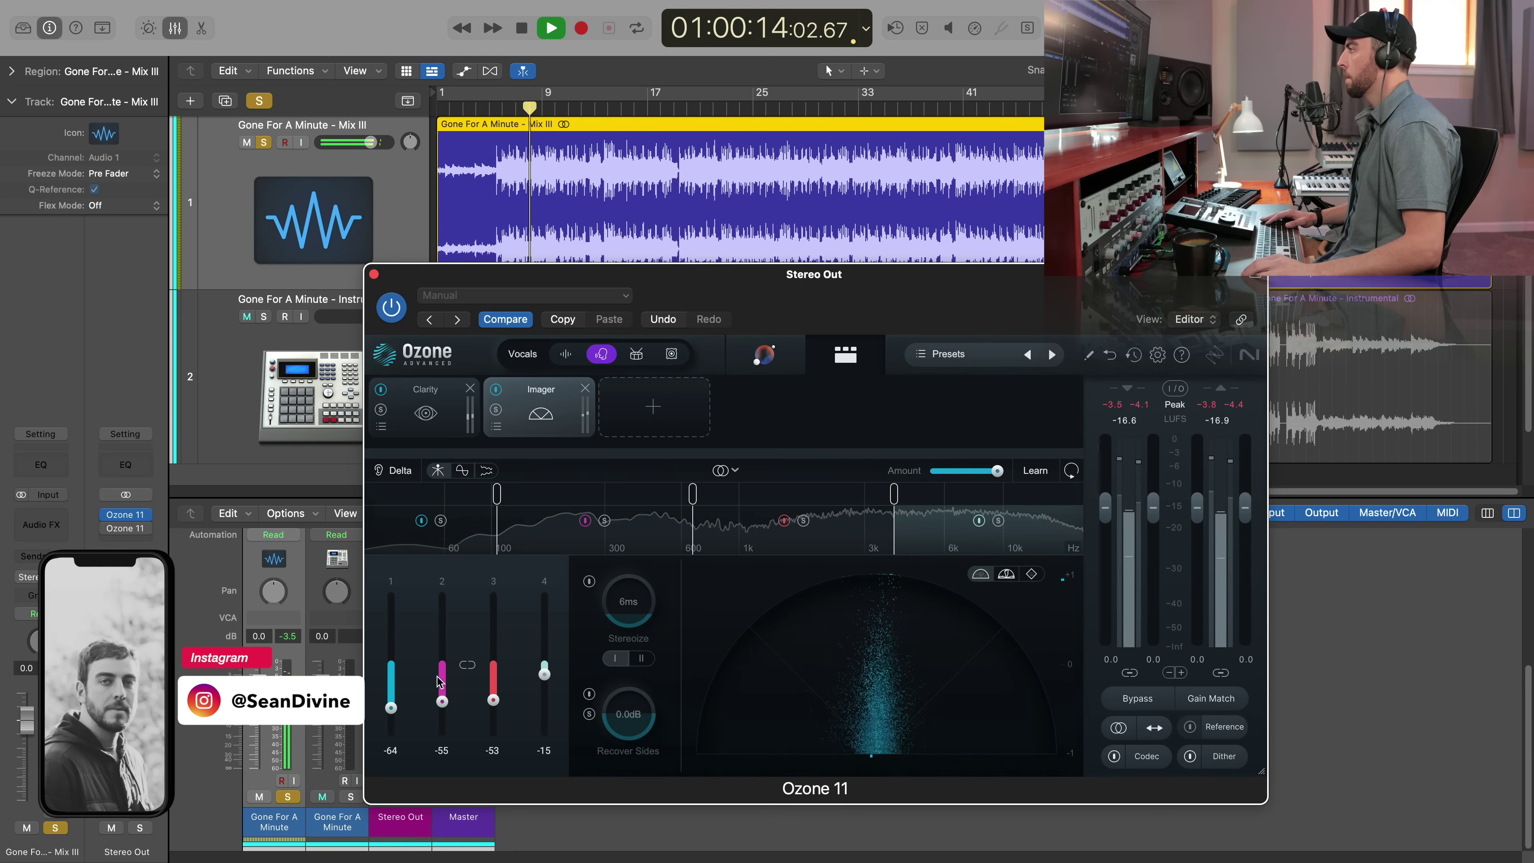
left_click(404, 475)
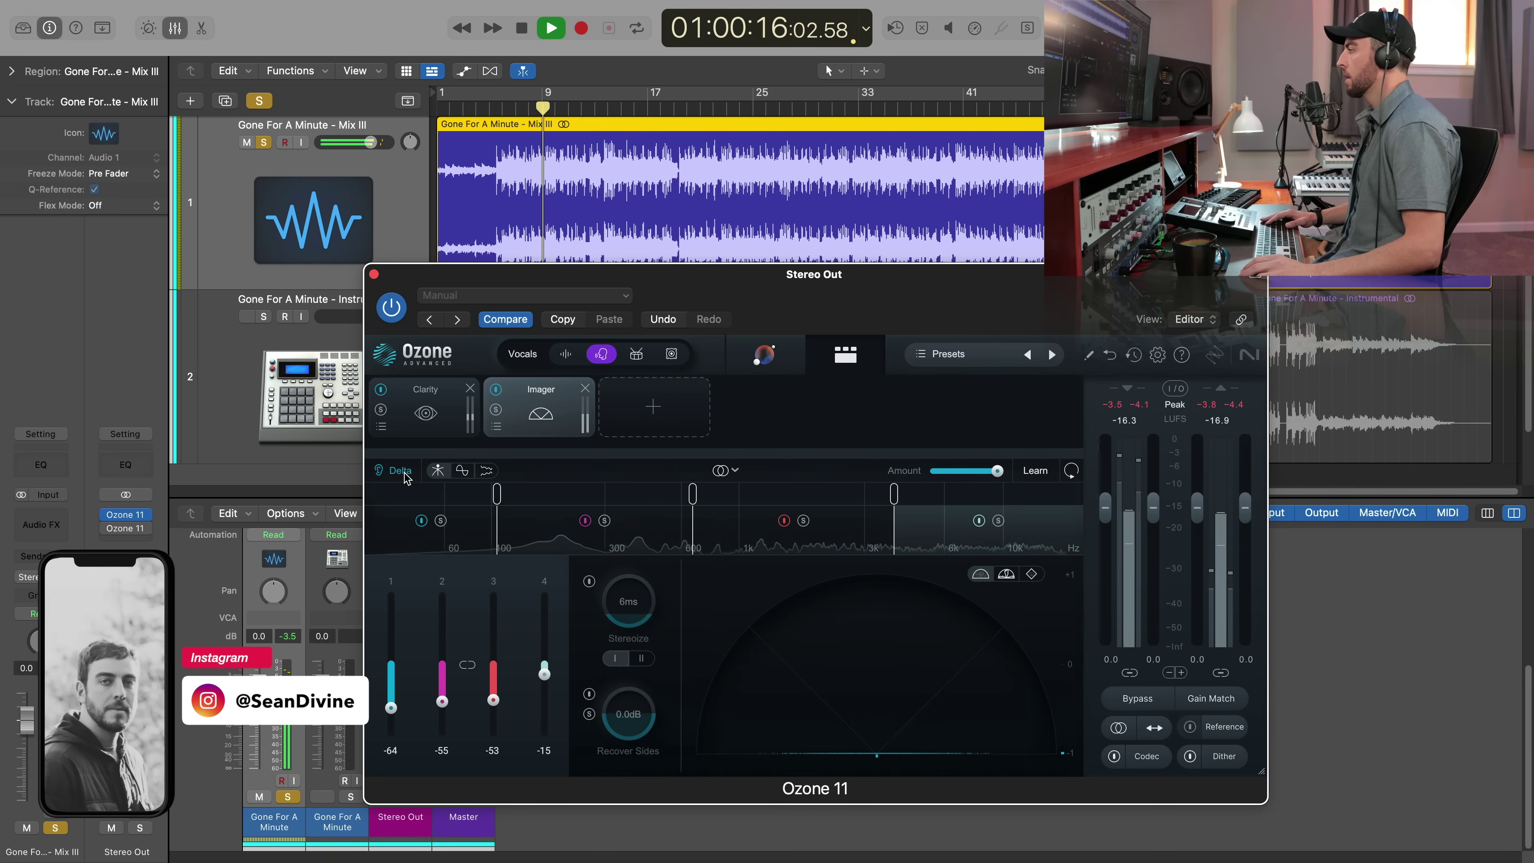
left_click(404, 475)
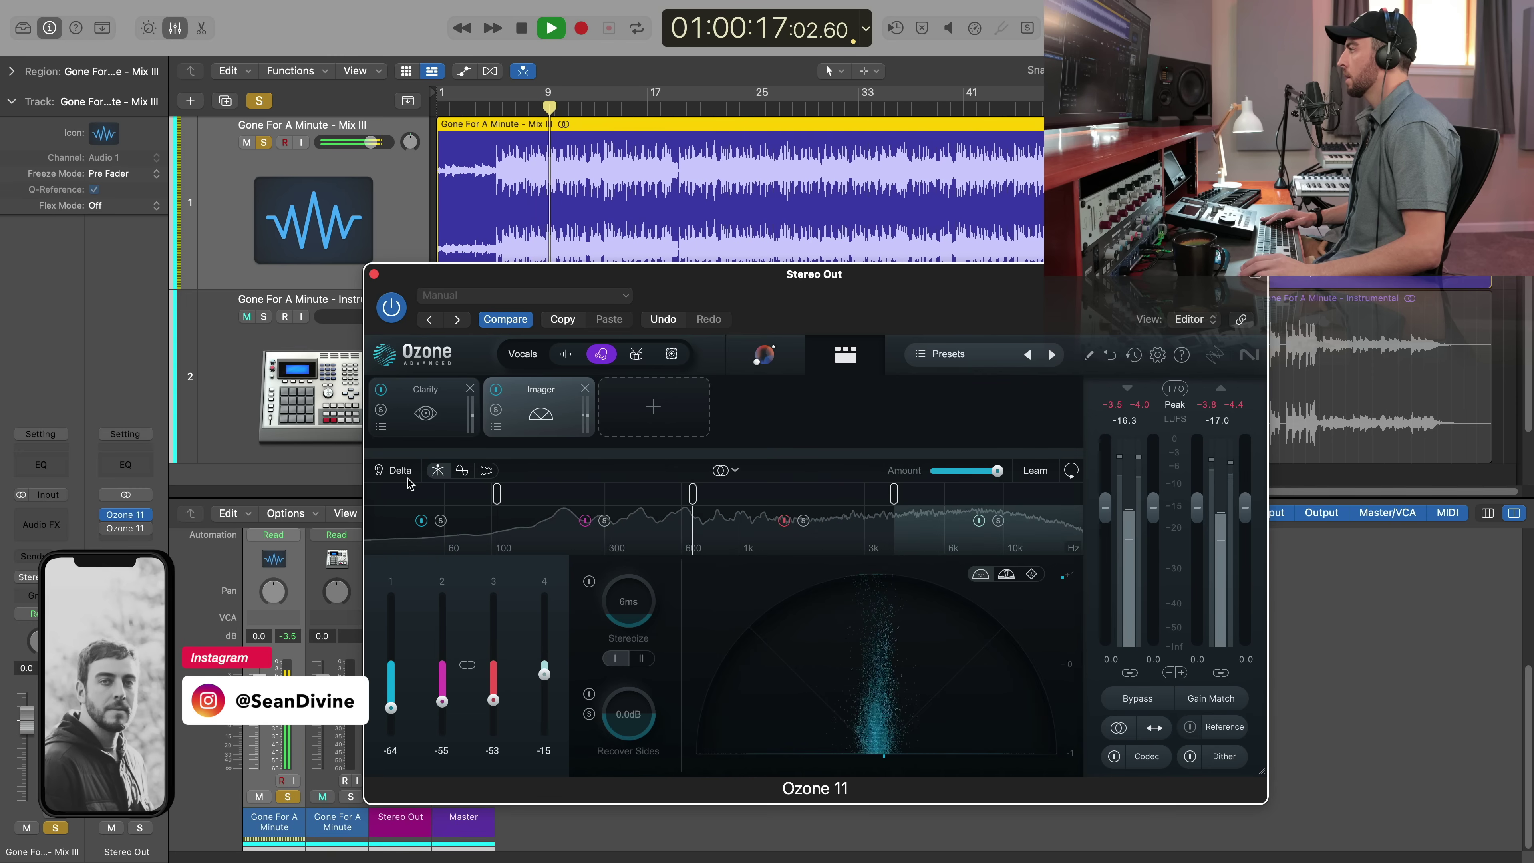
Compare the vocals with the Imager module switched off and back on, and stop playback
left_click(497, 390)
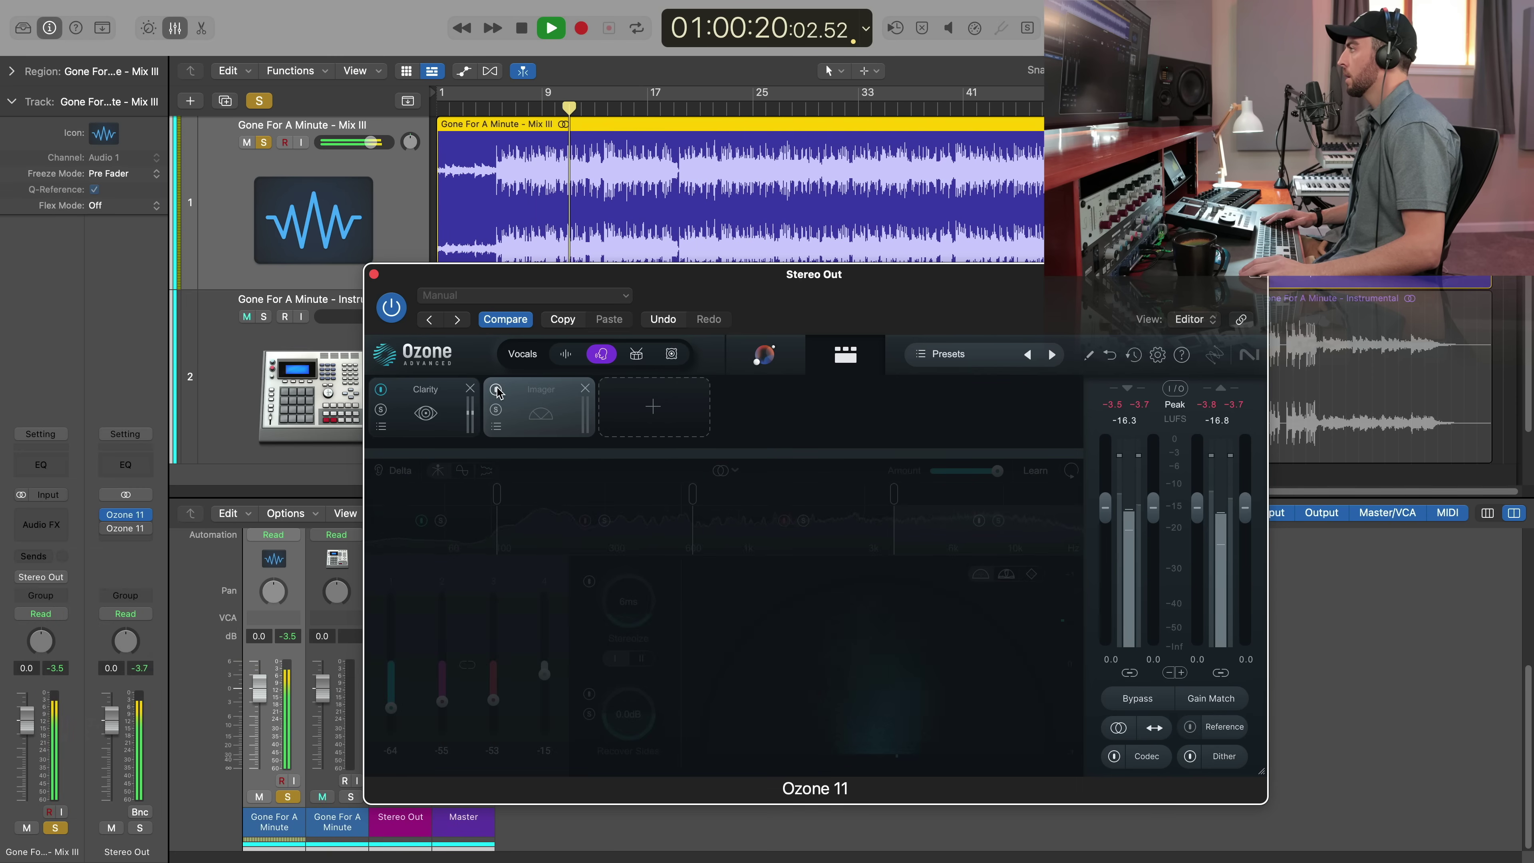
left_click(496, 390)
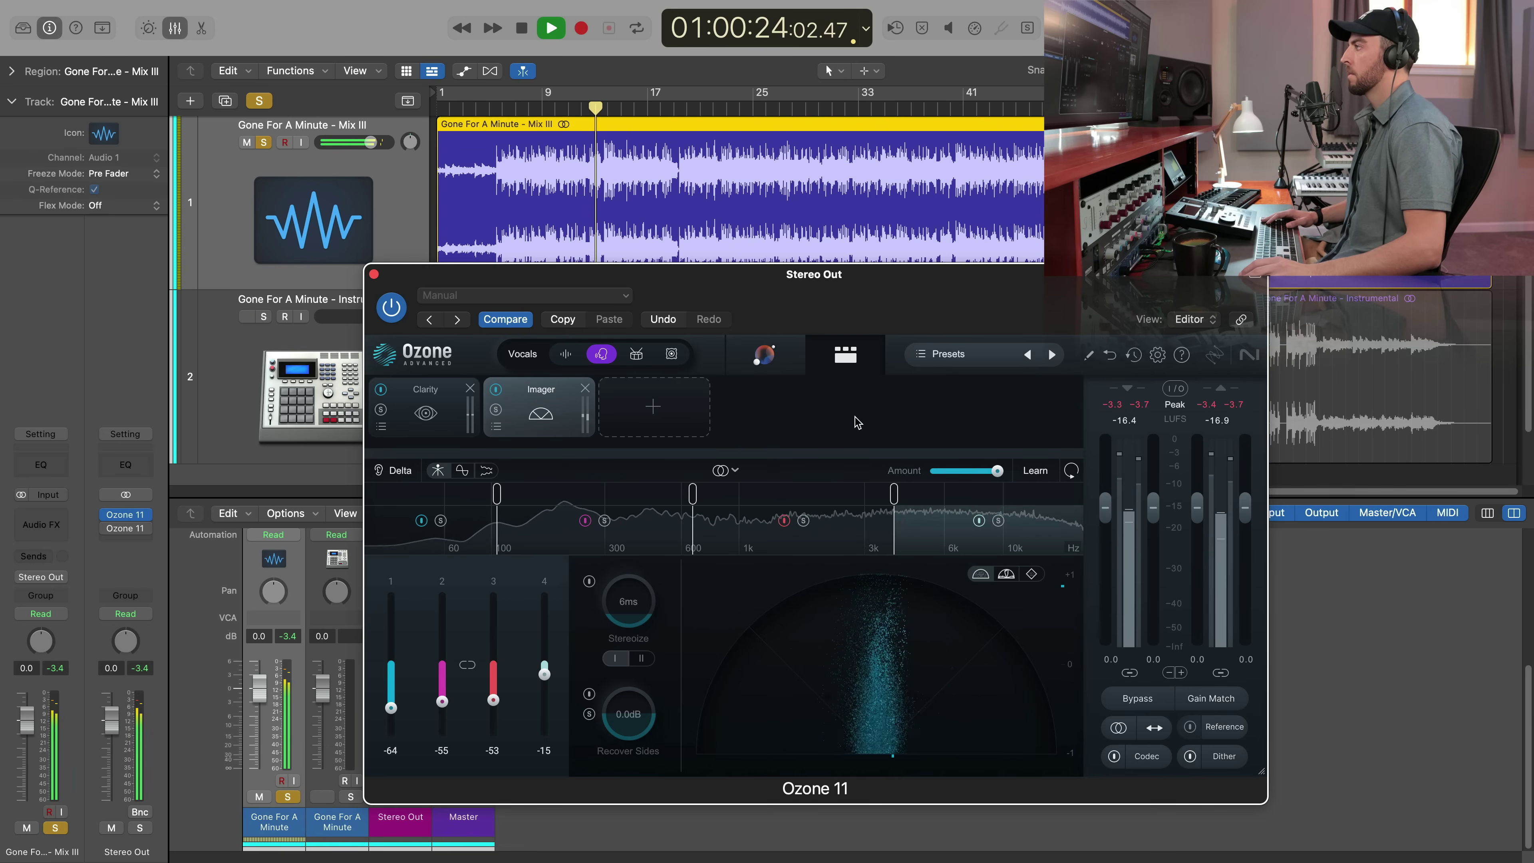
key("space")
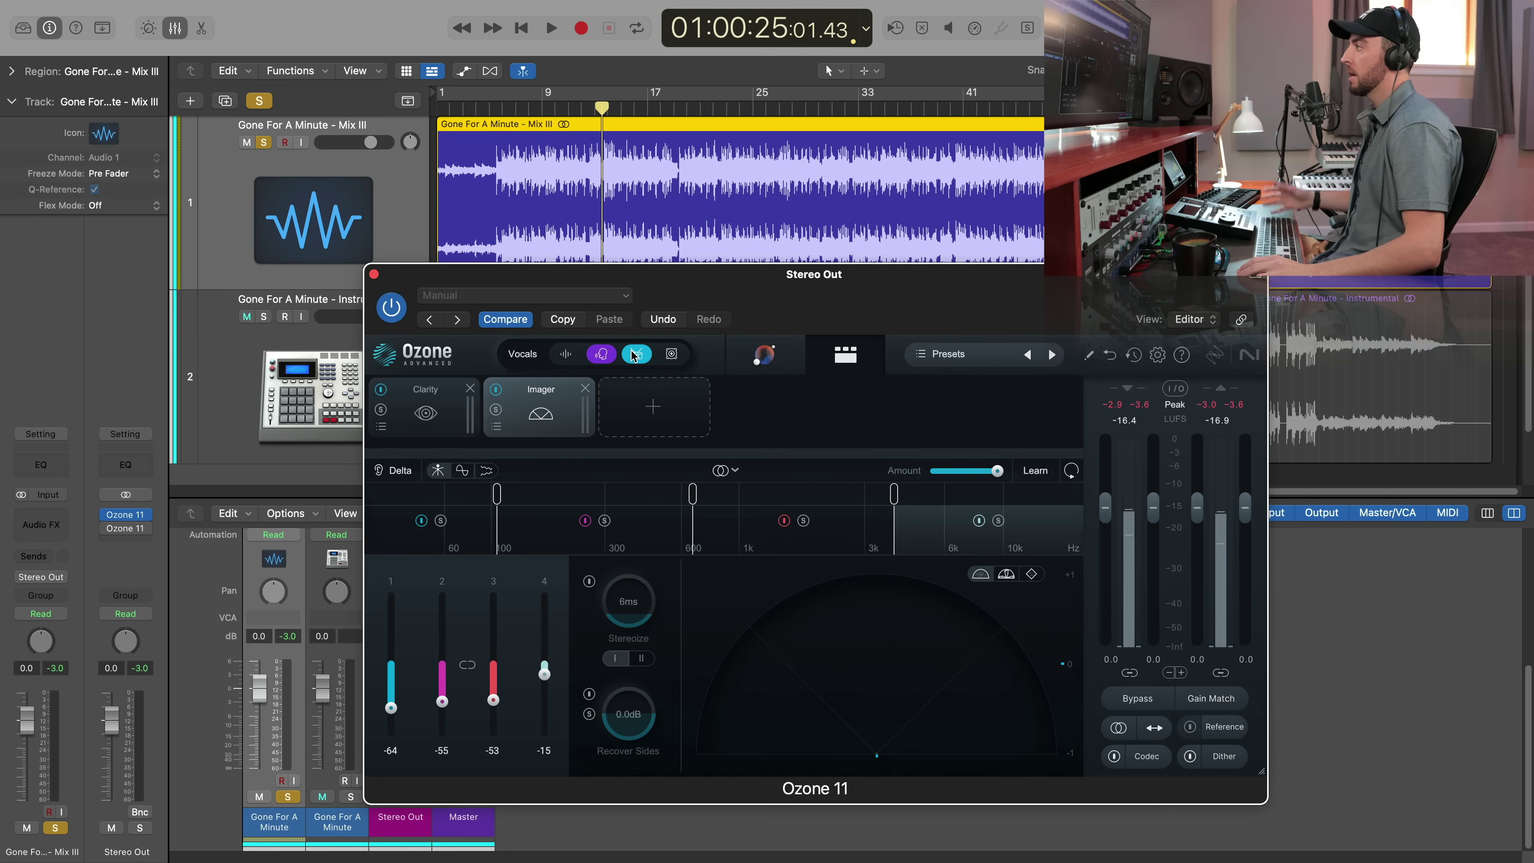
Switch Stem Focus from Vocals to Drums and add a Dynamic EQ module to the drum chain
left_click(585, 389)
left_click(470, 388)
left_click(425, 405)
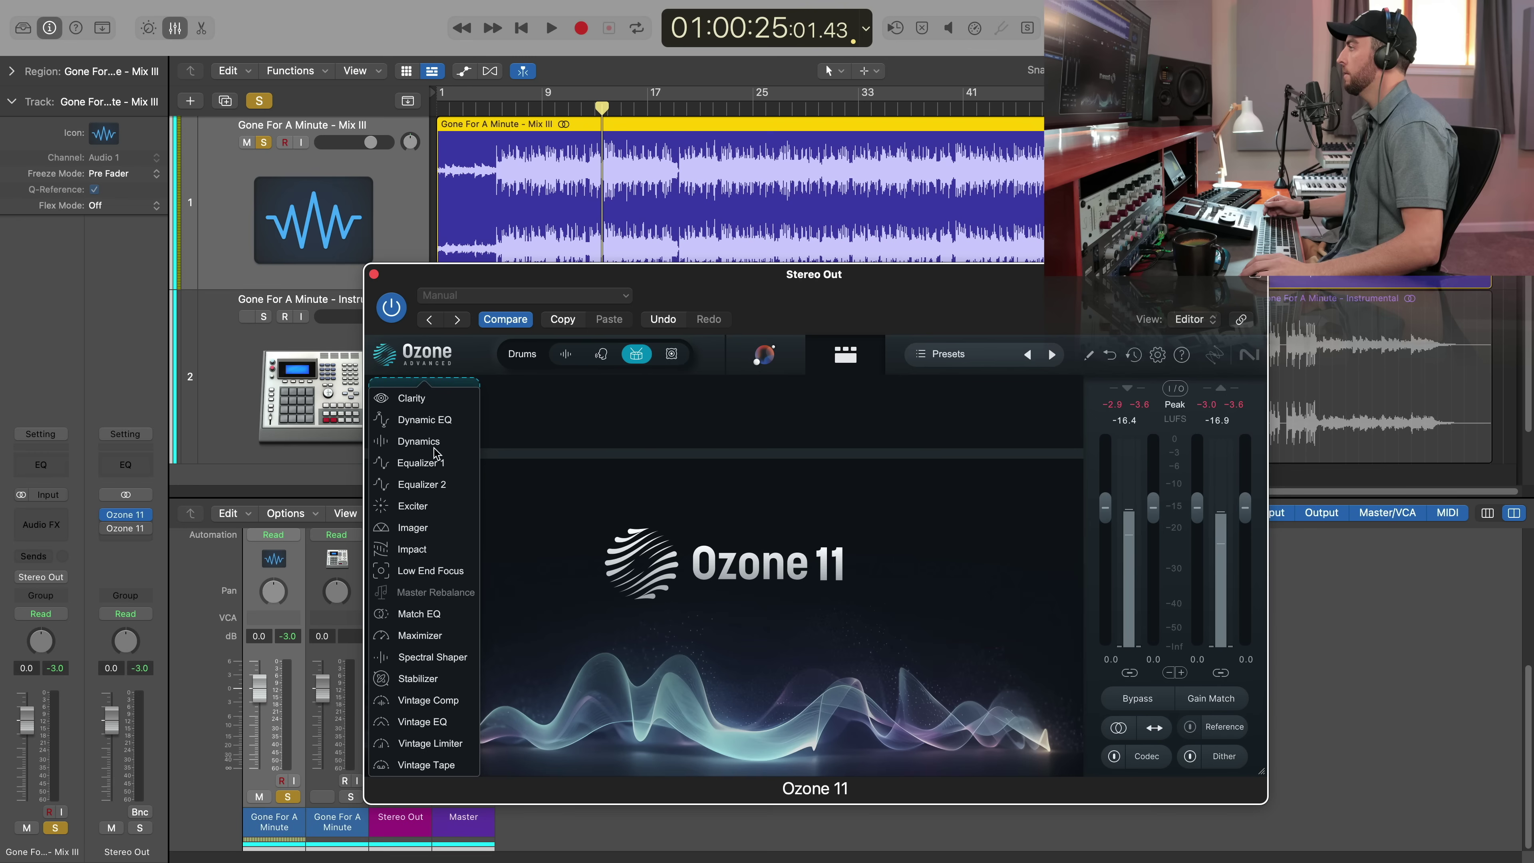
left_click(434, 423)
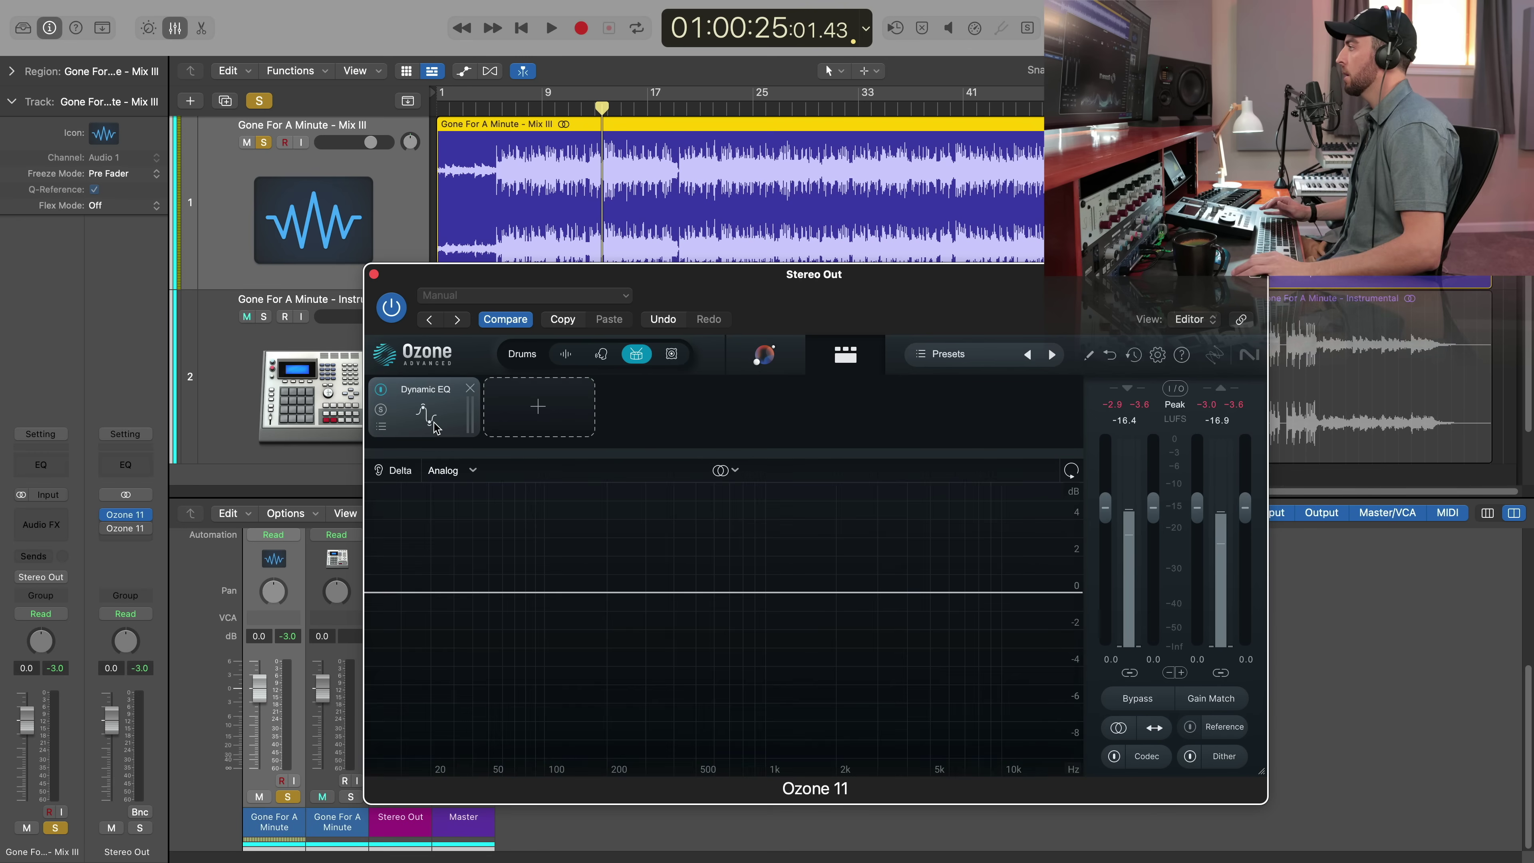
Playing from 01:00:41, shape a Bell cut on the drums at 5490 Hz with -3.7 dB gain, Q 1.3 and threshold -67.7 dB
left_click(706, 109)
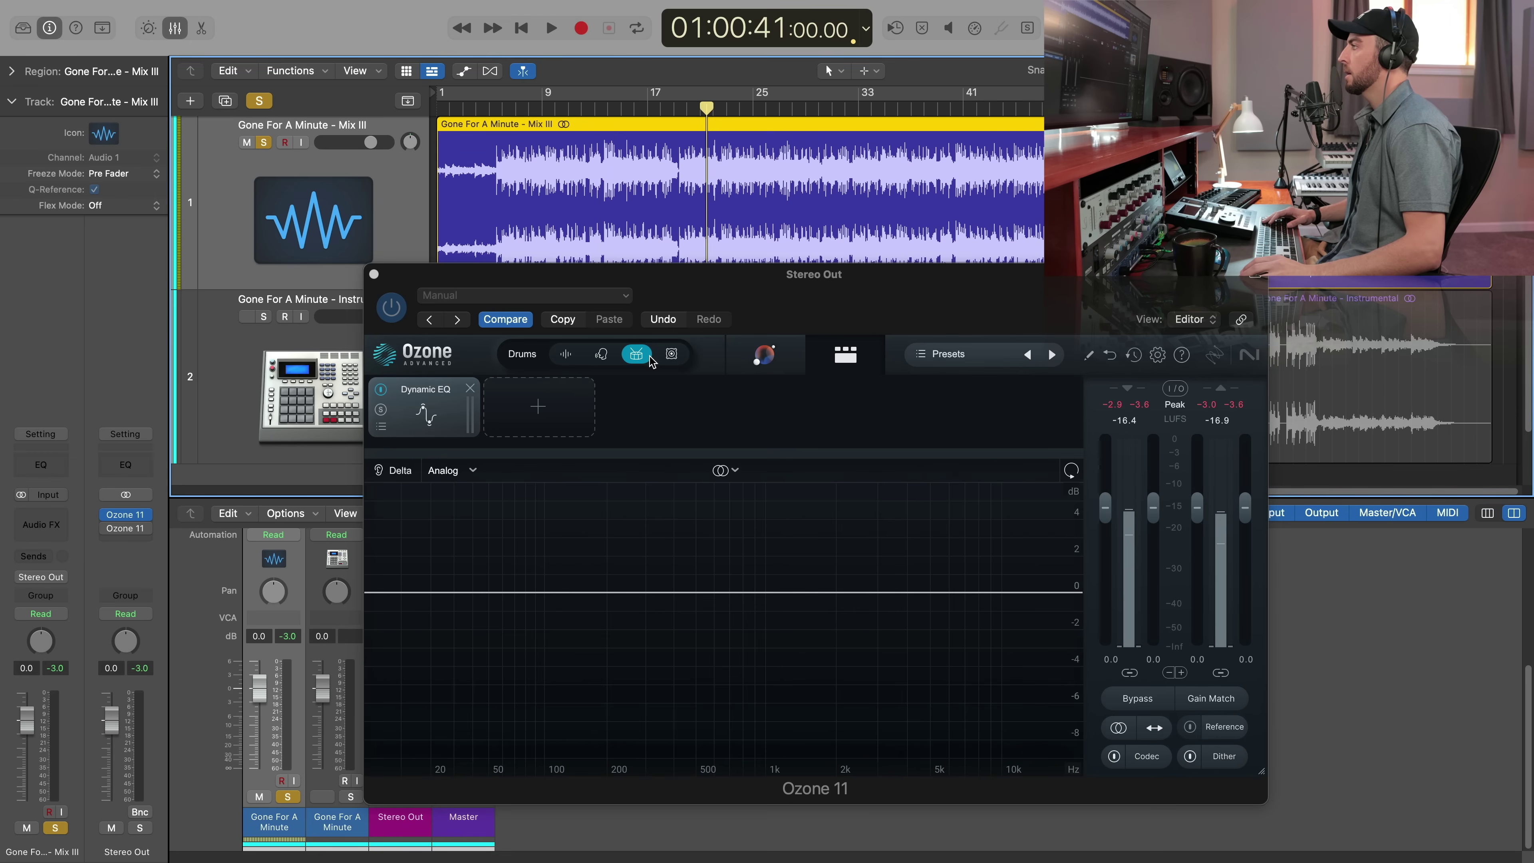
left_click(433, 413)
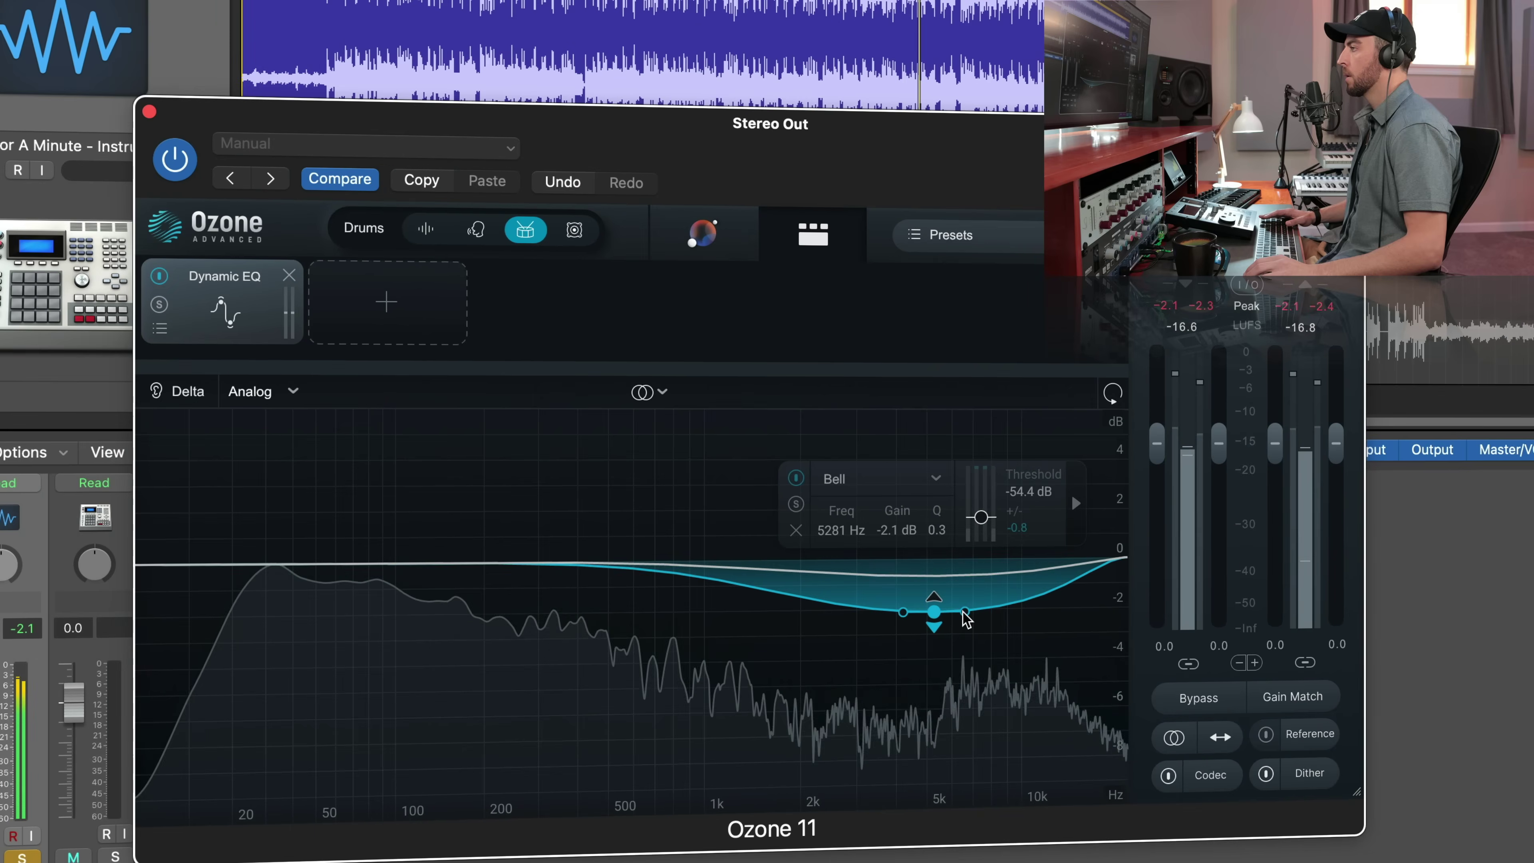
left_click_drag(964, 611, 959, 611)
left_click_drag(981, 518, 979, 530)
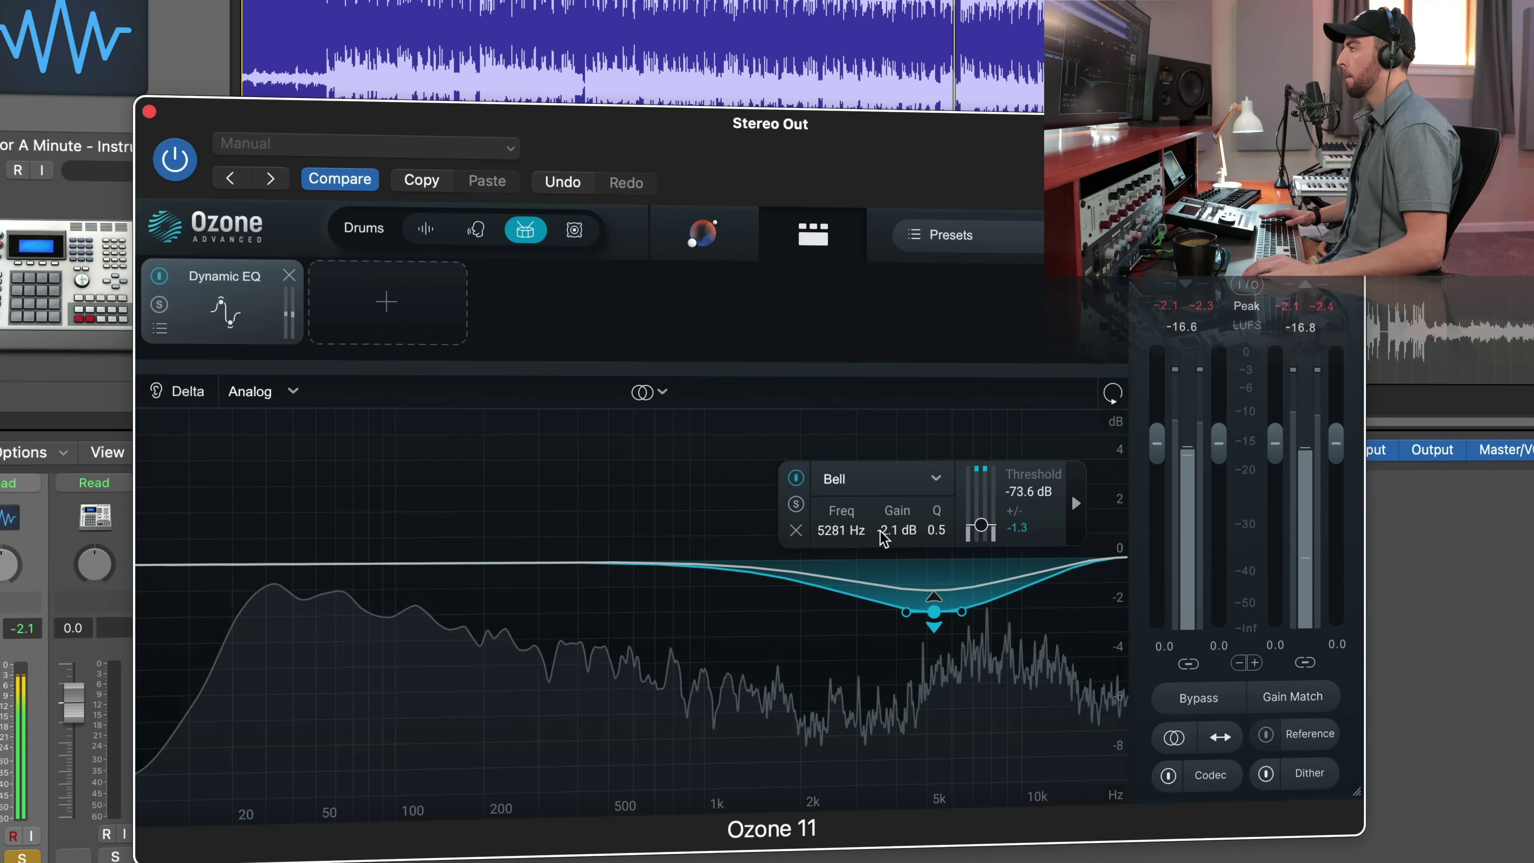
scroll(882, 538, "down", 10)
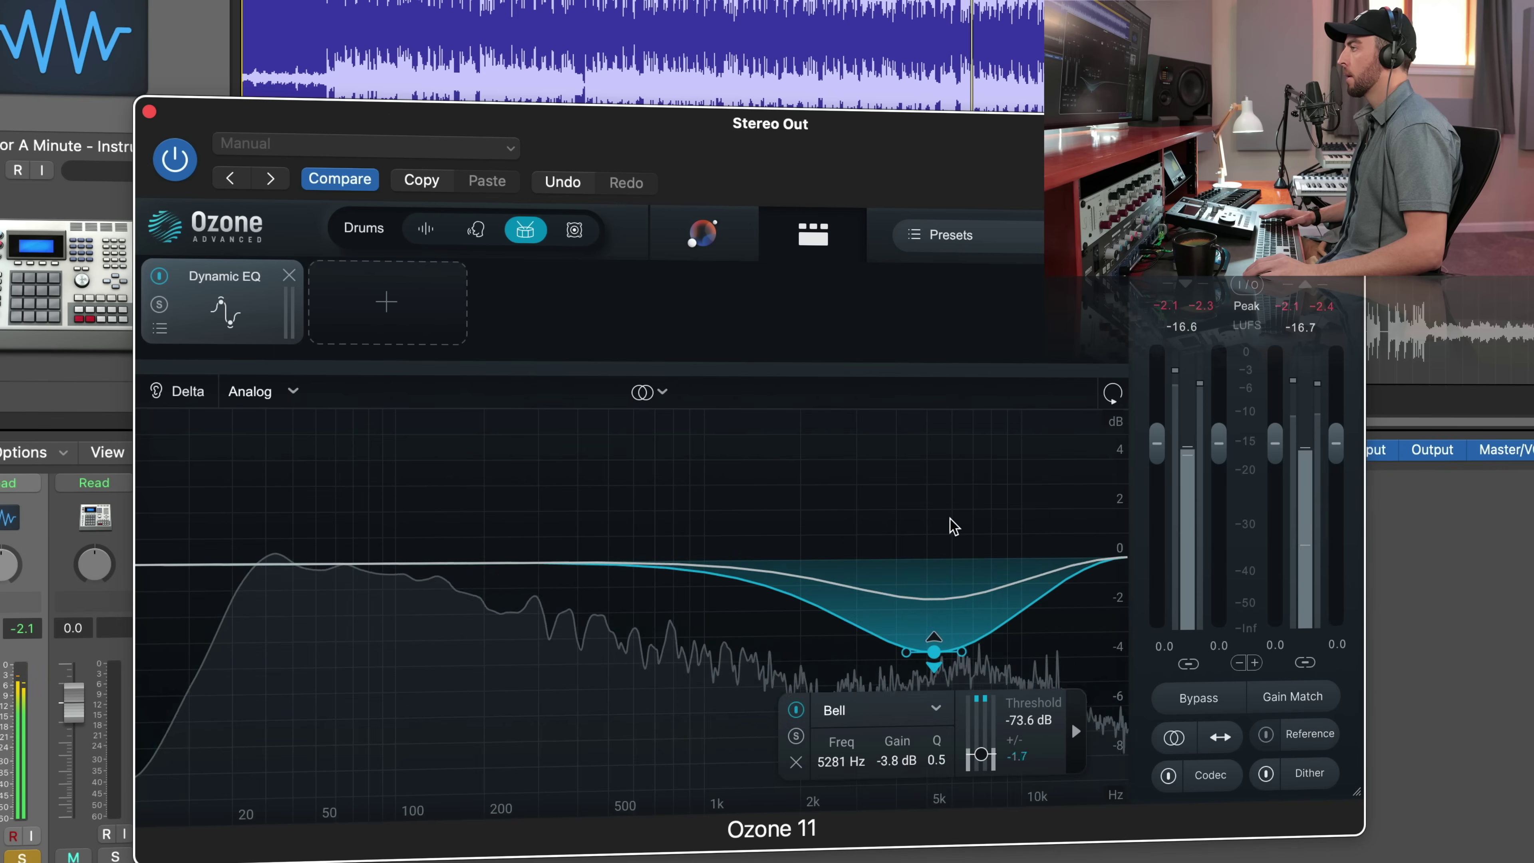
left_click_drag(980, 754, 981, 752)
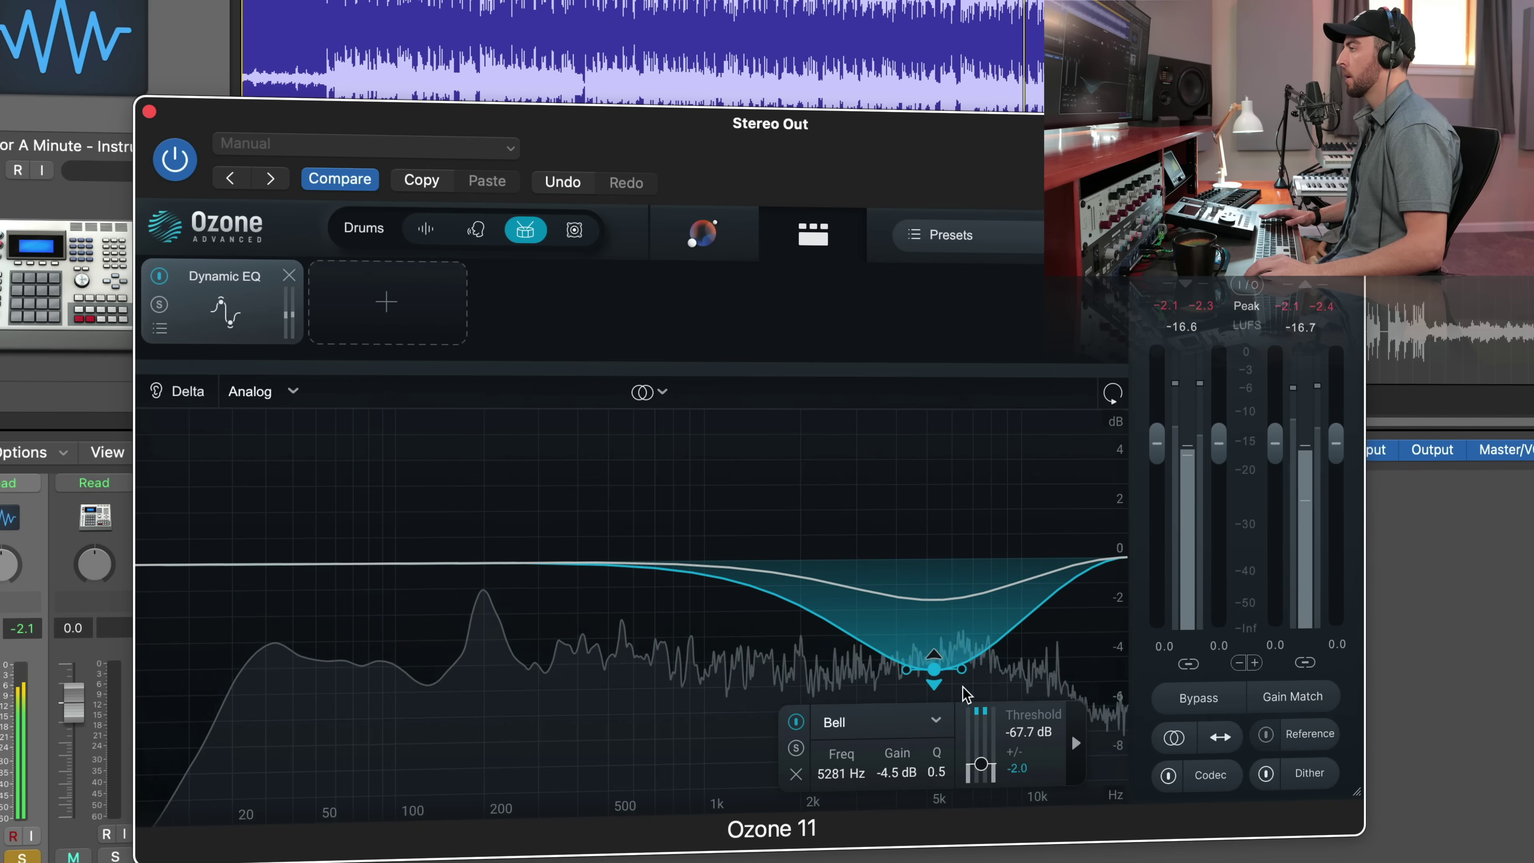
mouse_move(960, 652)
left_mouse_down()
mouse_move(958, 672)
mouse_move(925, 680)
mouse_move(941, 659)
left_mouse_up()
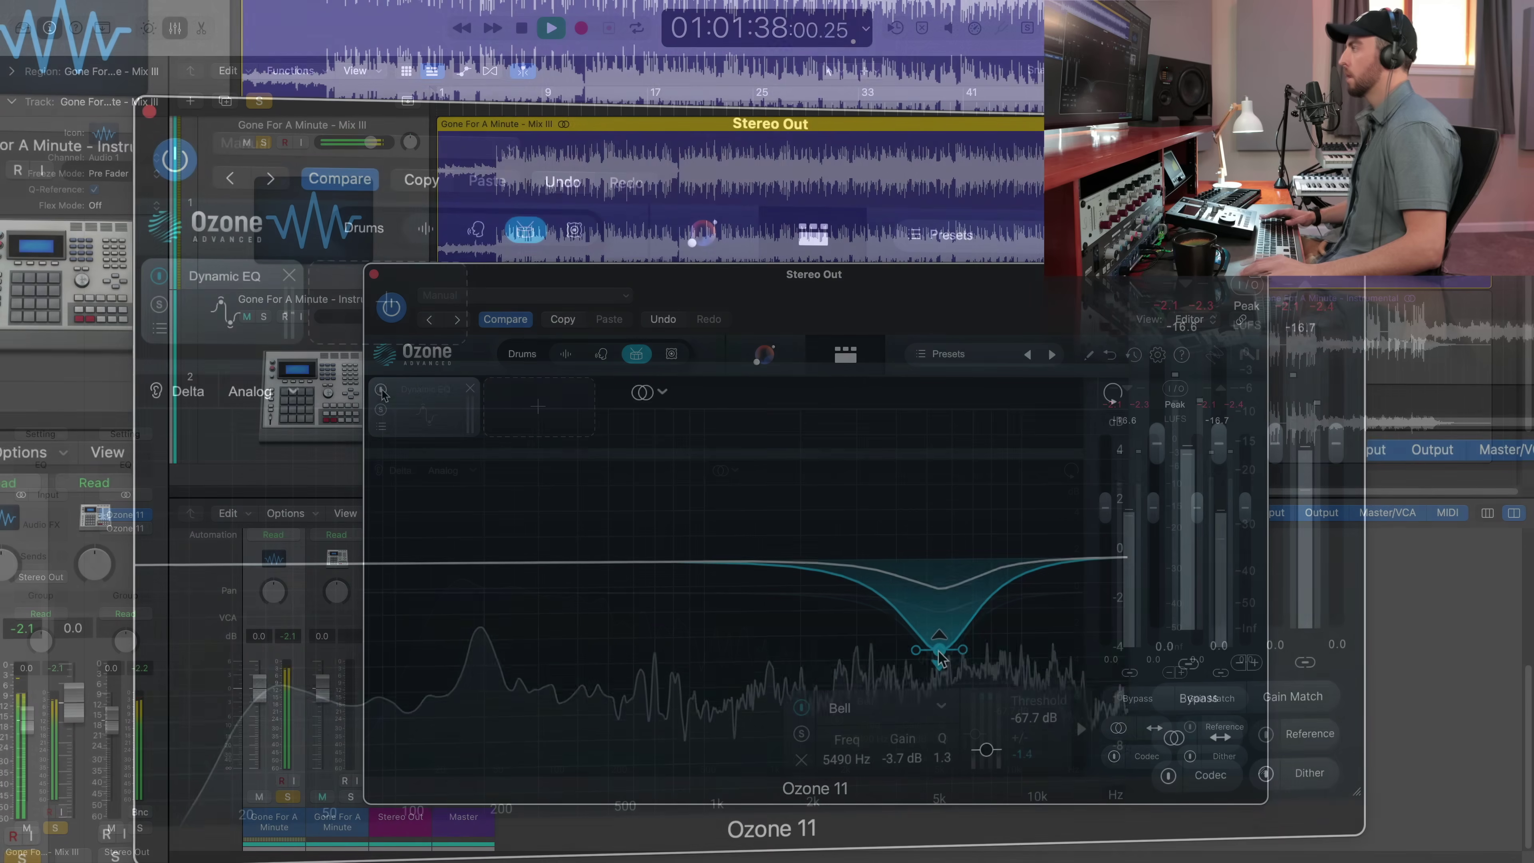
Compare the drums with the Dynamic EQ off and on, ease the Bell gain to -3.3 dB and stop playback
left_click(159, 276)
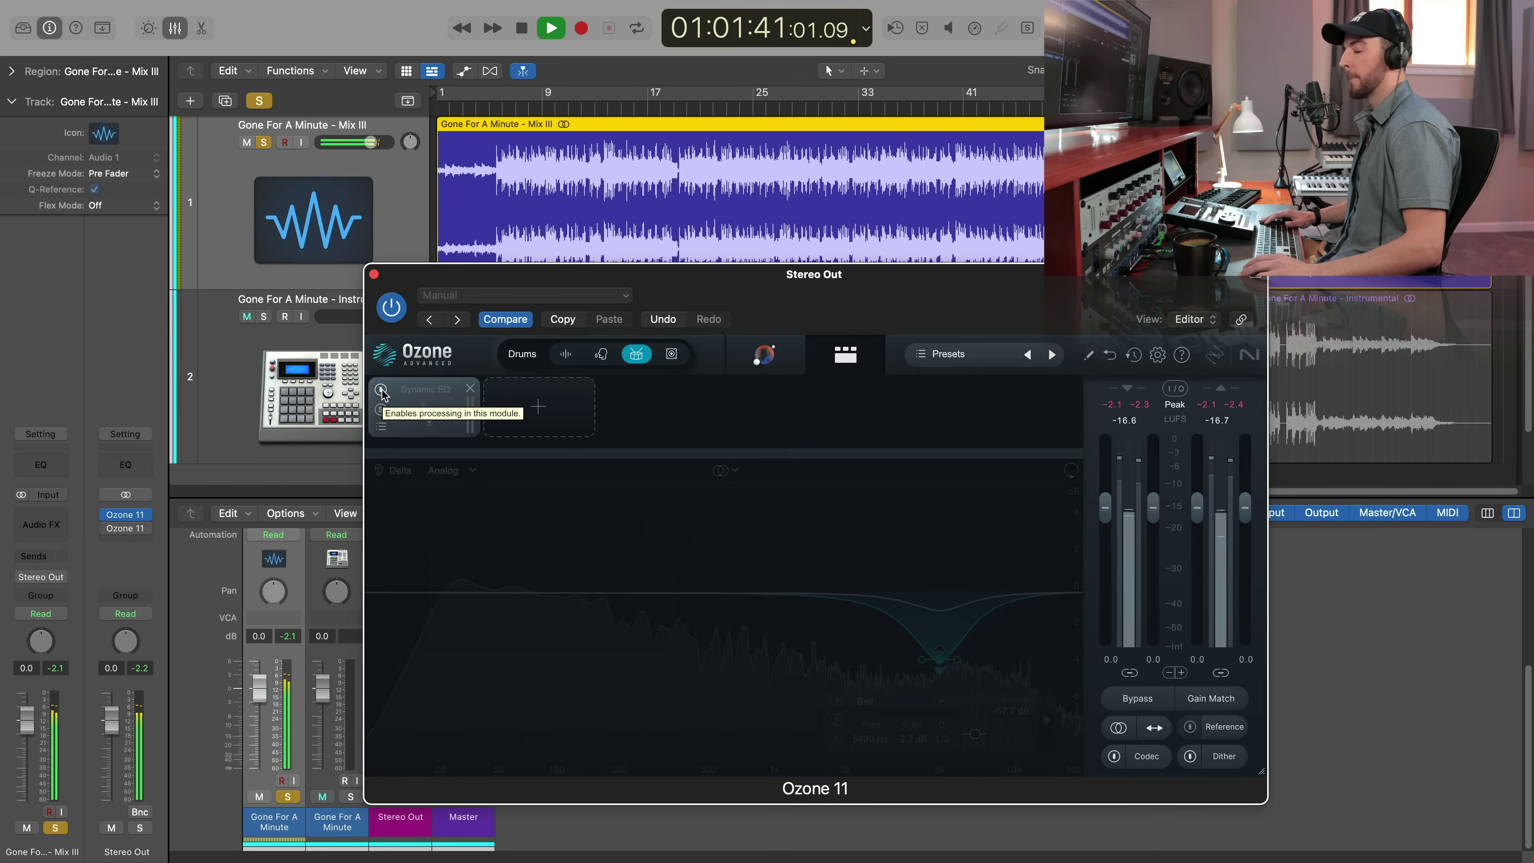
left_click(382, 393)
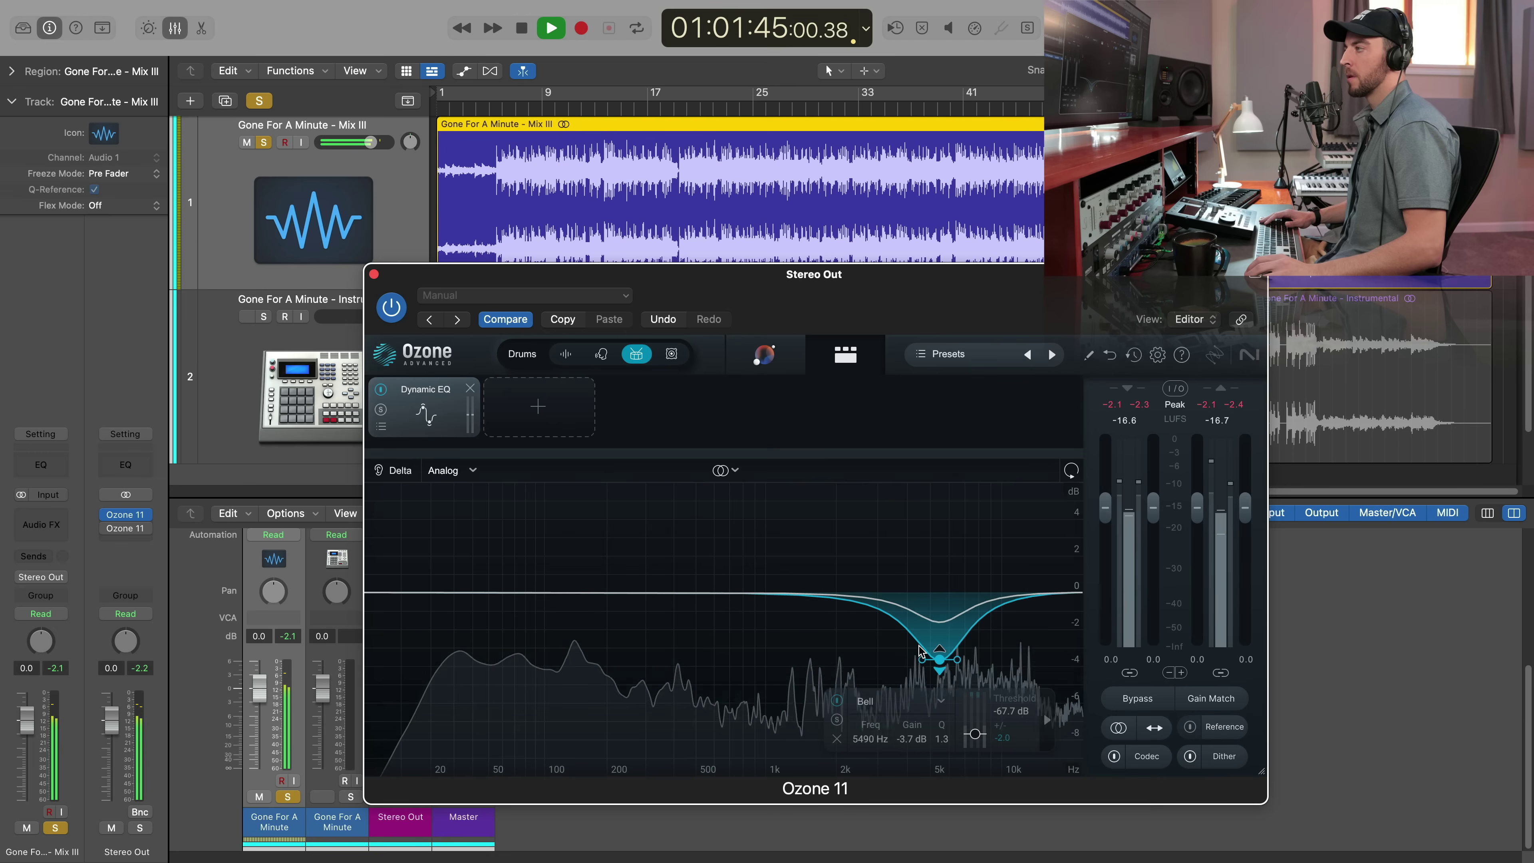
key("space")
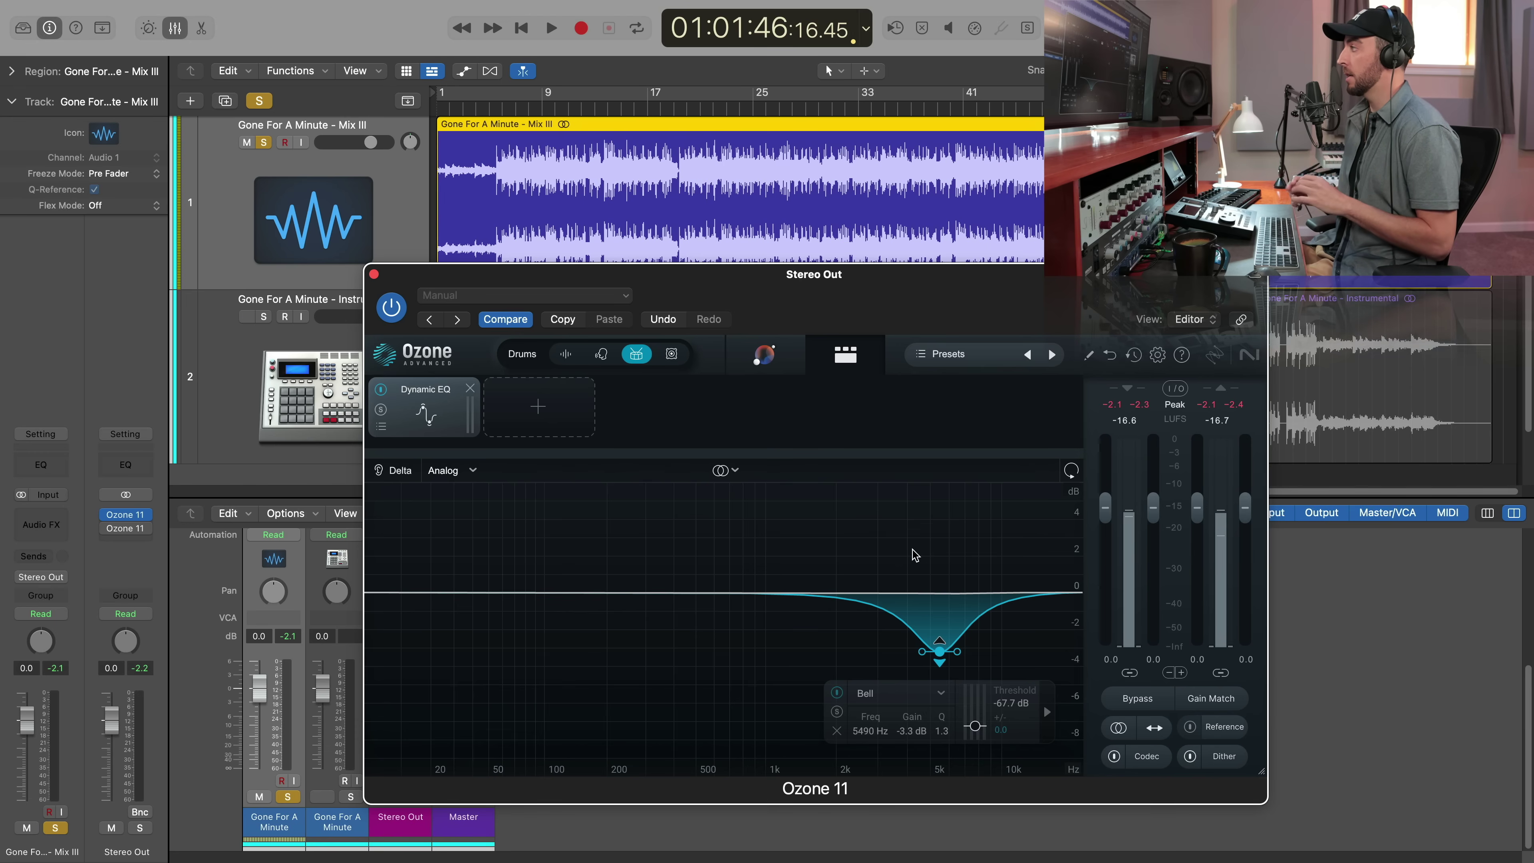
key("ctrl+m")
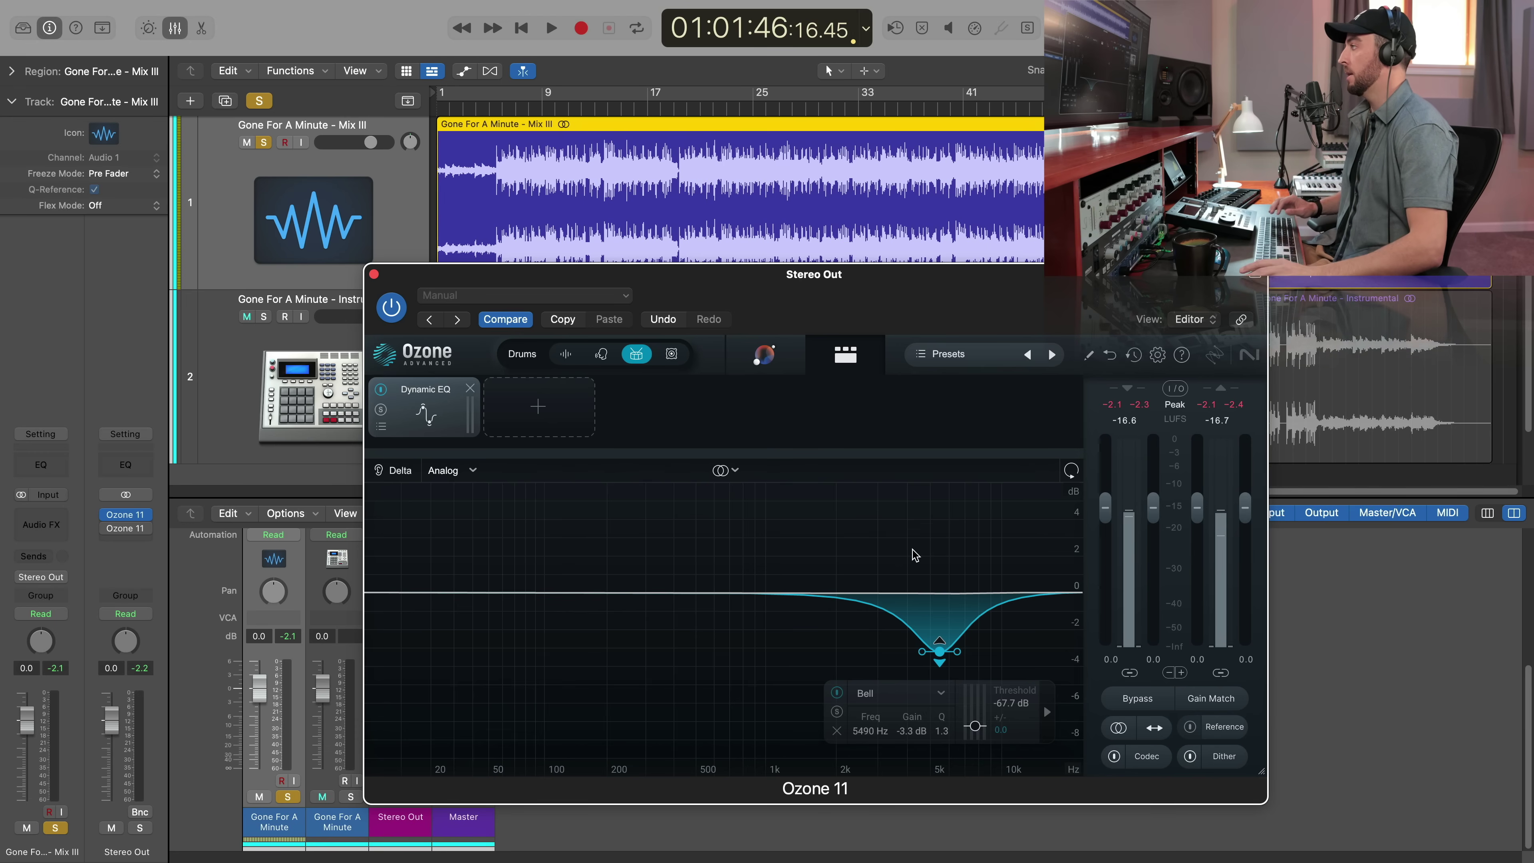
key("ctrl+m")
left_click(527, 410)
key("ctrl+m")
left_click(538, 408)
left_click(565, 434)
left_click(541, 416)
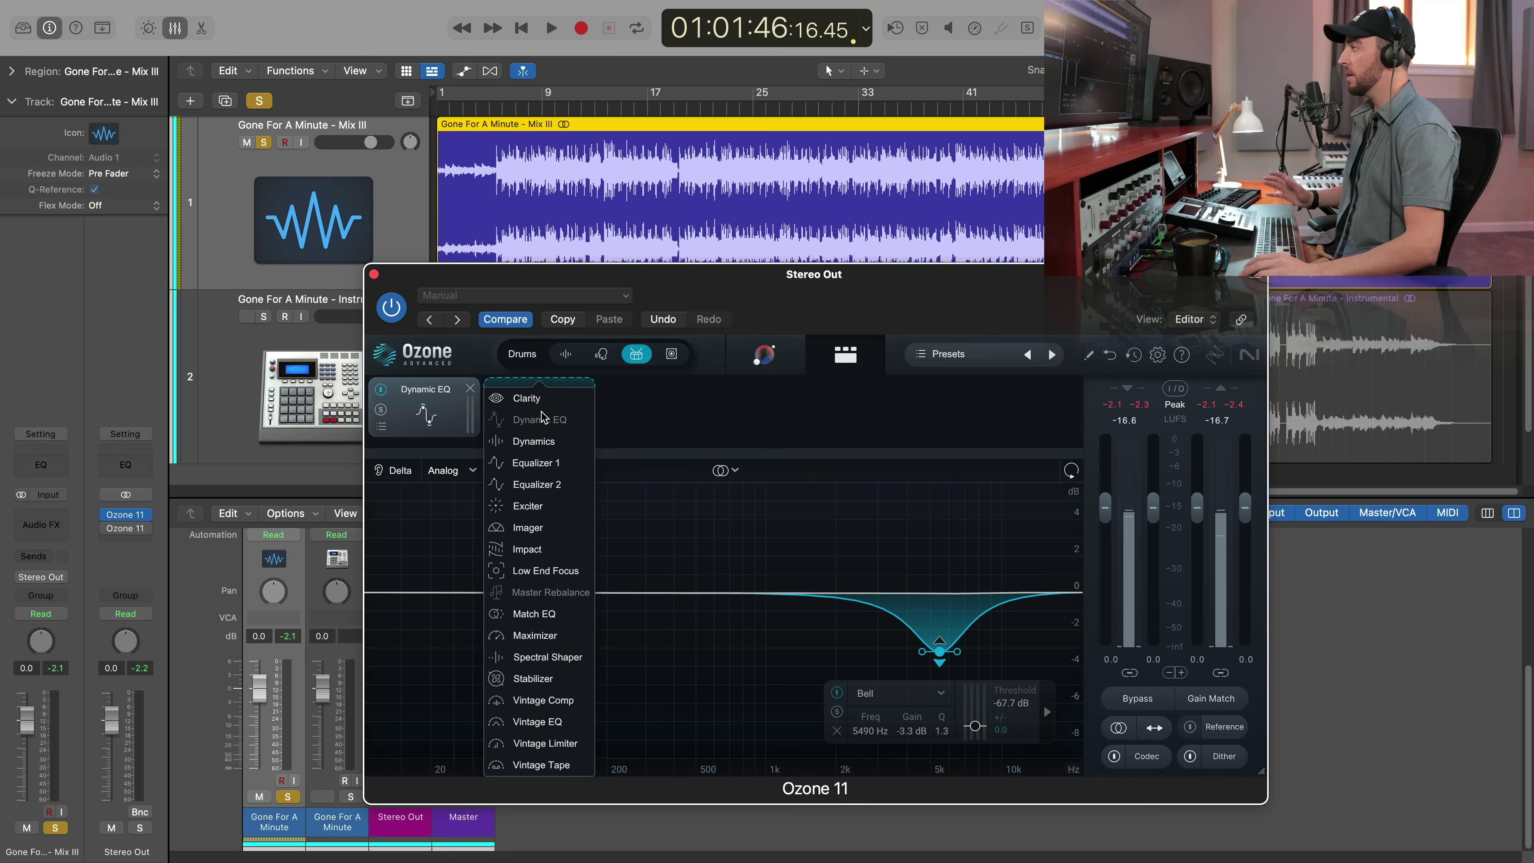
left_click(657, 416)
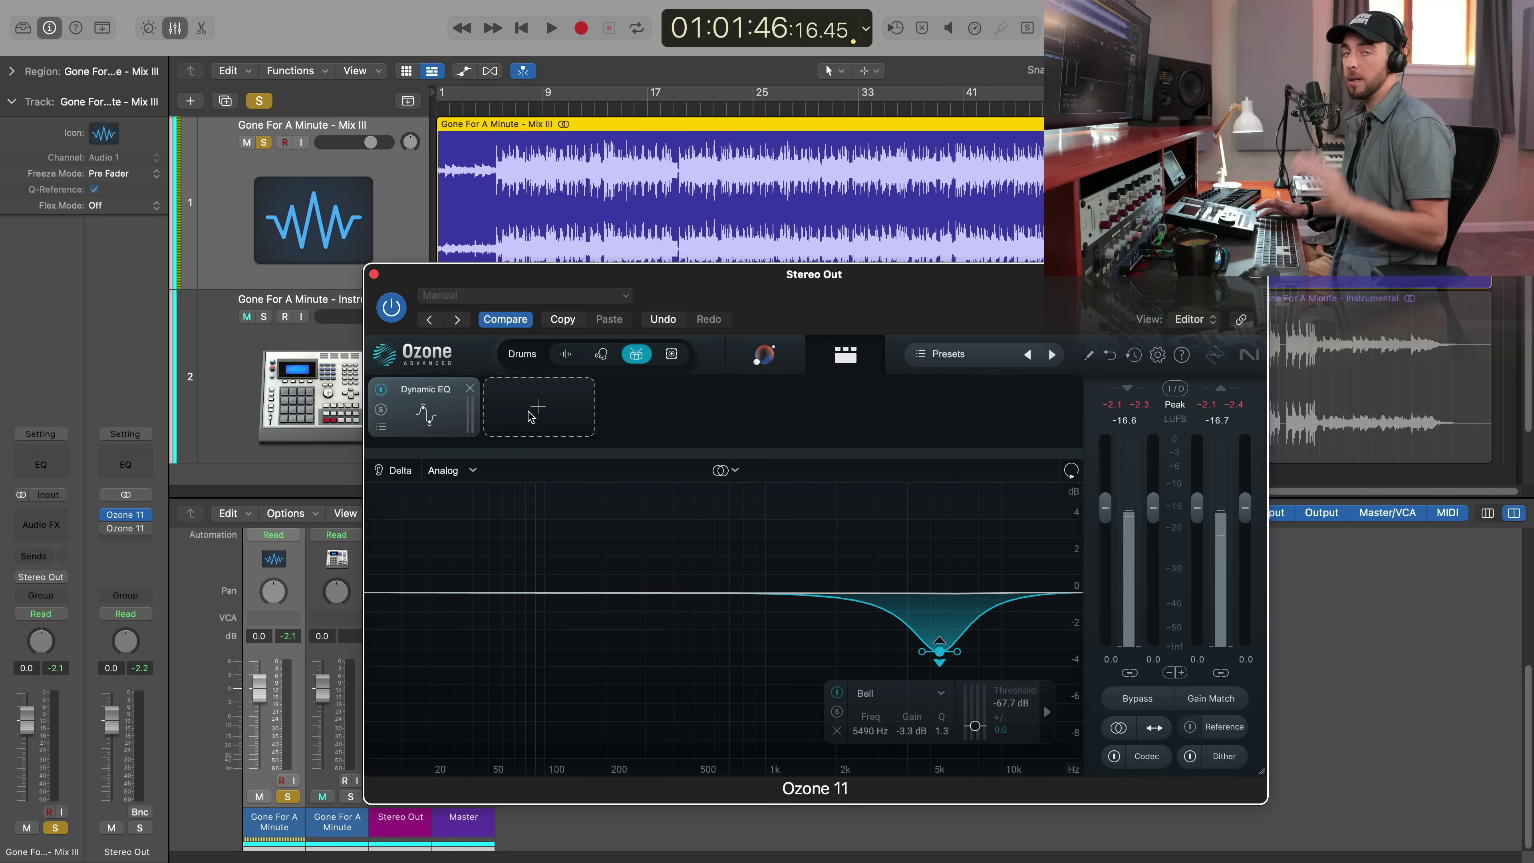
Set the drum Dynamic EQ's channel processing mode to Transient/Sustain
key("ctrl+m")
left_click(731, 472)
left_click(763, 573)
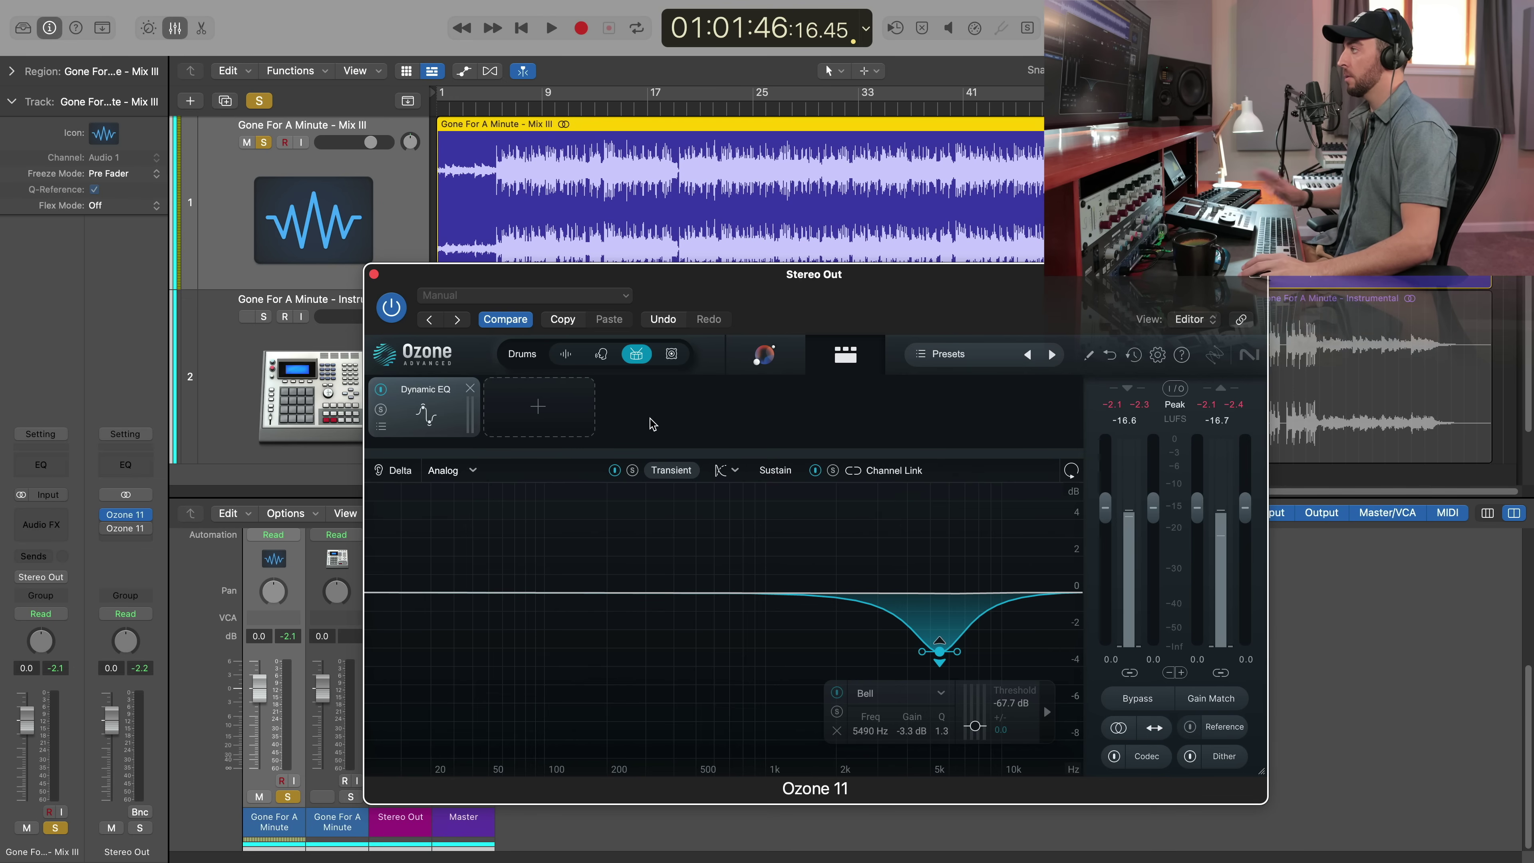
key("ctrl+m")
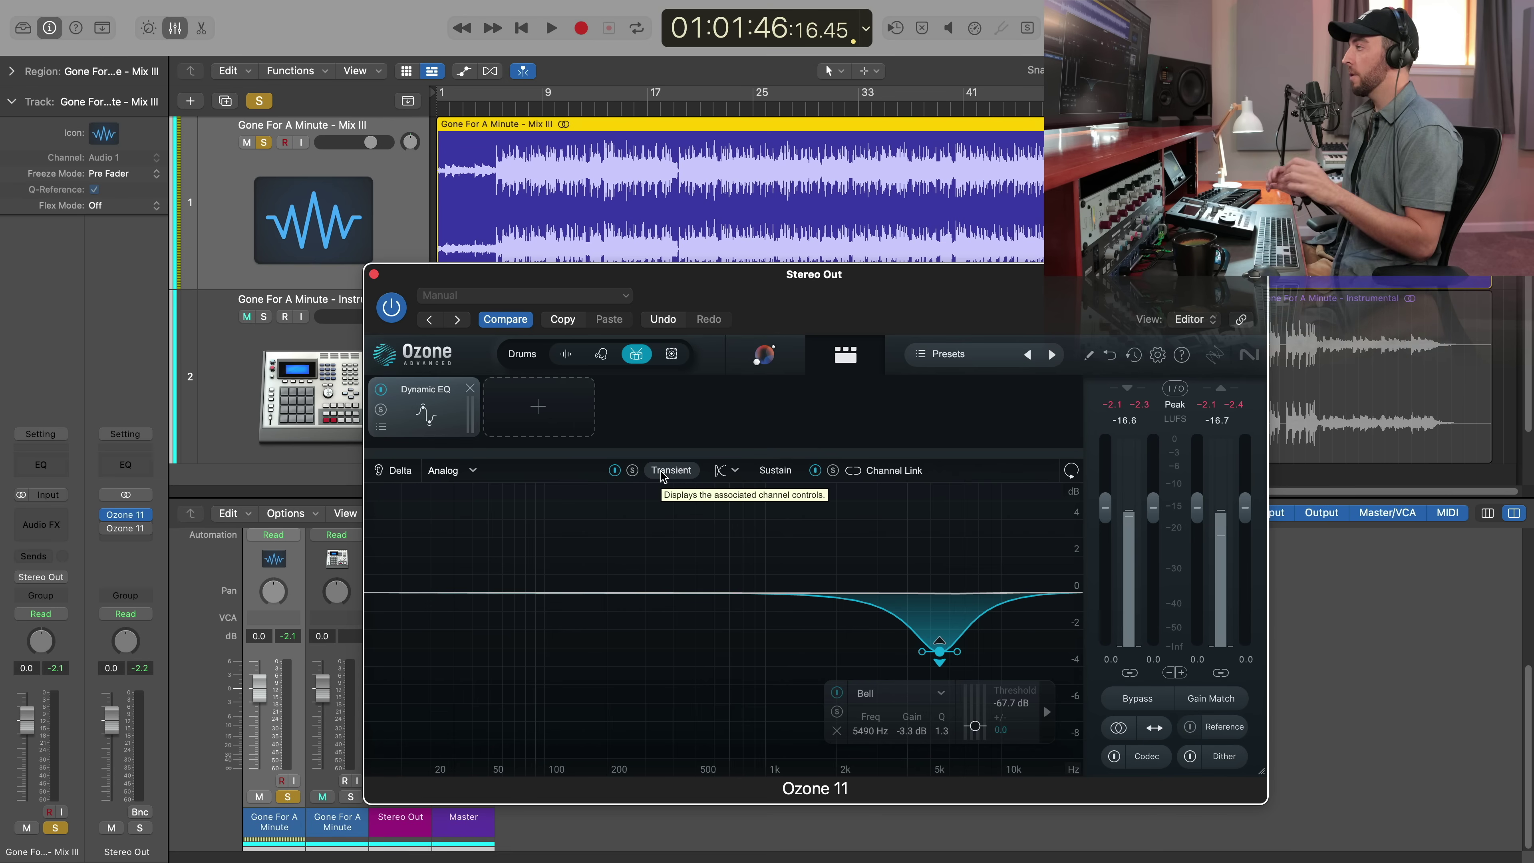
key("ctrl+m")
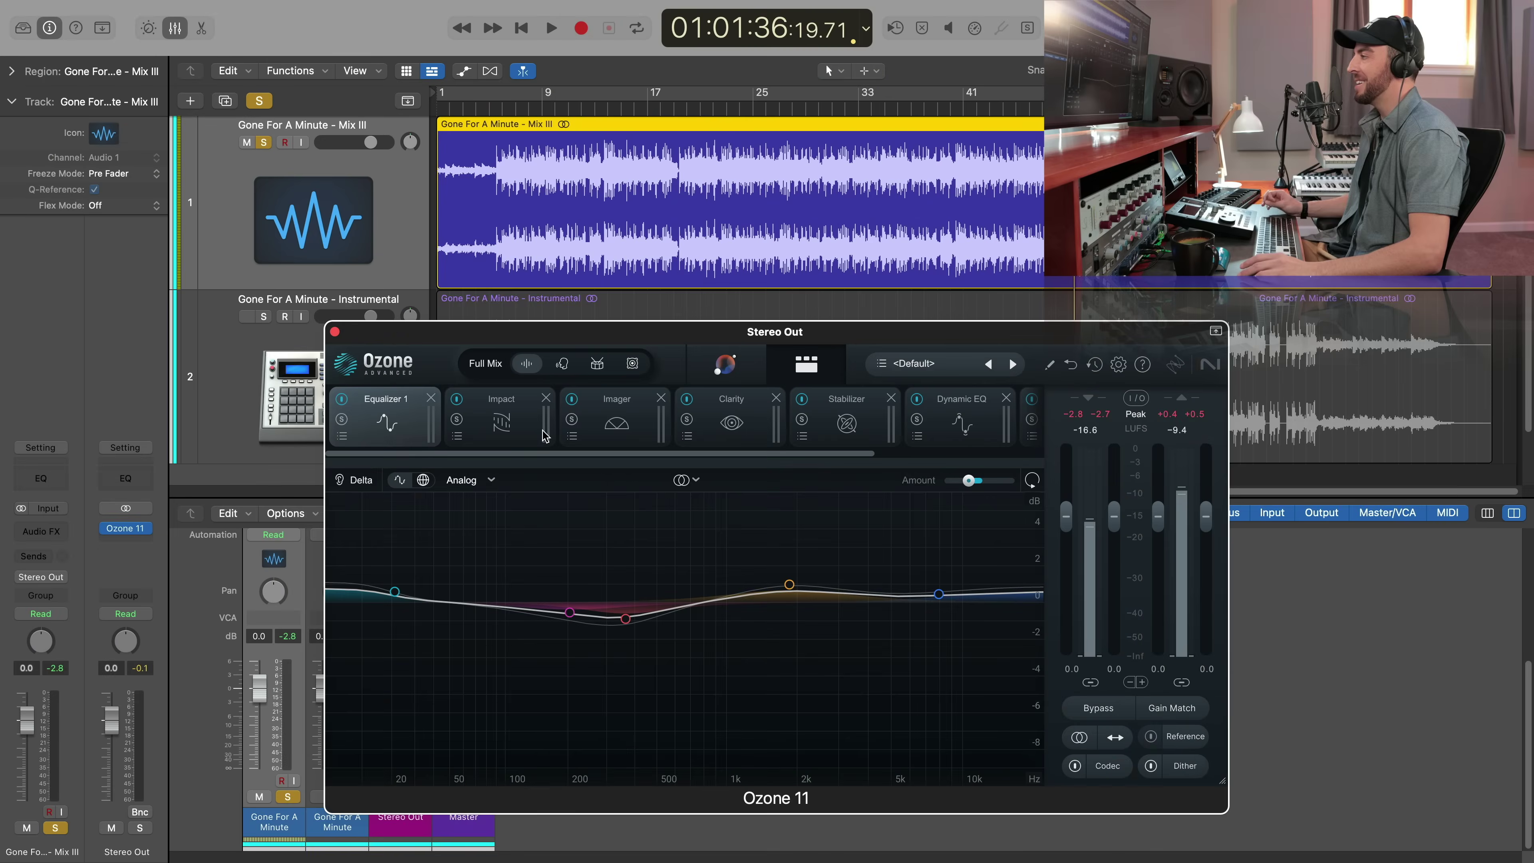
Examine the channel processing modes offered by Equalizer 1, Impact and Imager in the Full Mix chain
left_click(696, 480)
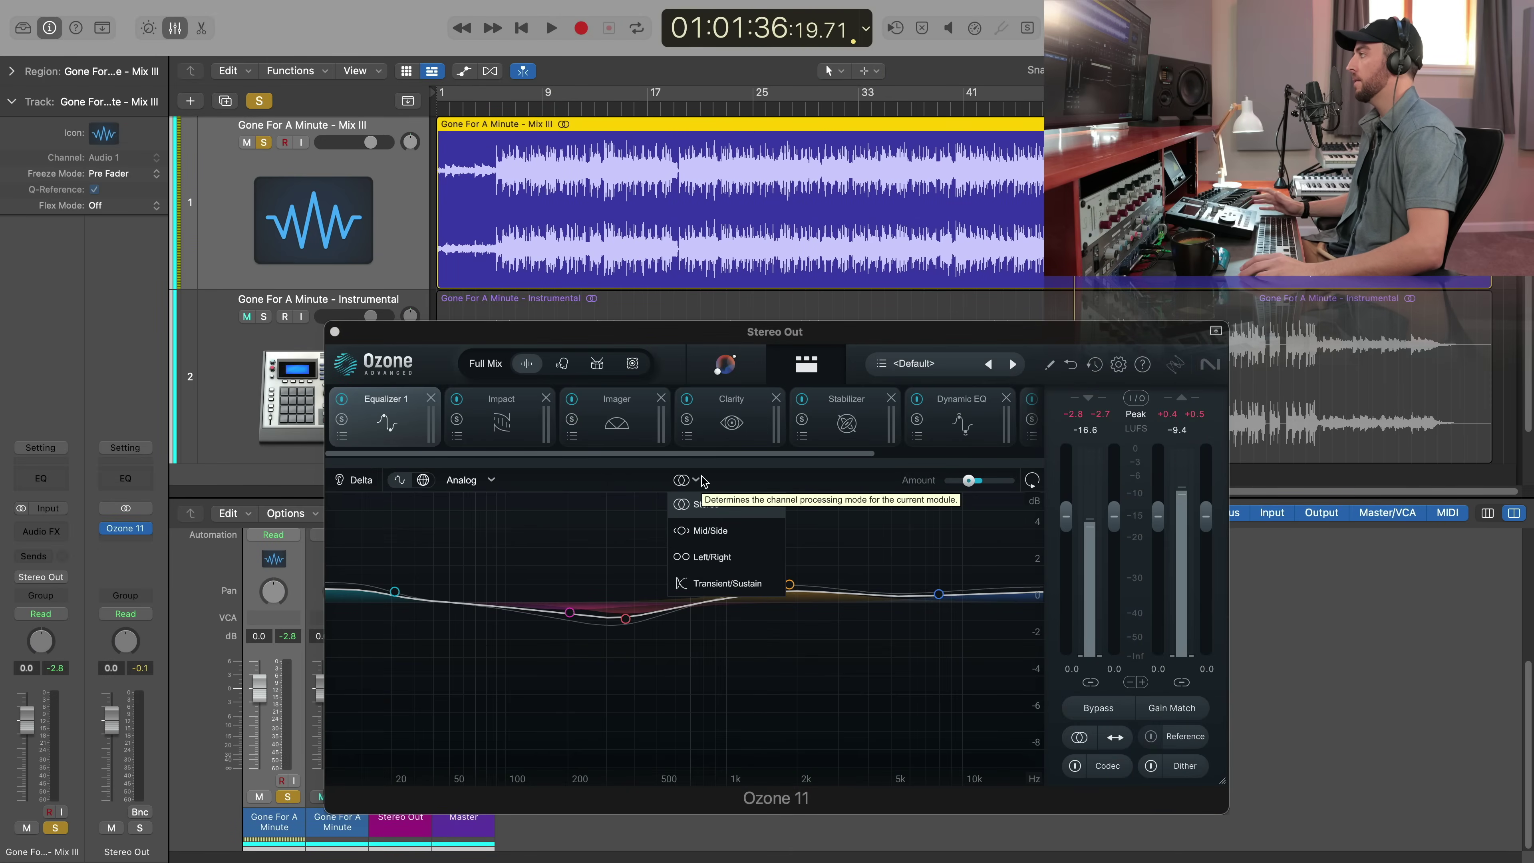
left_click(700, 480)
left_click(501, 417)
left_click(694, 480)
left_click(694, 481)
left_click(635, 425)
left_click(690, 482)
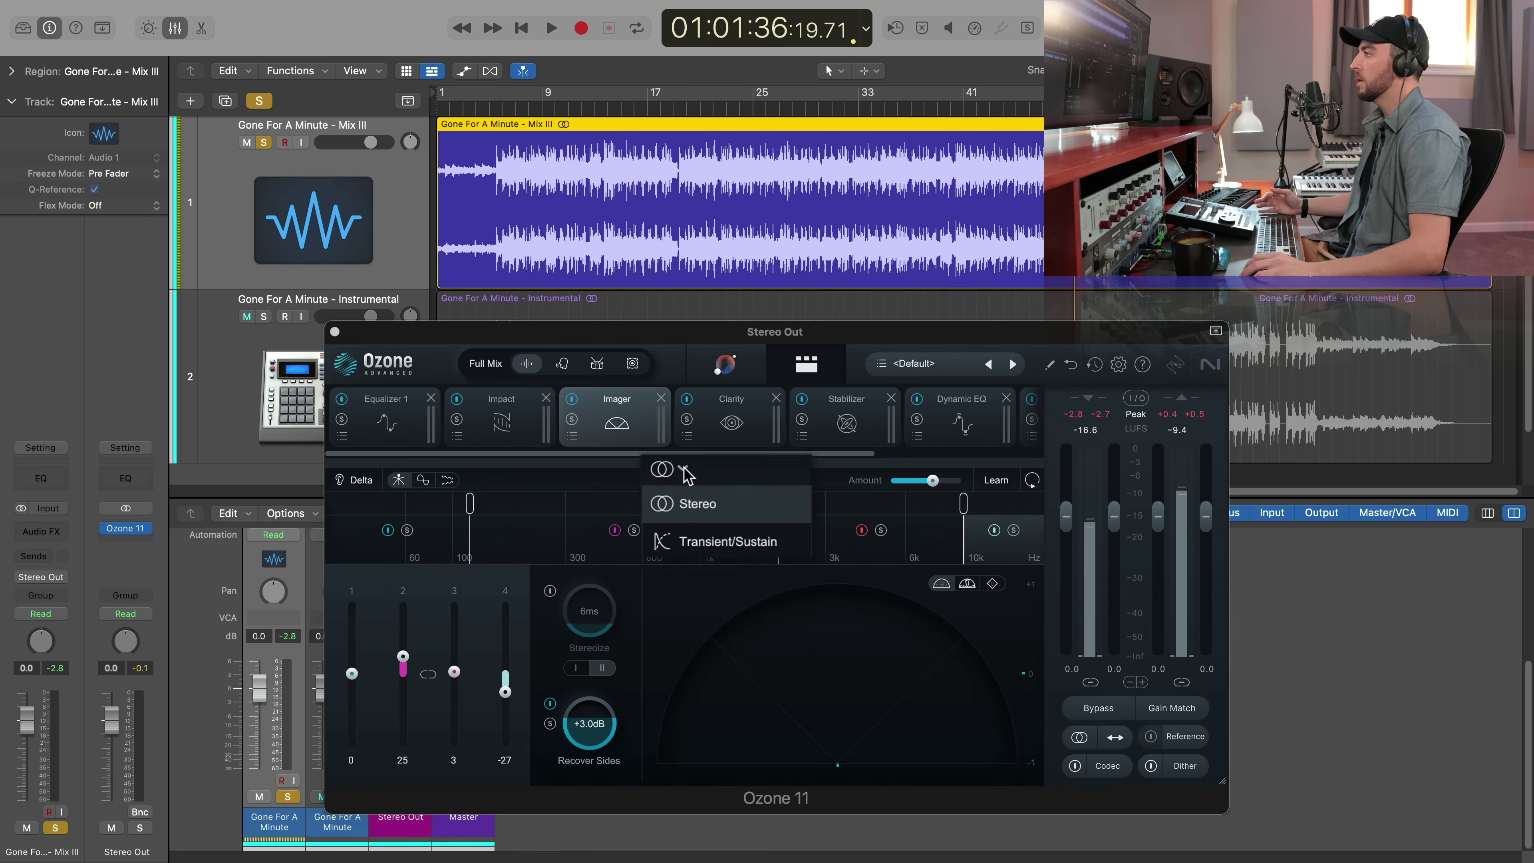
left_click(692, 480)
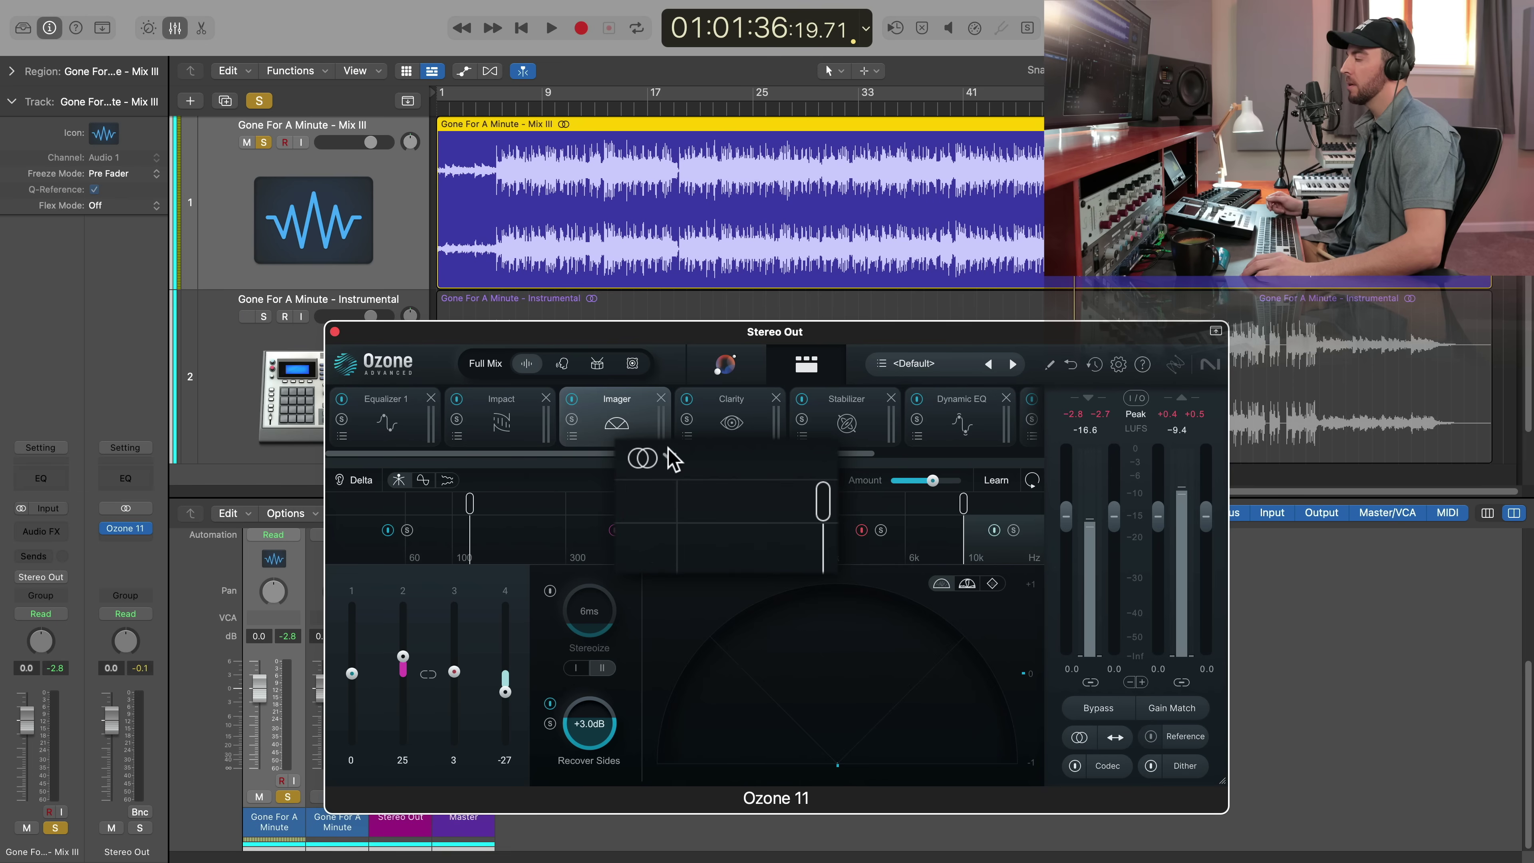
left_click(669, 460)
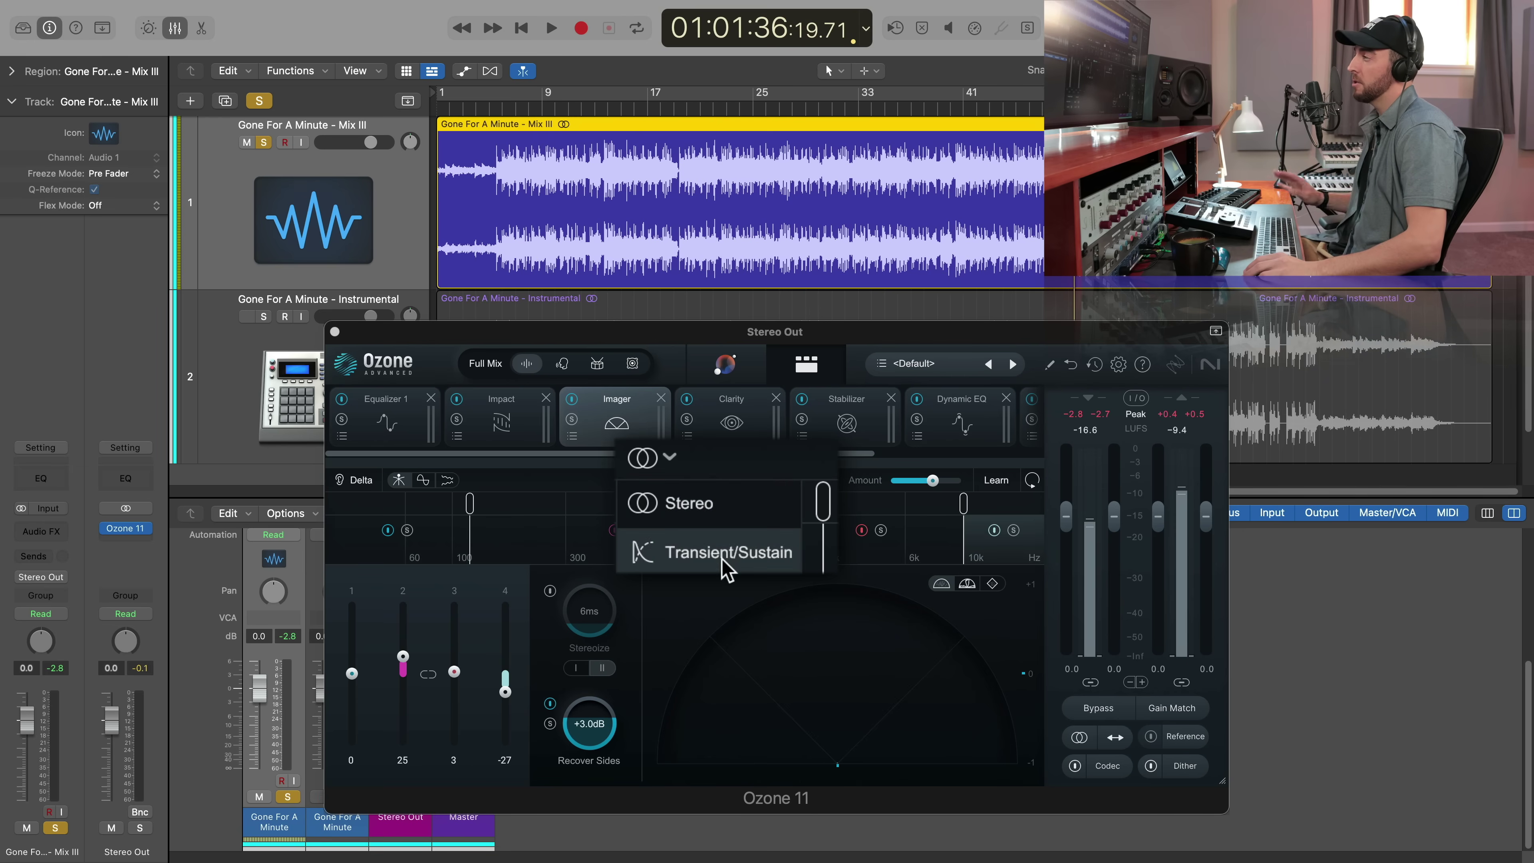
Switch Equalizer 1 to Transient/Sustain processing, view its Sustain curve and return to the Transient curve
left_click(393, 417)
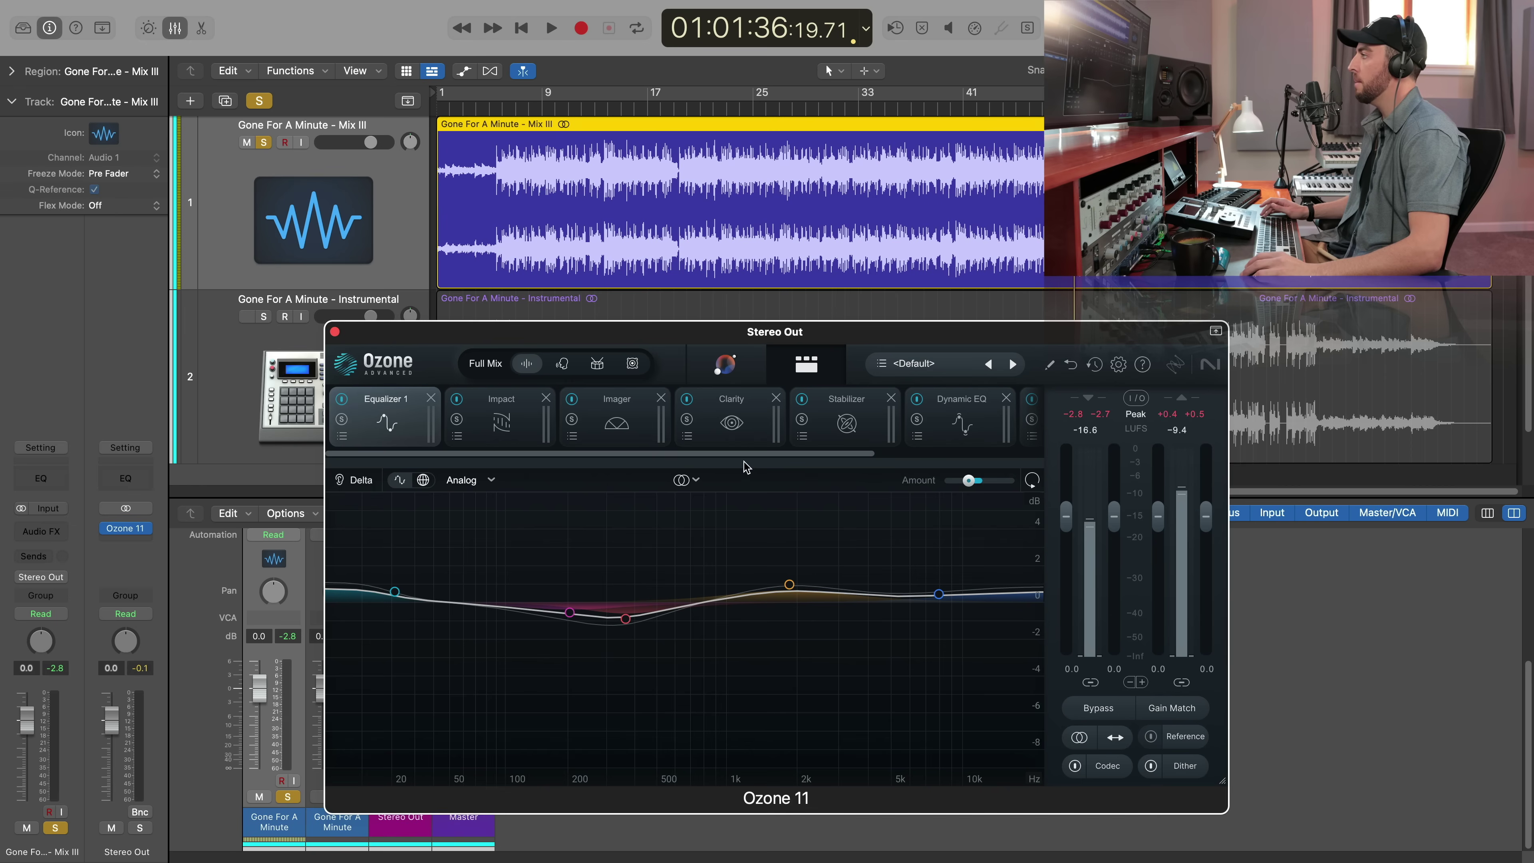
left_click(697, 480)
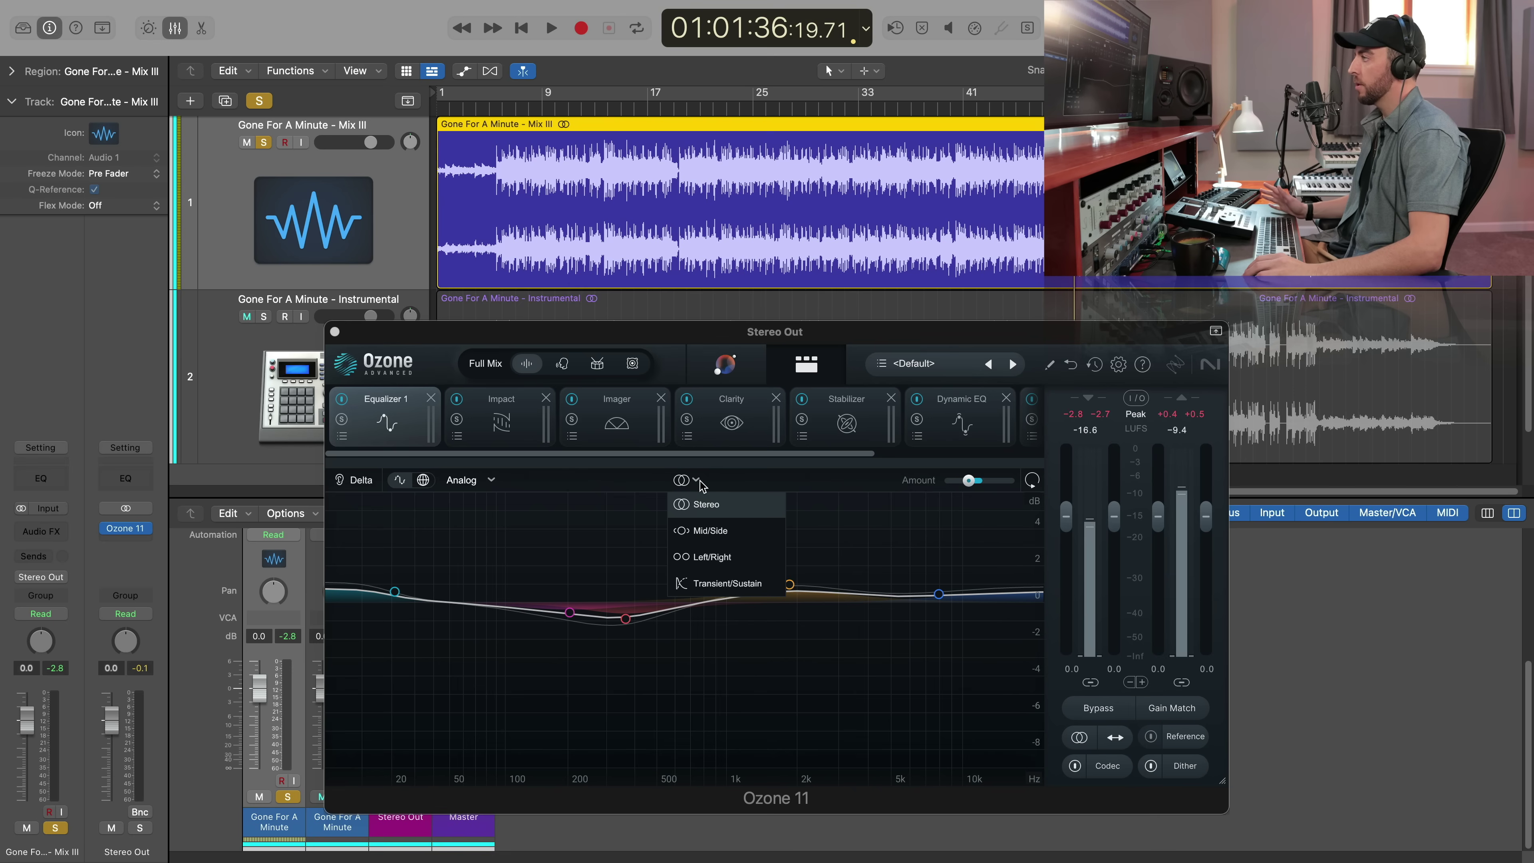
left_click(727, 584)
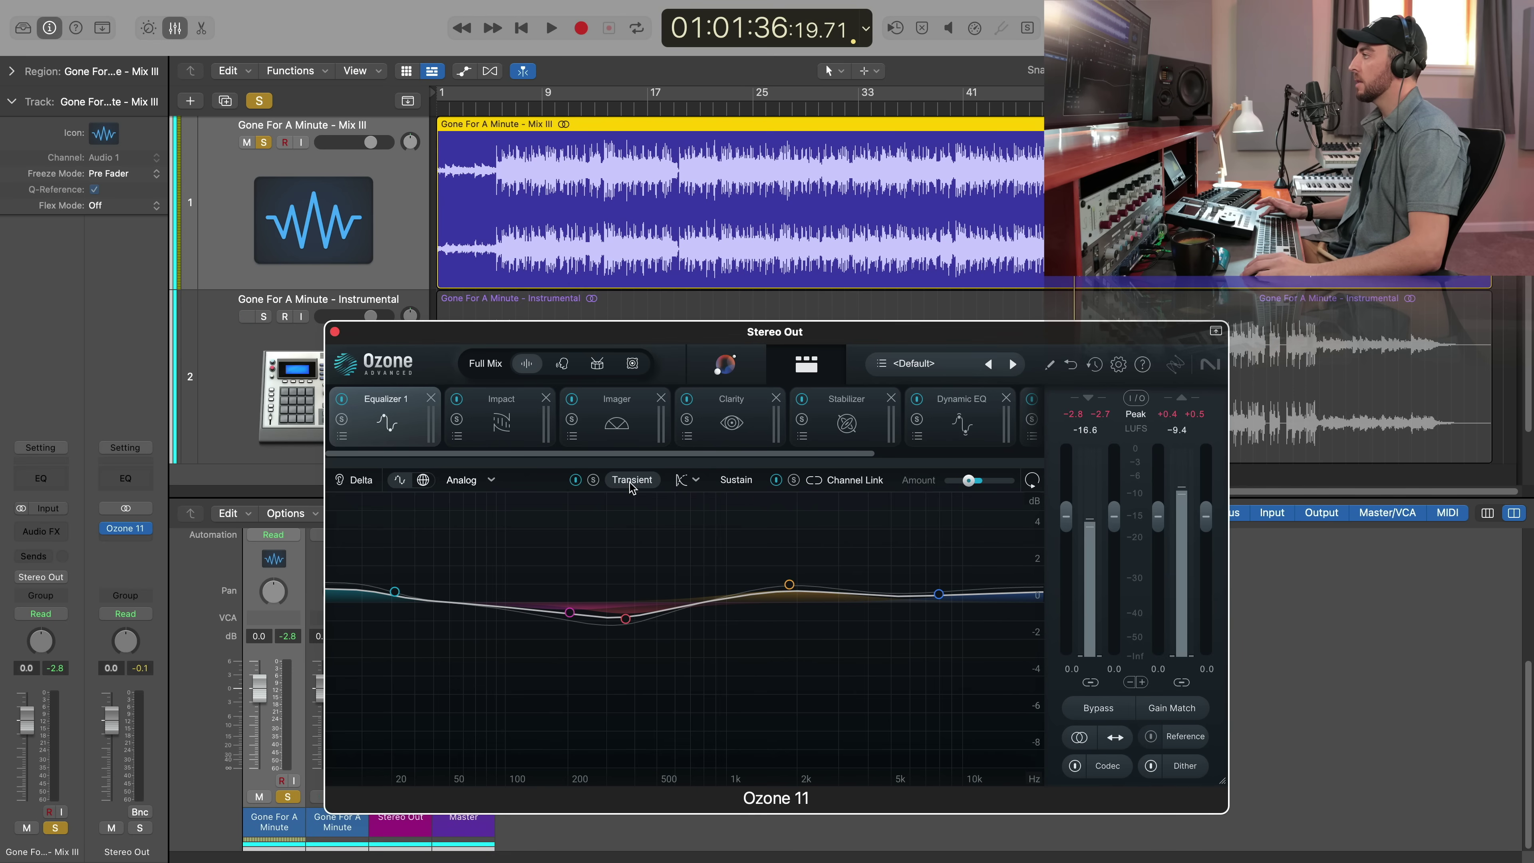
left_click(736, 481)
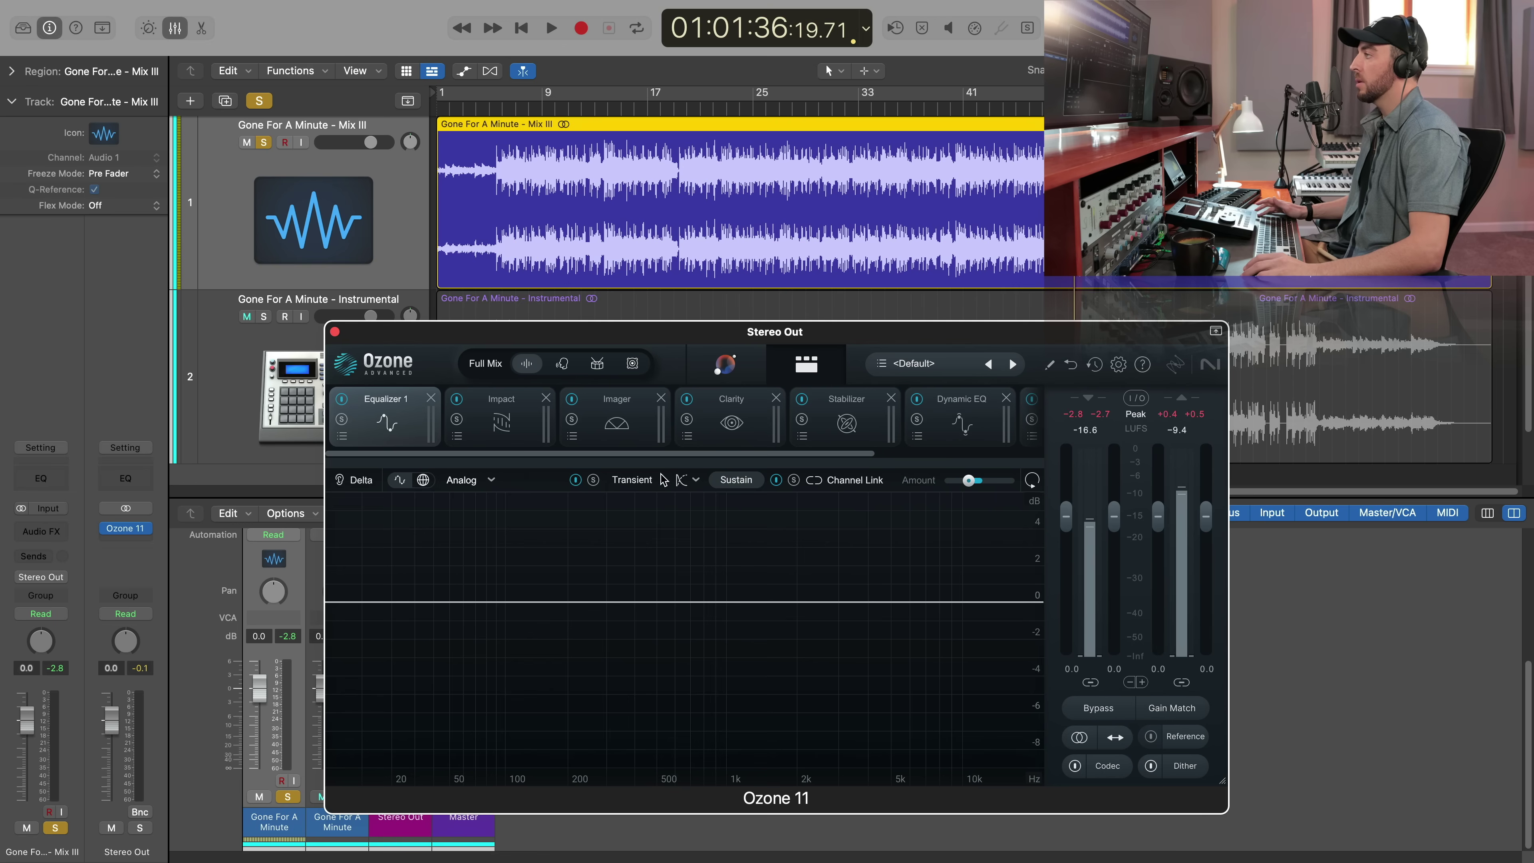
left_click(625, 483)
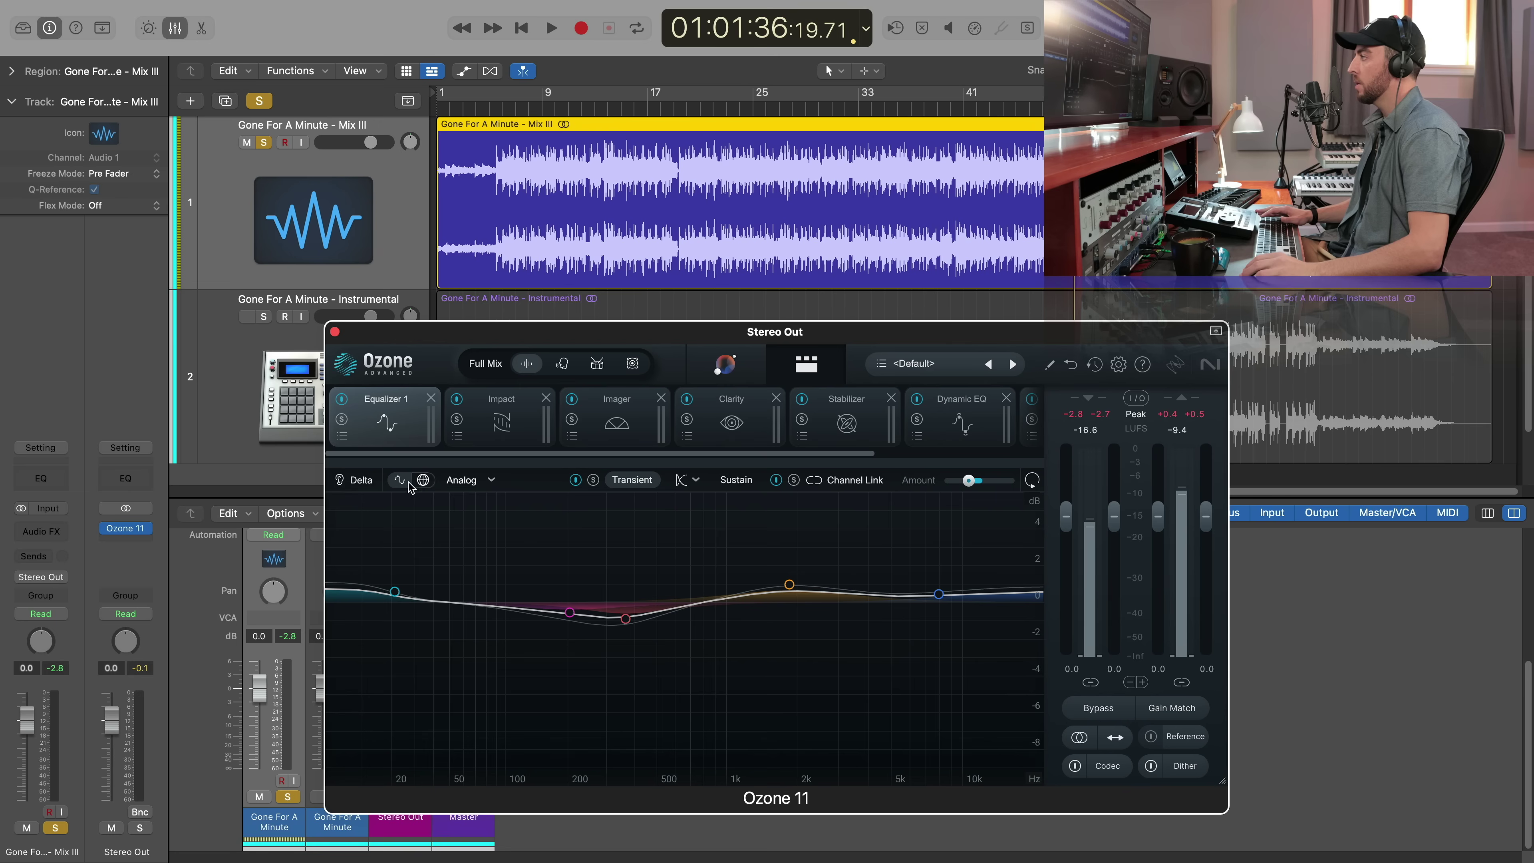
Turn on Delta for Equalizer 1 and play the mix from around 01:01:21 with cycling off
left_click(362, 479)
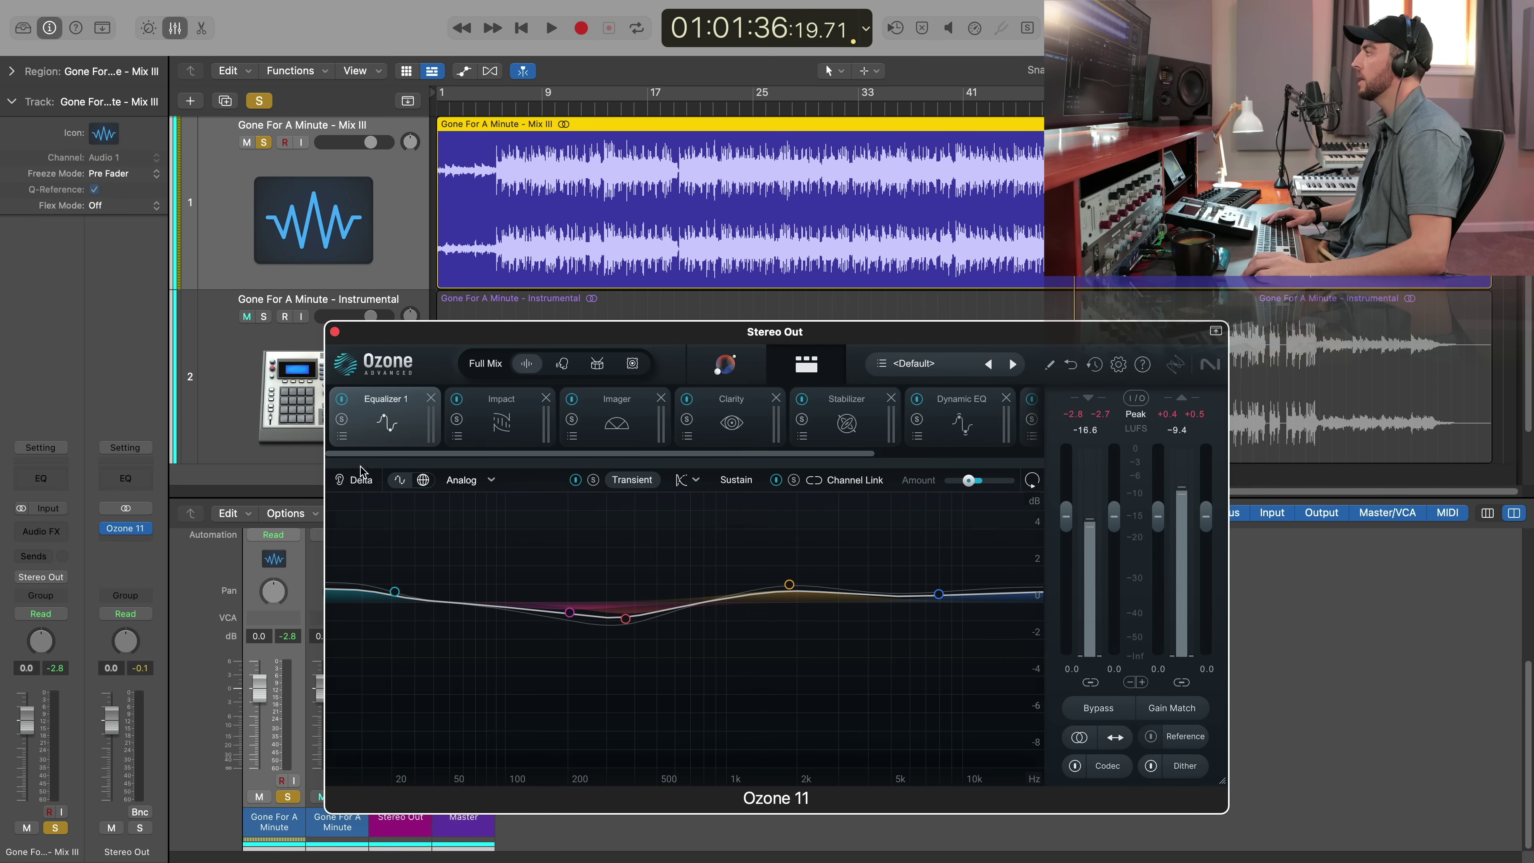
key("c")
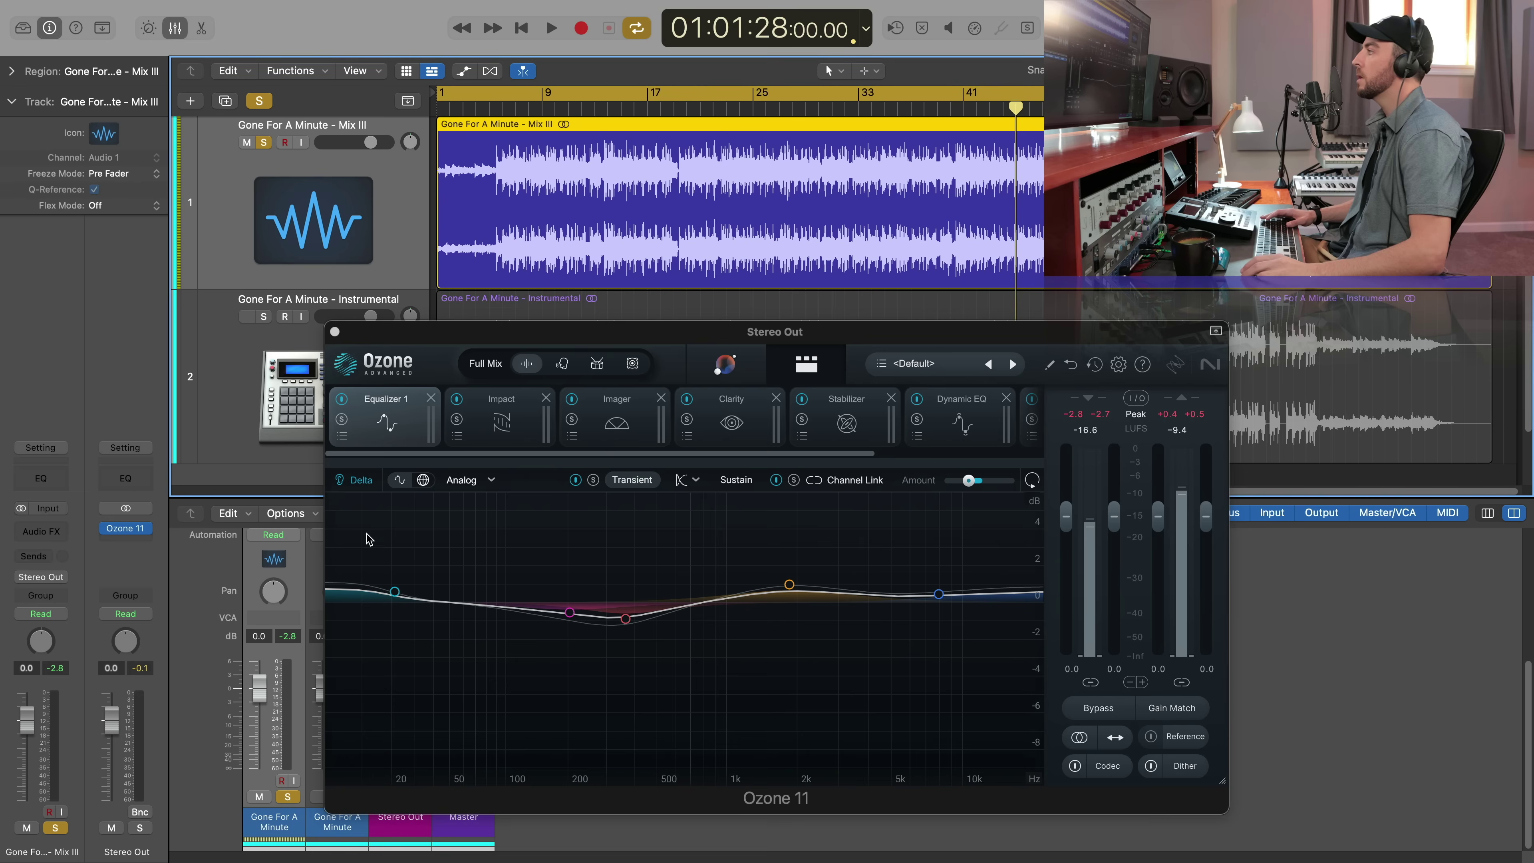
key("c")
key("space")
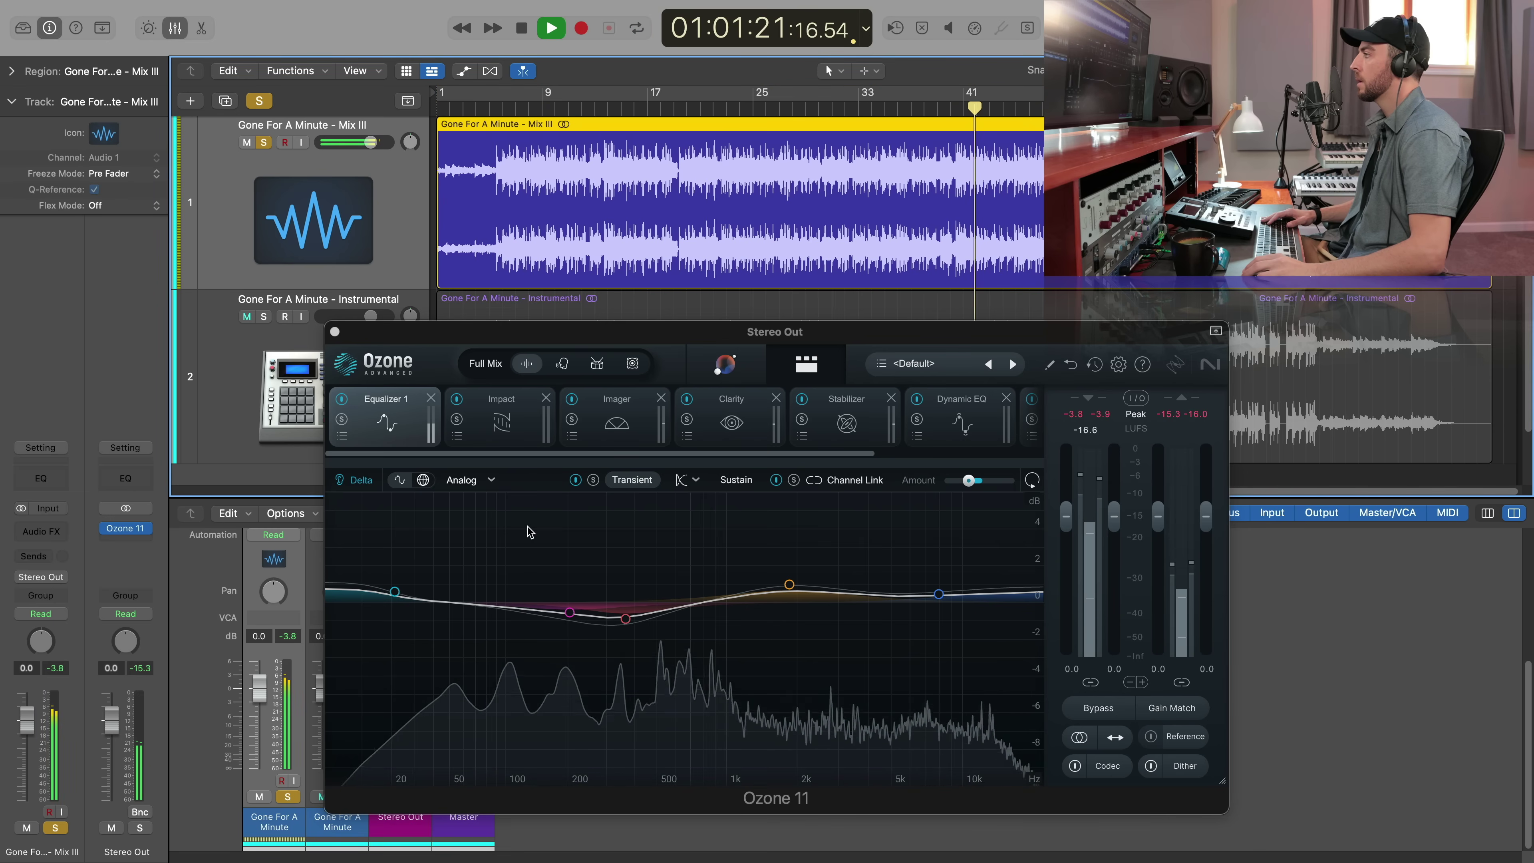
In Equalizer 1, move the Transient low shelf to about 62 Hz and raise a Sustain low shelf to 0.7 dB at about 82 Hz
left_click_drag(394, 590, 470, 590)
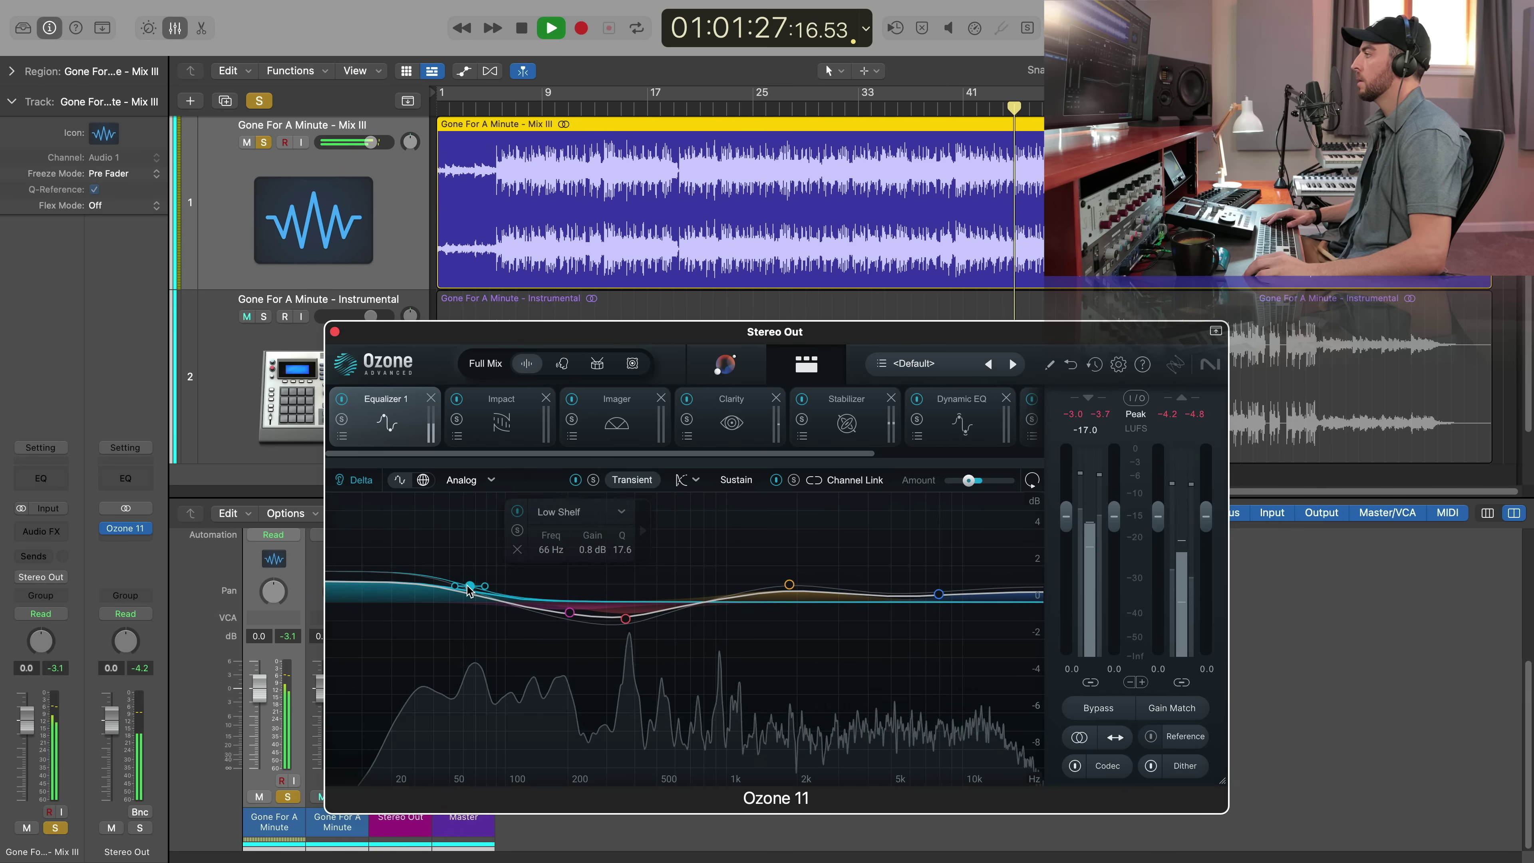
left_click(733, 482)
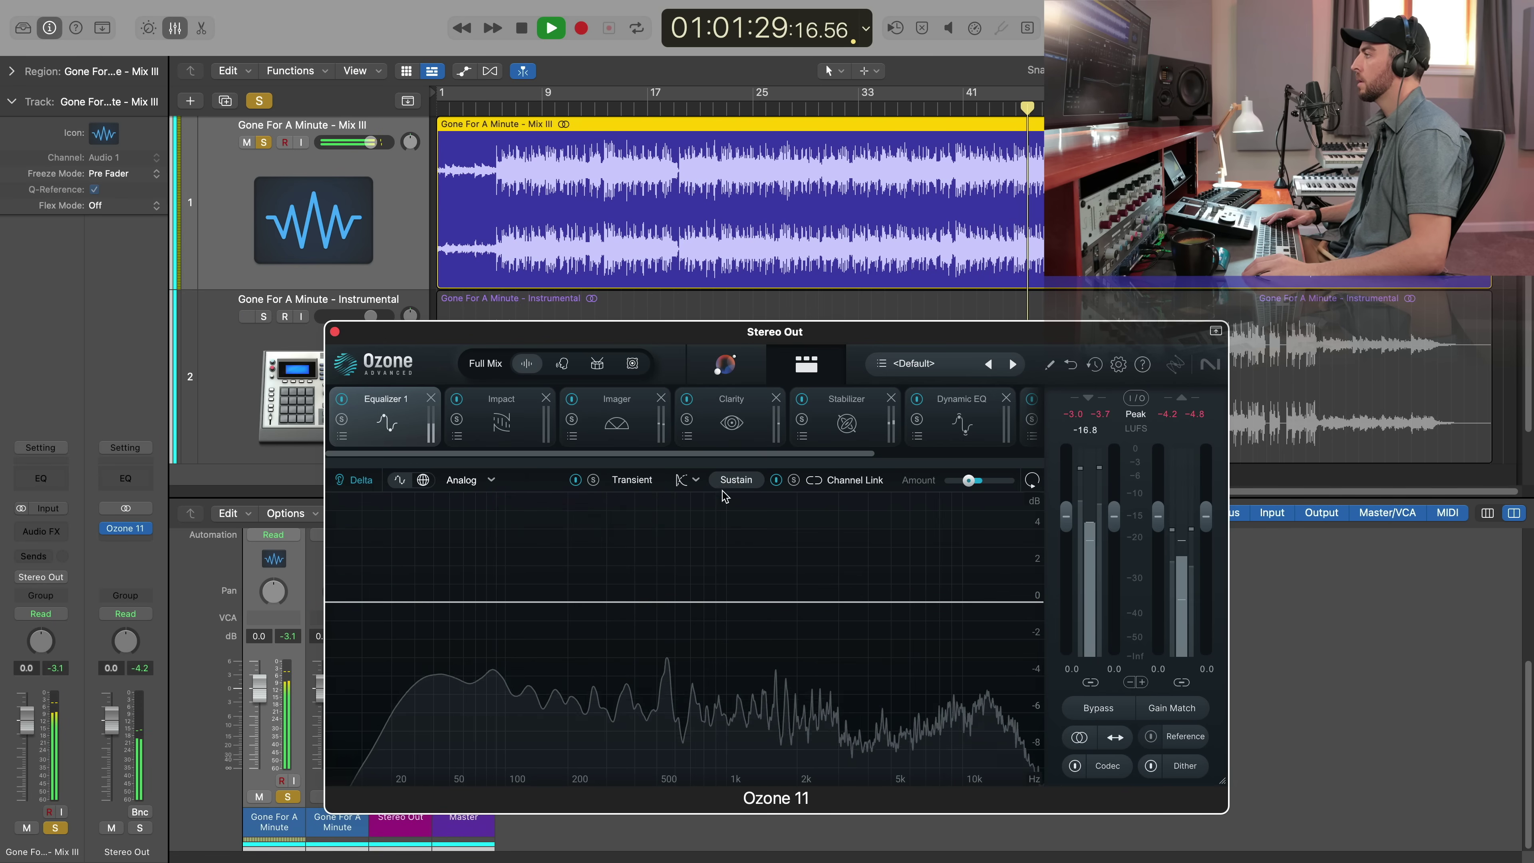
left_click_drag(447, 601, 488, 588)
key("space")
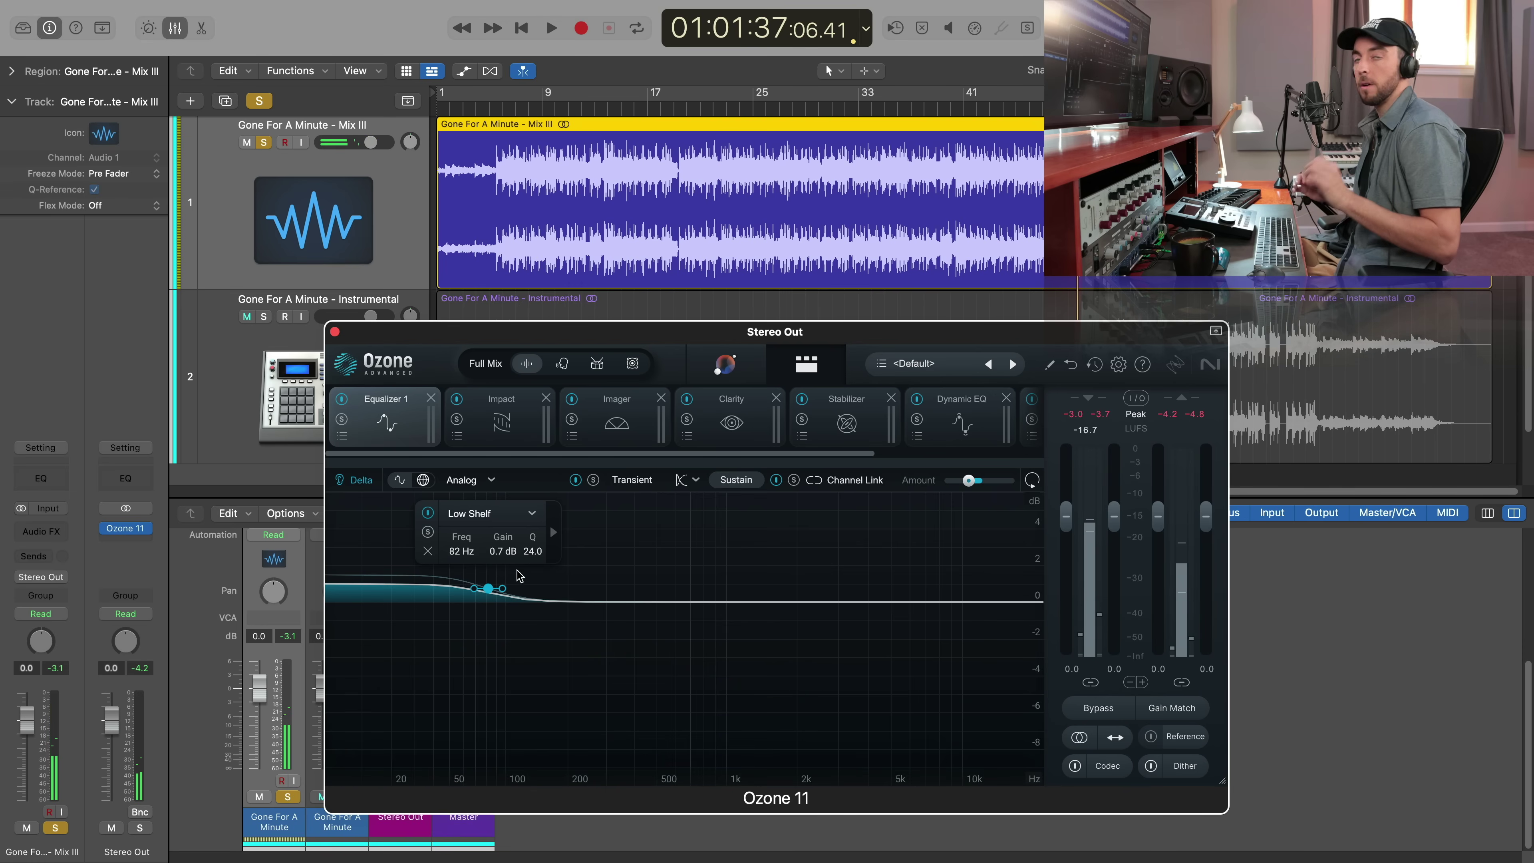
Compare Equalizer 1's Transient and Sustain curves, ending on the Transient curve
left_click(655, 484)
left_click(736, 480)
left_click(632, 480)
left_click(736, 480)
left_click(629, 480)
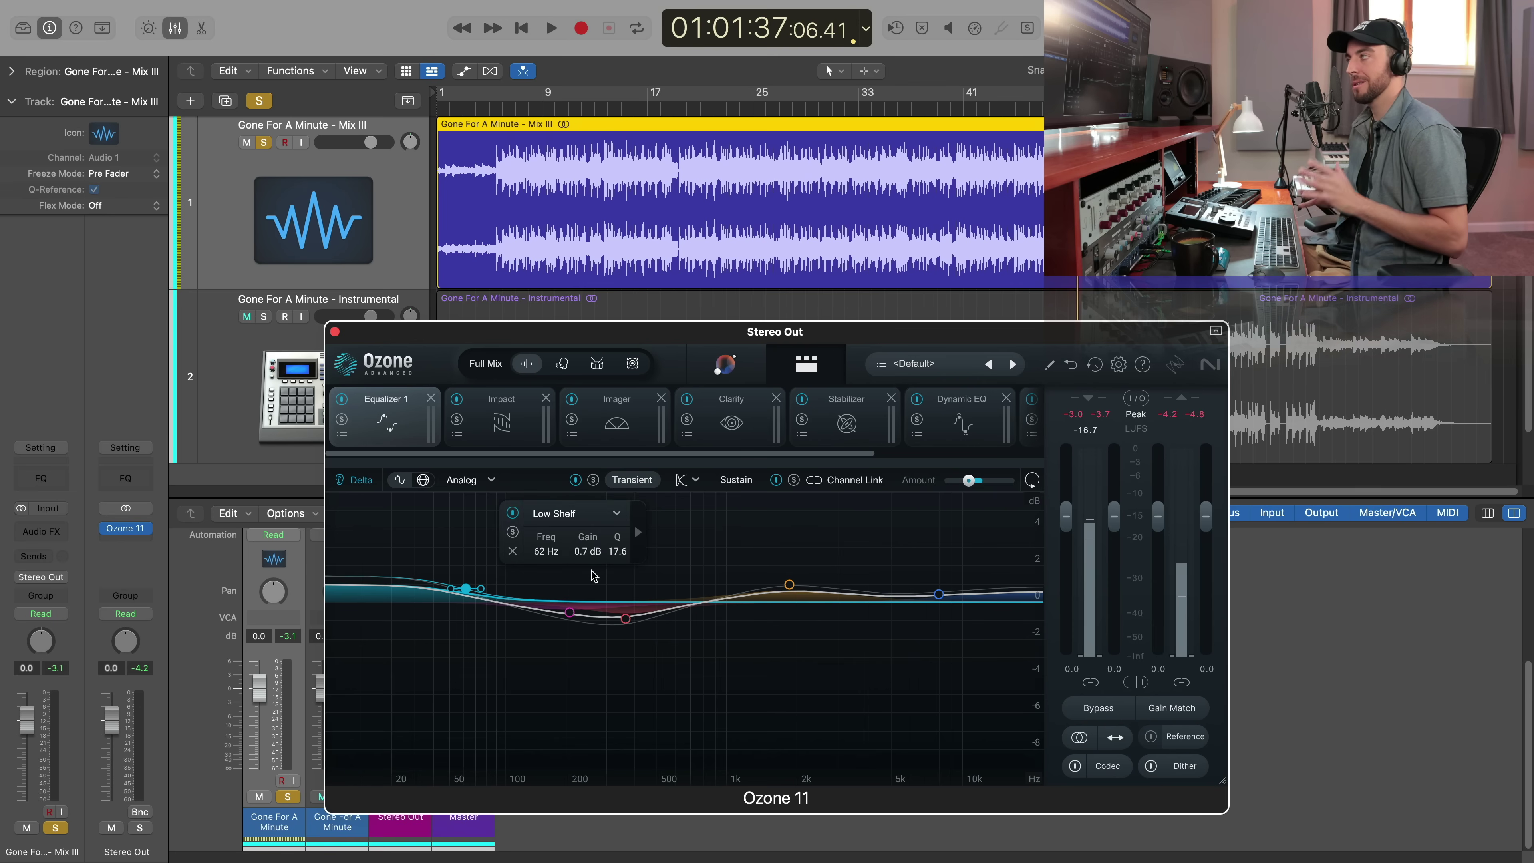
Open the Imager, play the mix with Delta on and try Transient widths, narrowing bands 1 to 3 to -100
left_click(616, 417)
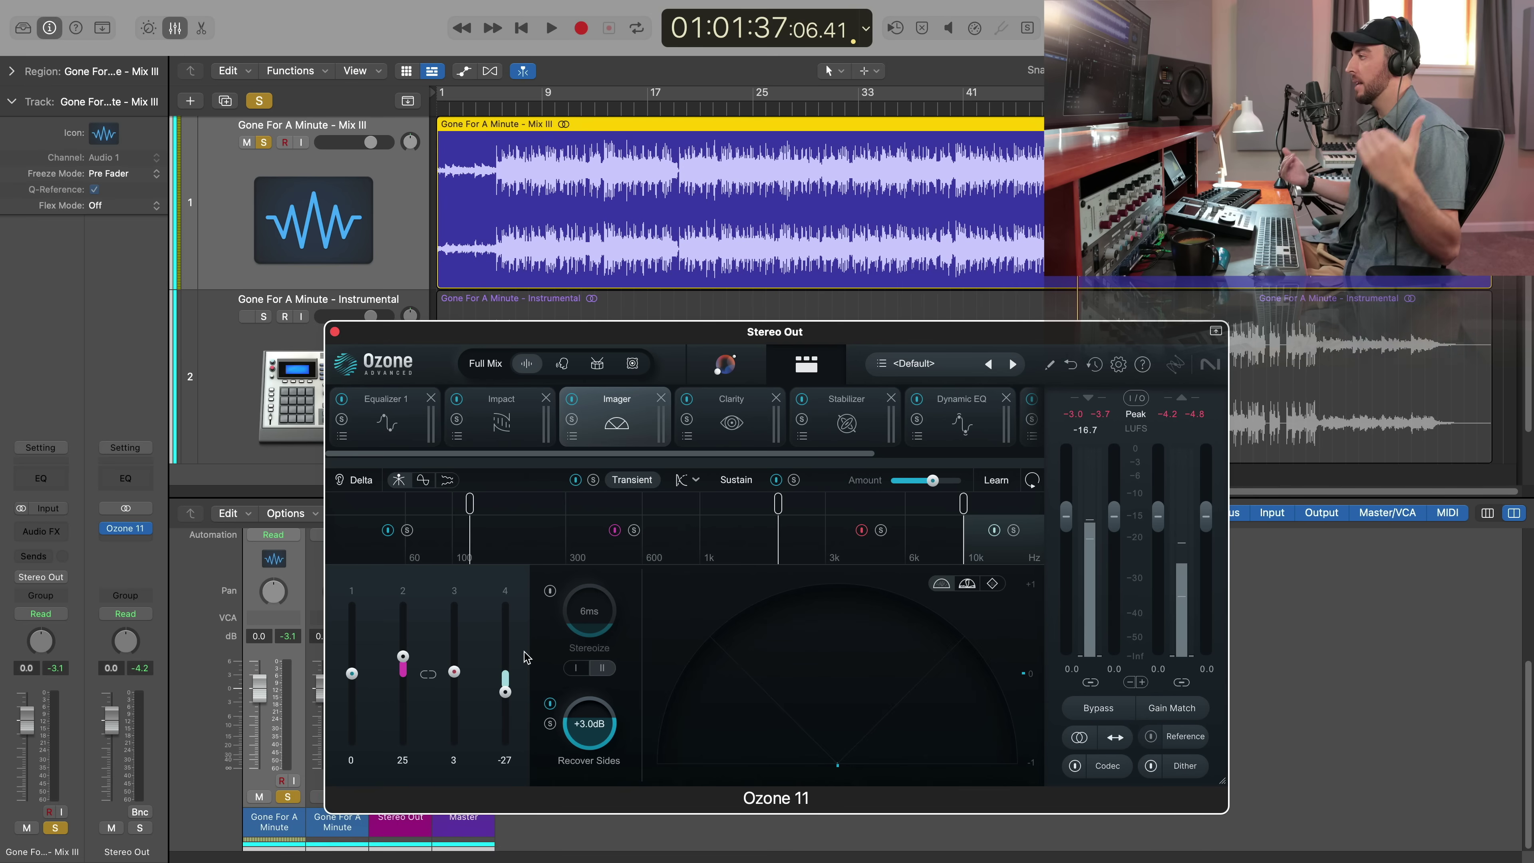
key("space")
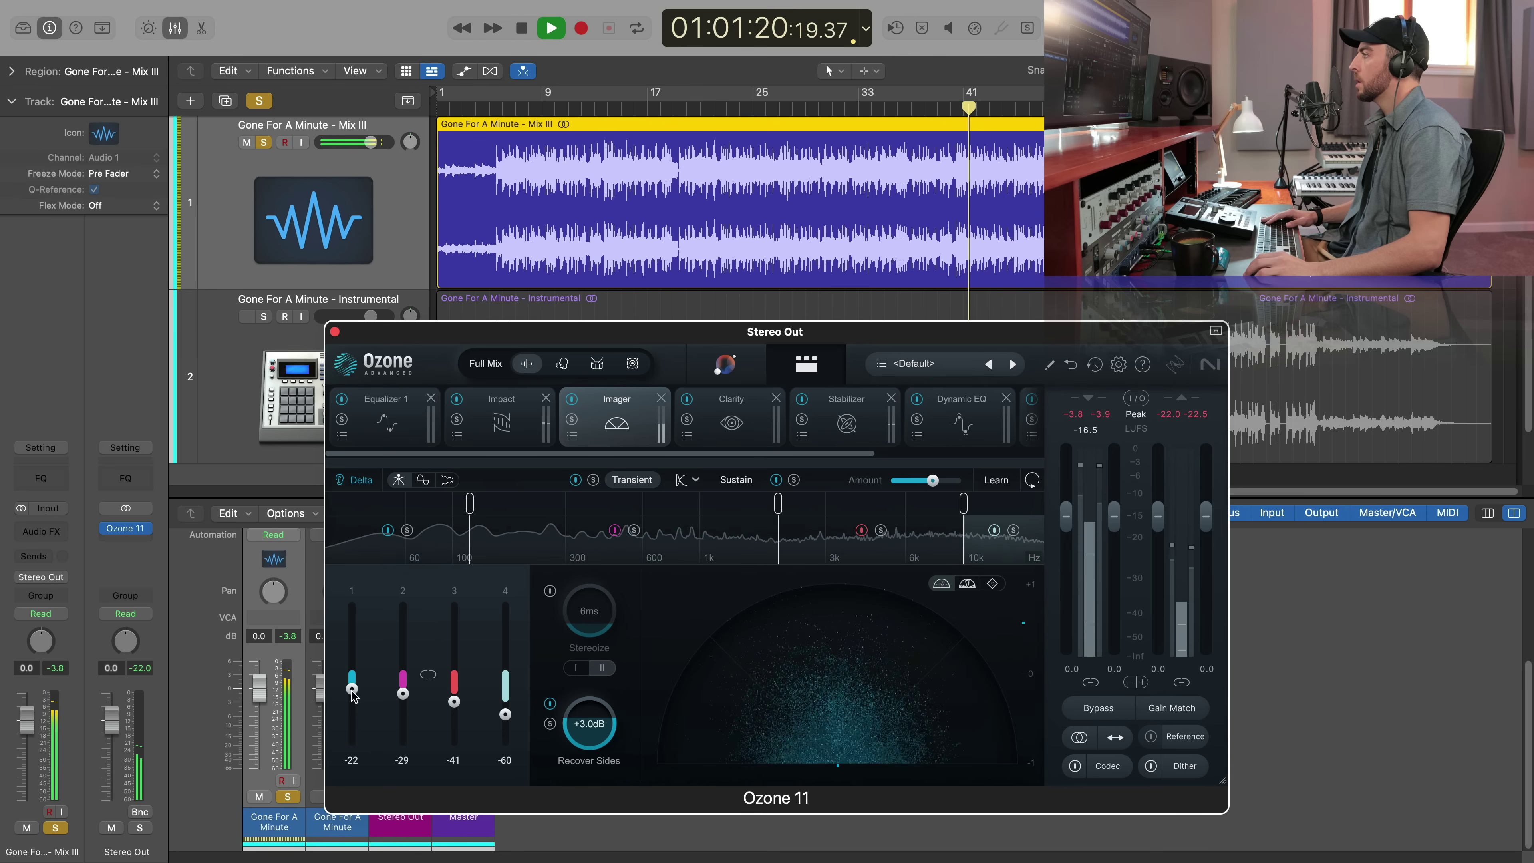
left_click_drag(351, 689, 348, 644)
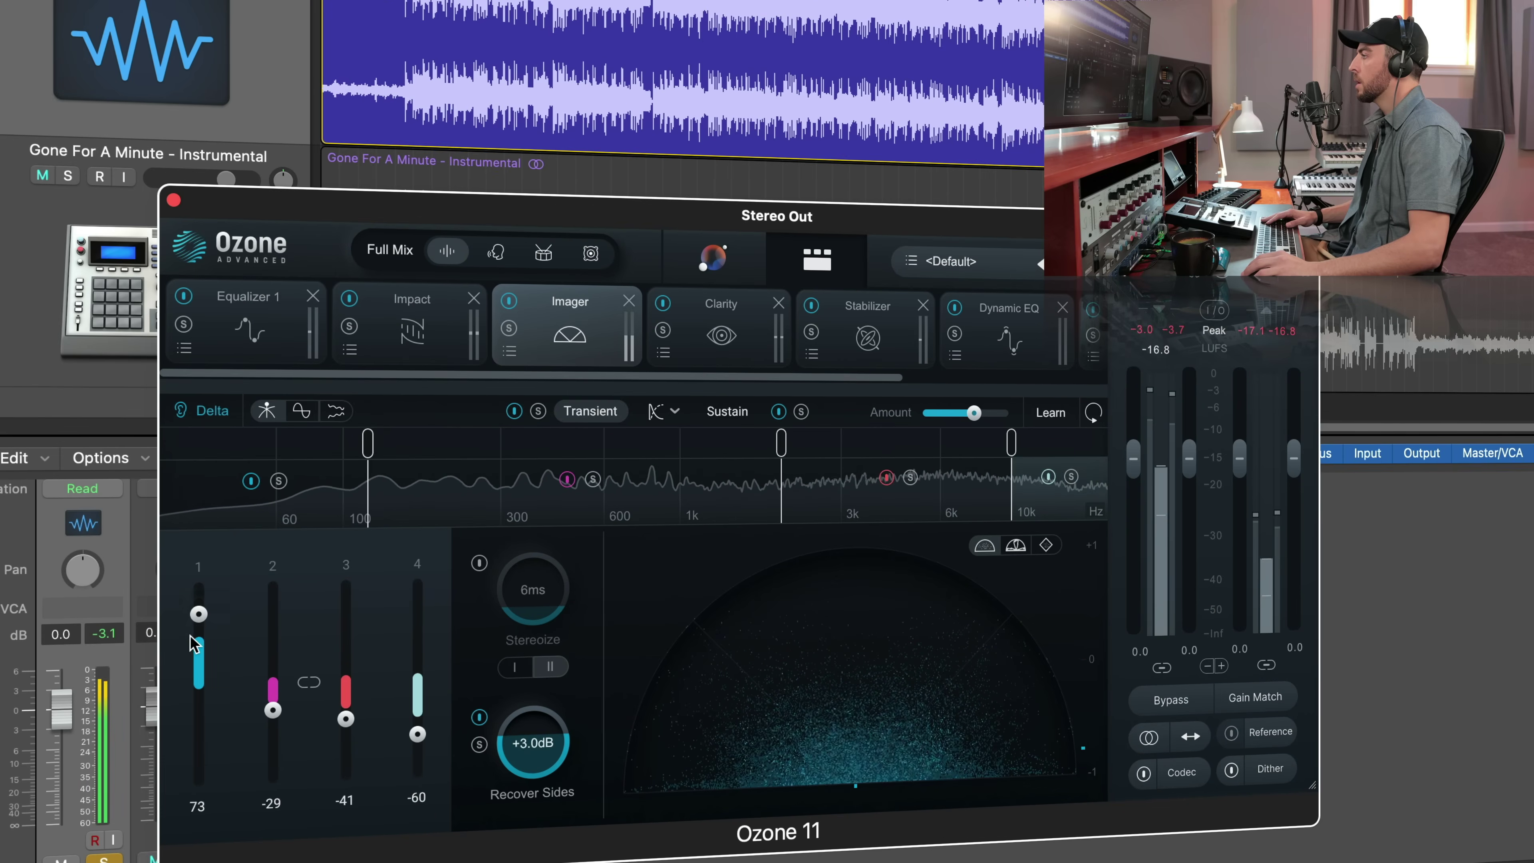
left_click_drag(194, 644, 199, 779)
left_click_drag(272, 709, 272, 777)
left_click_drag(346, 719, 345, 774)
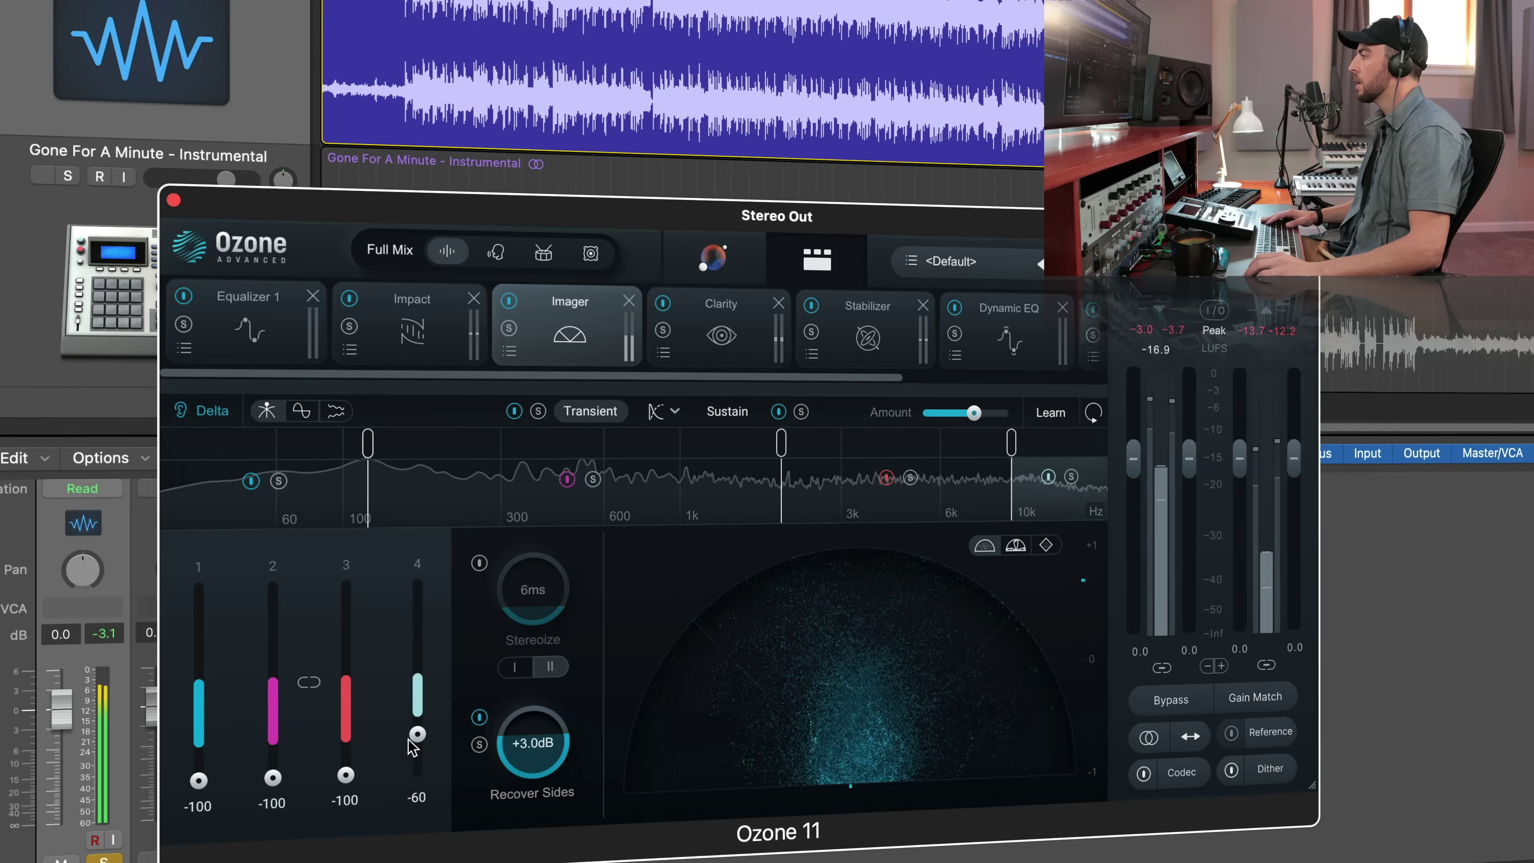
left_click_drag(417, 734, 346, 737)
left_click_drag(273, 778, 199, 743)
Reset the Imager's Sustain widths to 0 on all four bands
left_click(727, 411)
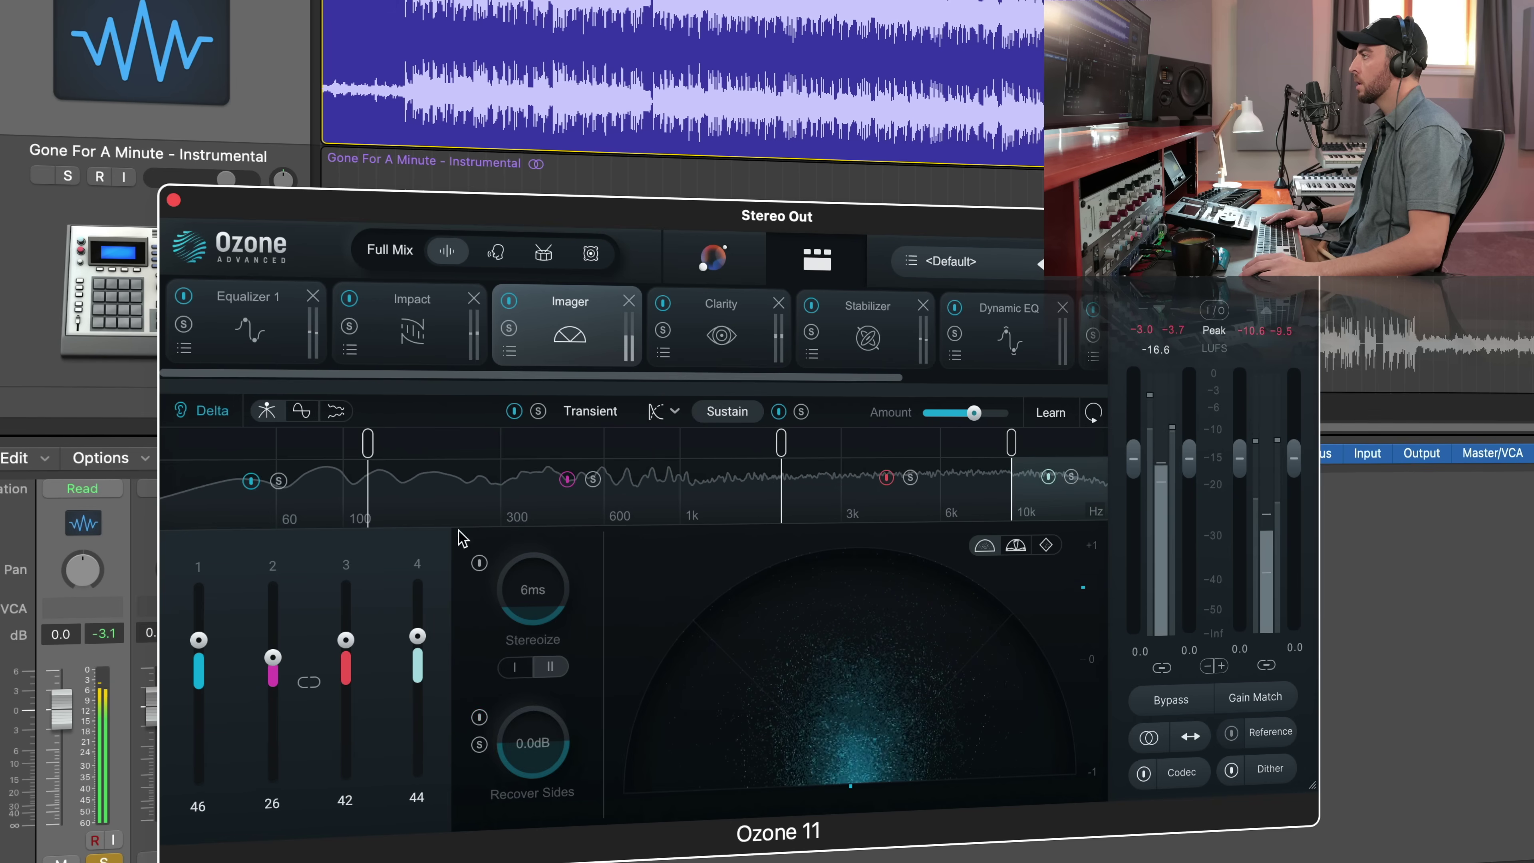
left_click(200, 640, "alt")
left_click(272, 658, "alt")
left_click(346, 641, "alt")
left_click(417, 635, "alt")
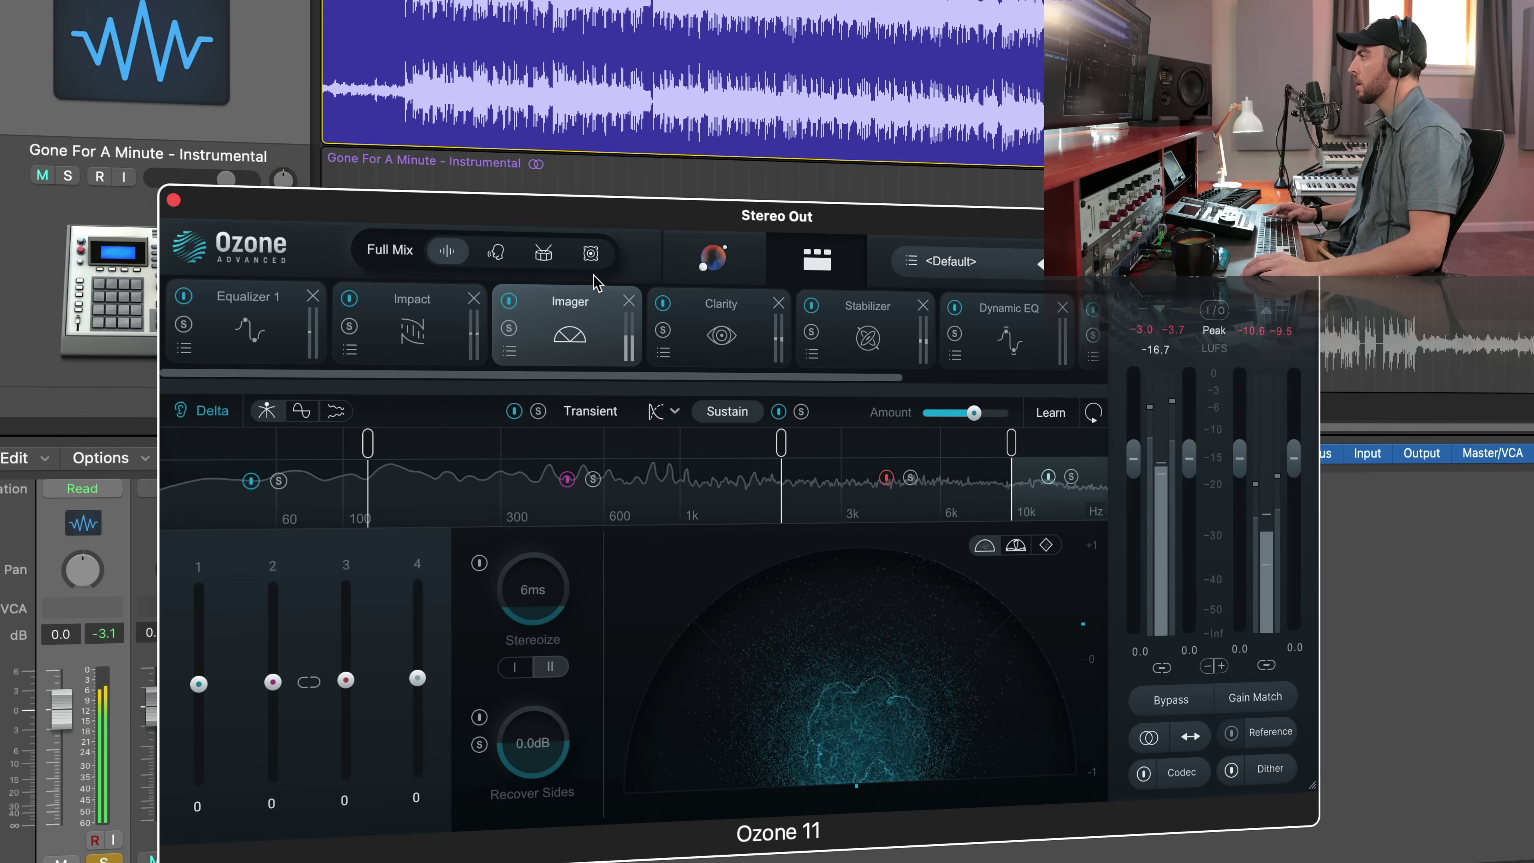
Set the Imager's Transient widths to -100 on all four bands
left_click(591, 411)
left_click_drag(198, 749, 199, 785)
left_click_drag(273, 737, 273, 783)
left_click_drag(345, 738, 353, 842)
left_click_drag(416, 749, 416, 784)
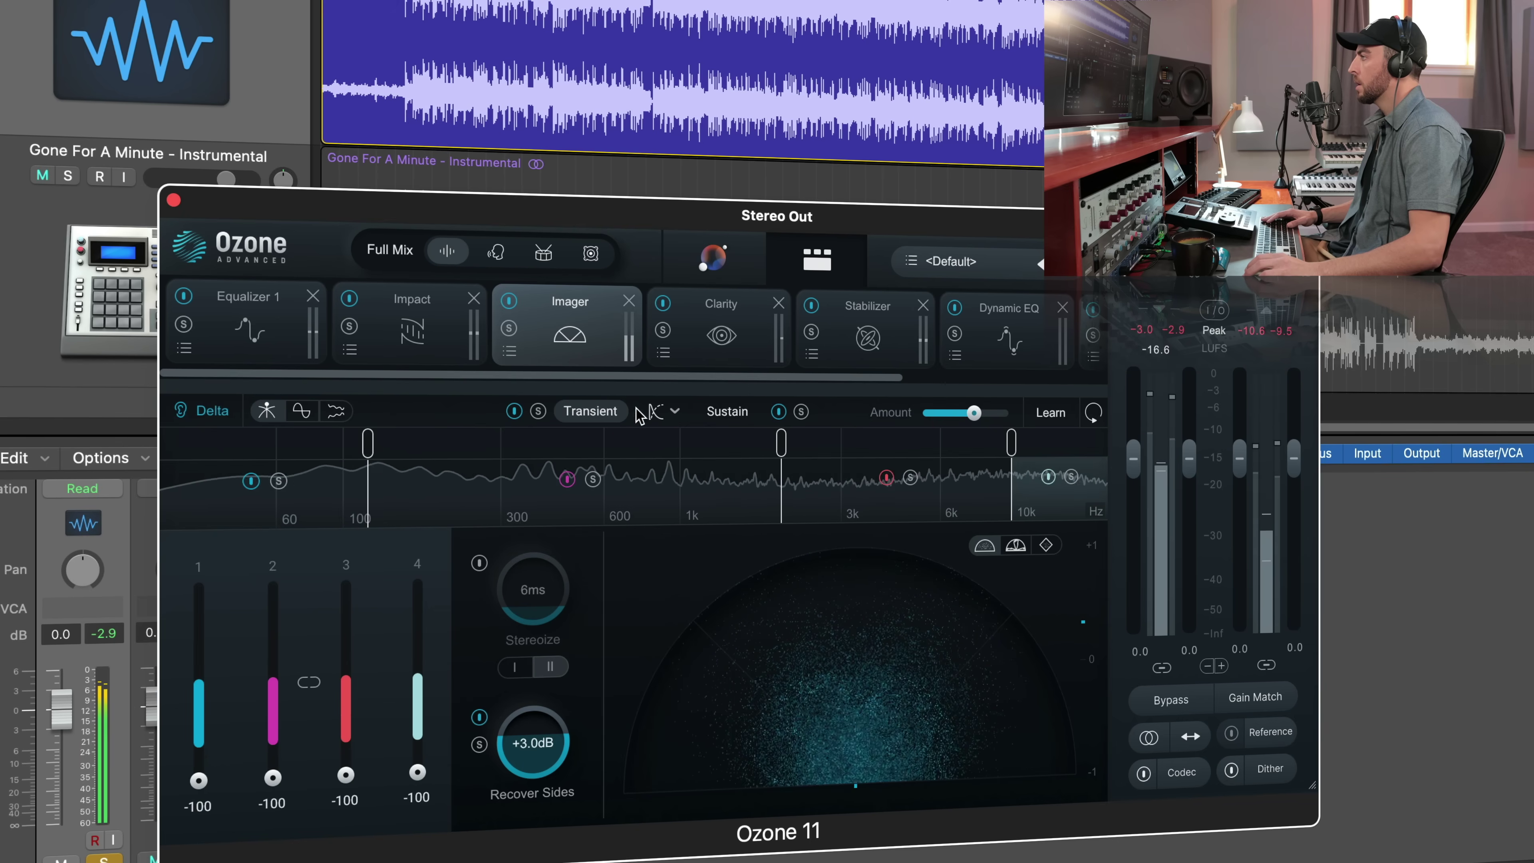
Widen the Imager's Sustain bands 2, 3 and 4 to about 54, 53 and 57
left_click(722, 412)
left_click_drag(204, 685, 273, 630)
left_click_drag(346, 681, 346, 630)
left_click_drag(418, 678, 418, 629)
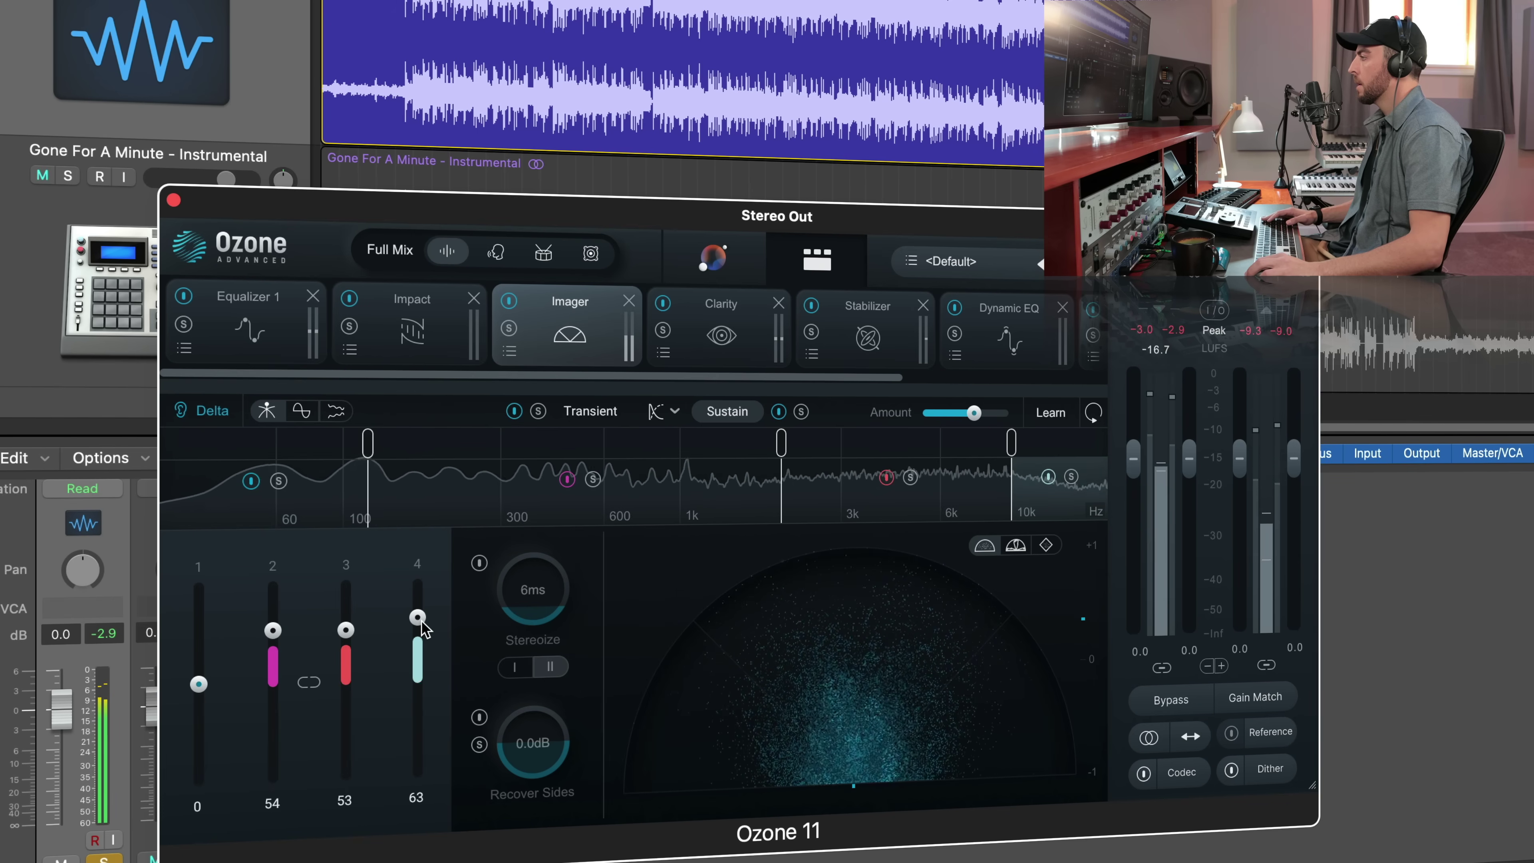
Turn off the Imager's Delta and compare the mix with the module bypassed and enabled, briefly rechecking the Delta signal
left_click(181, 411)
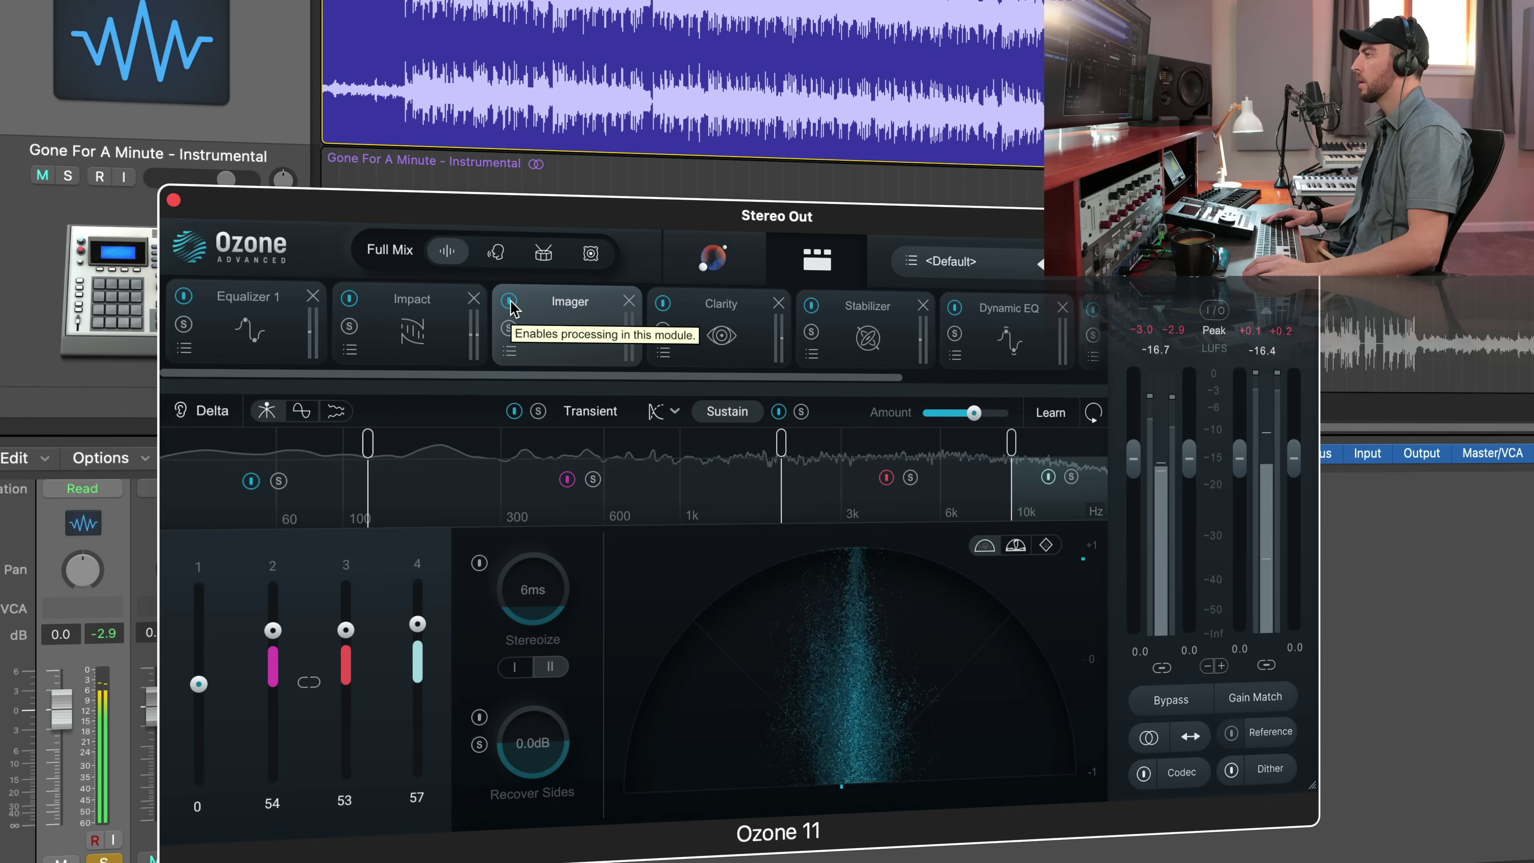
left_click(509, 302)
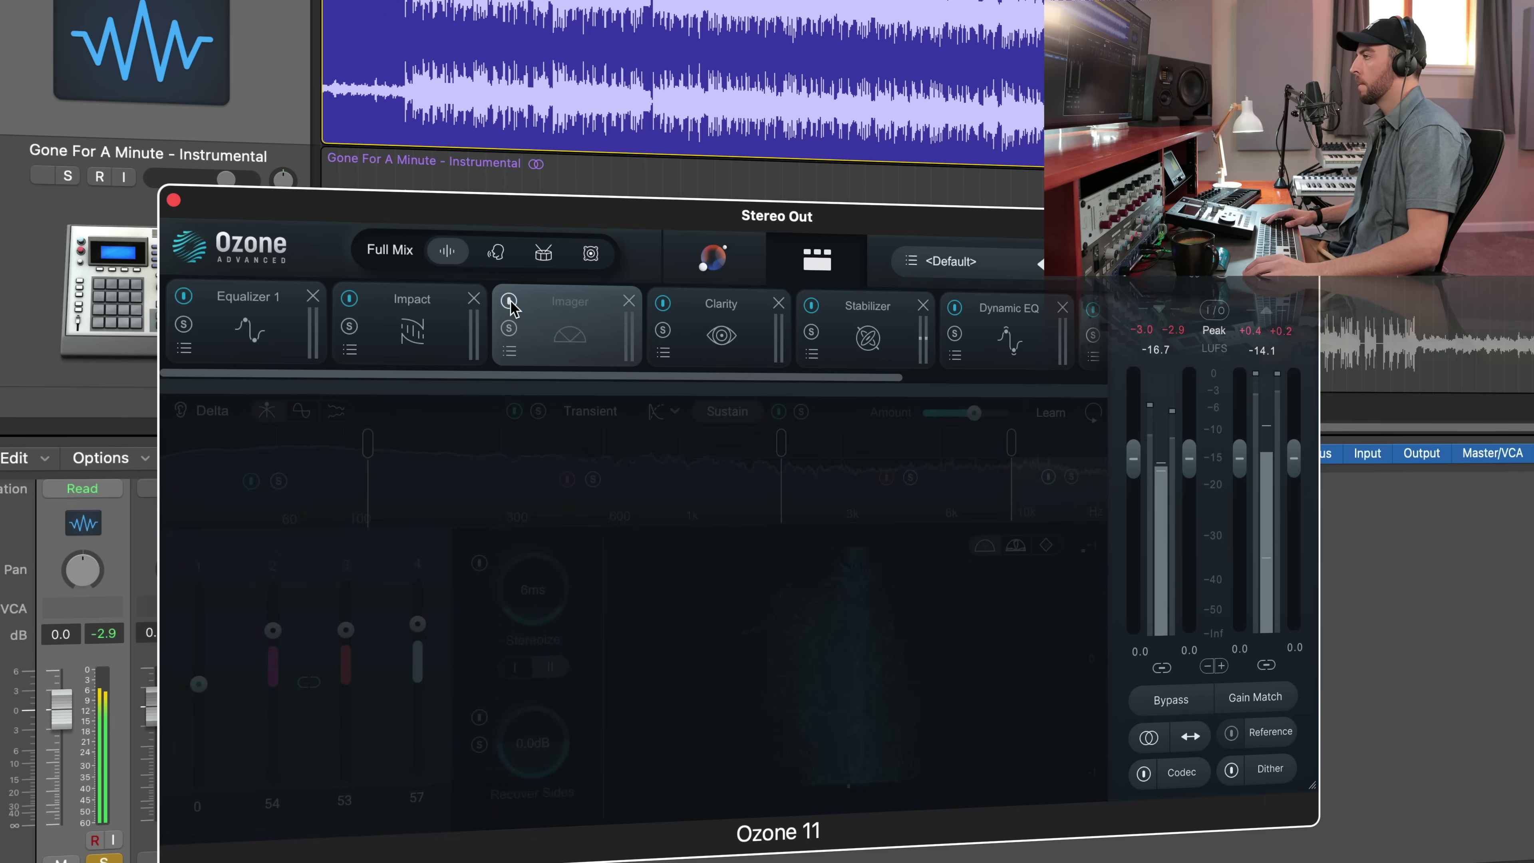
left_click(510, 302)
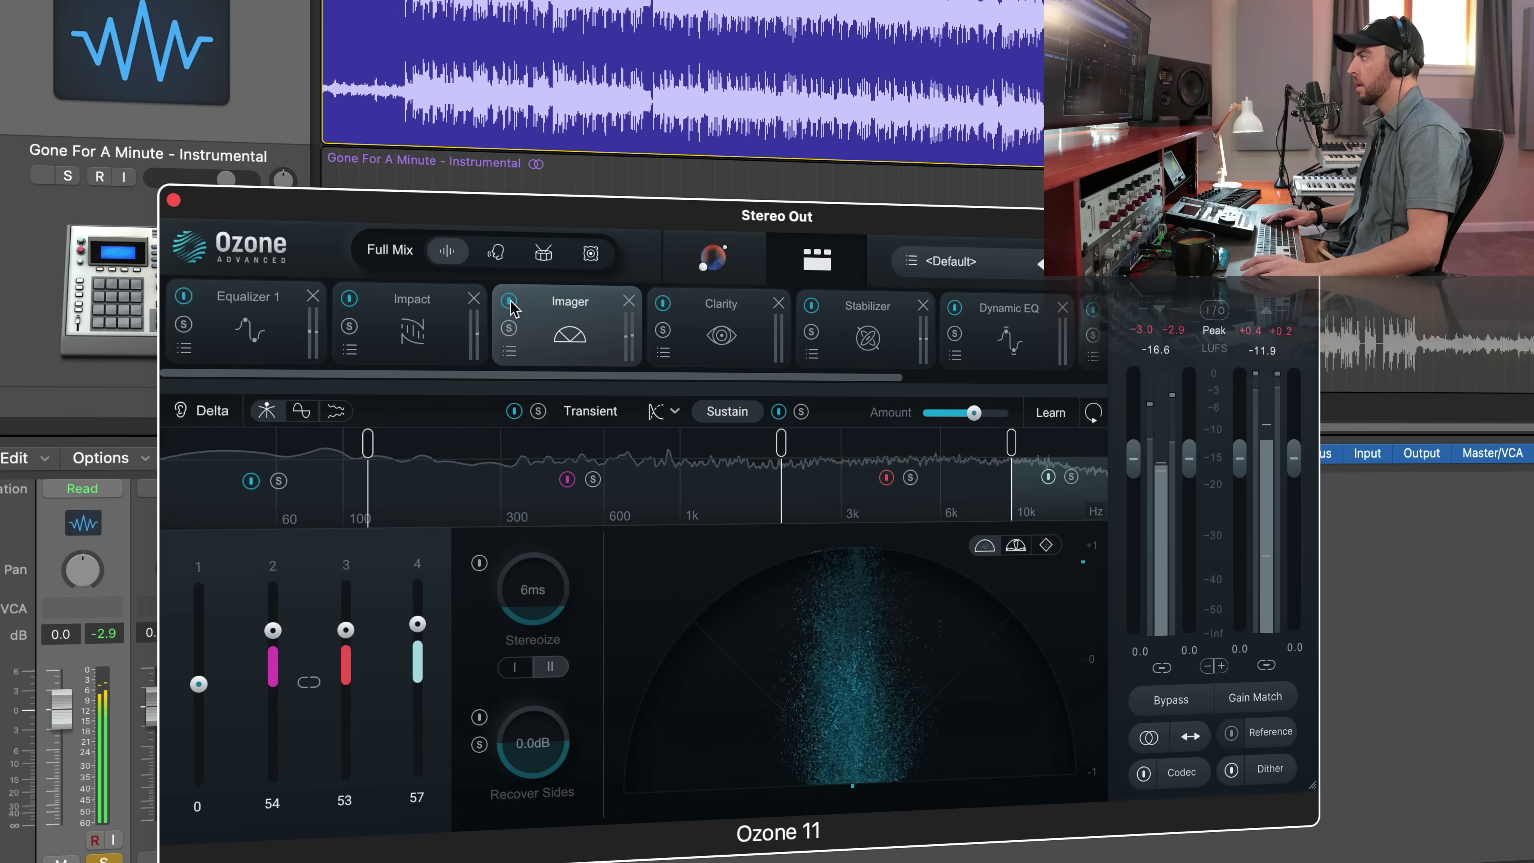
left_click(219, 413)
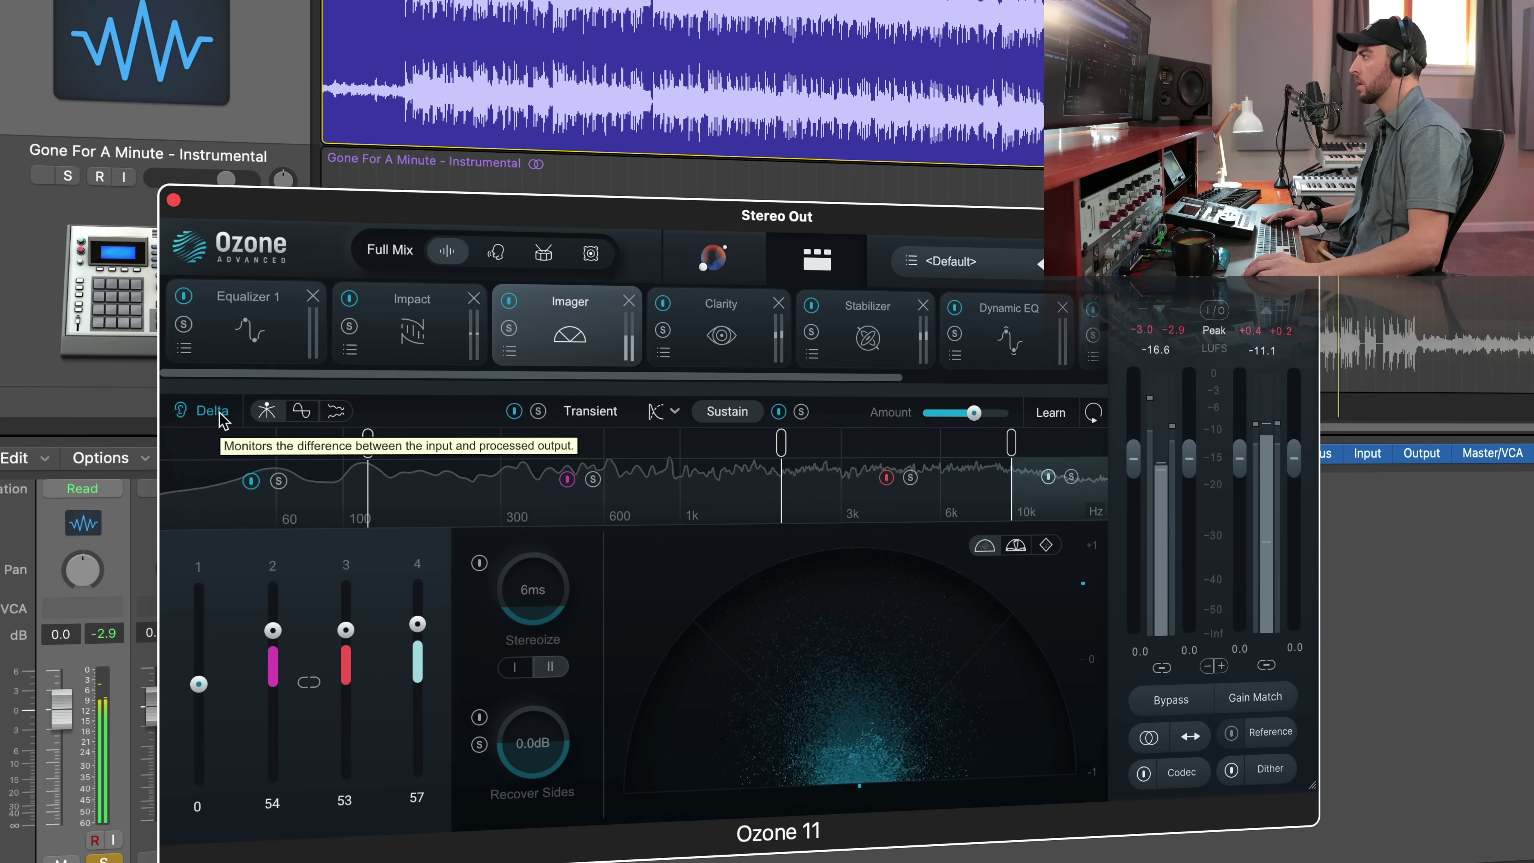
left_click(221, 416)
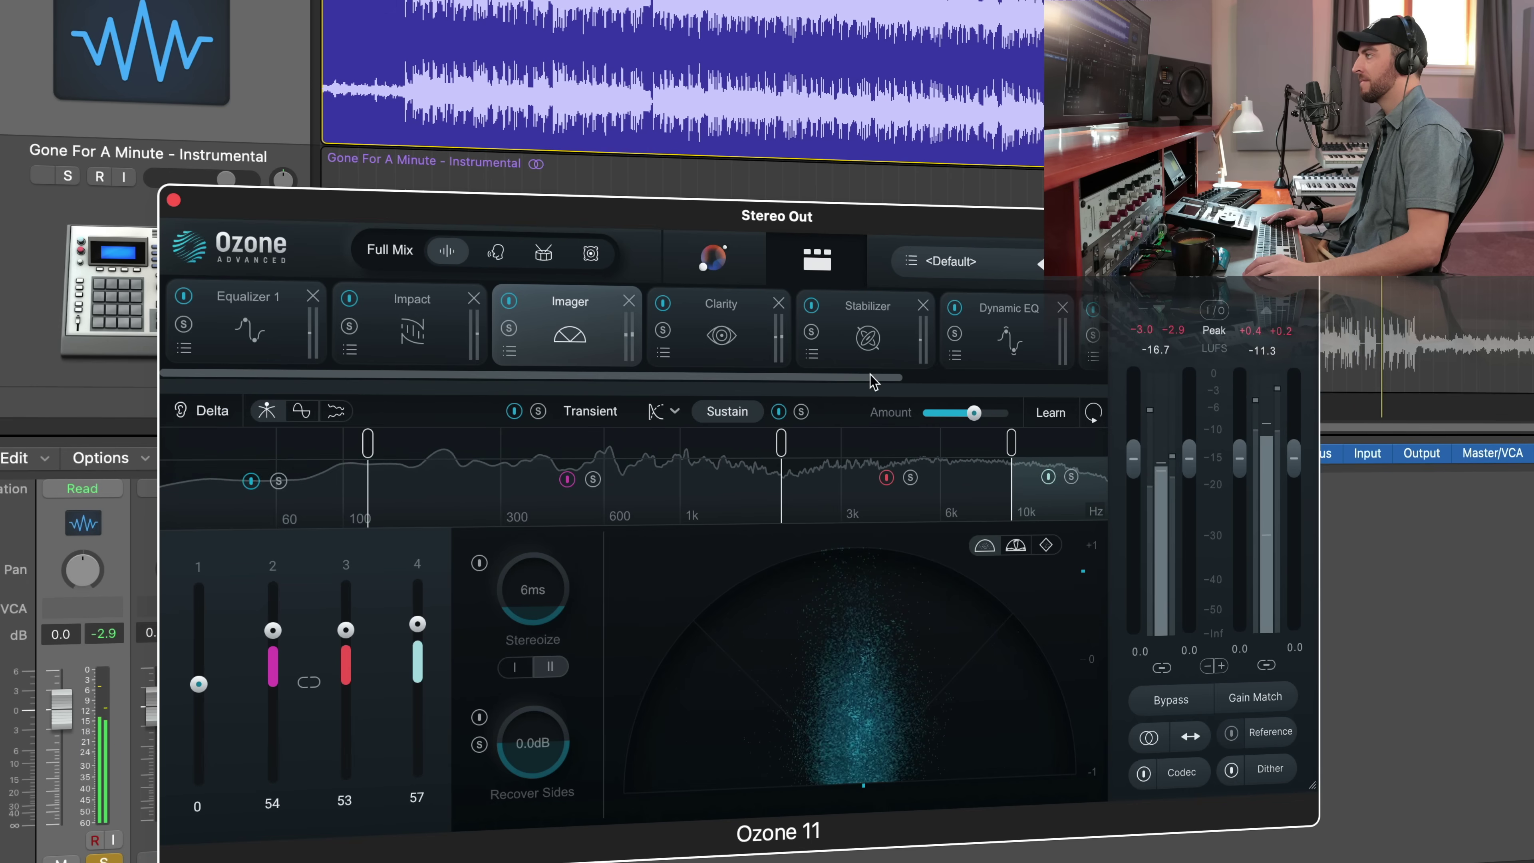
key("space")
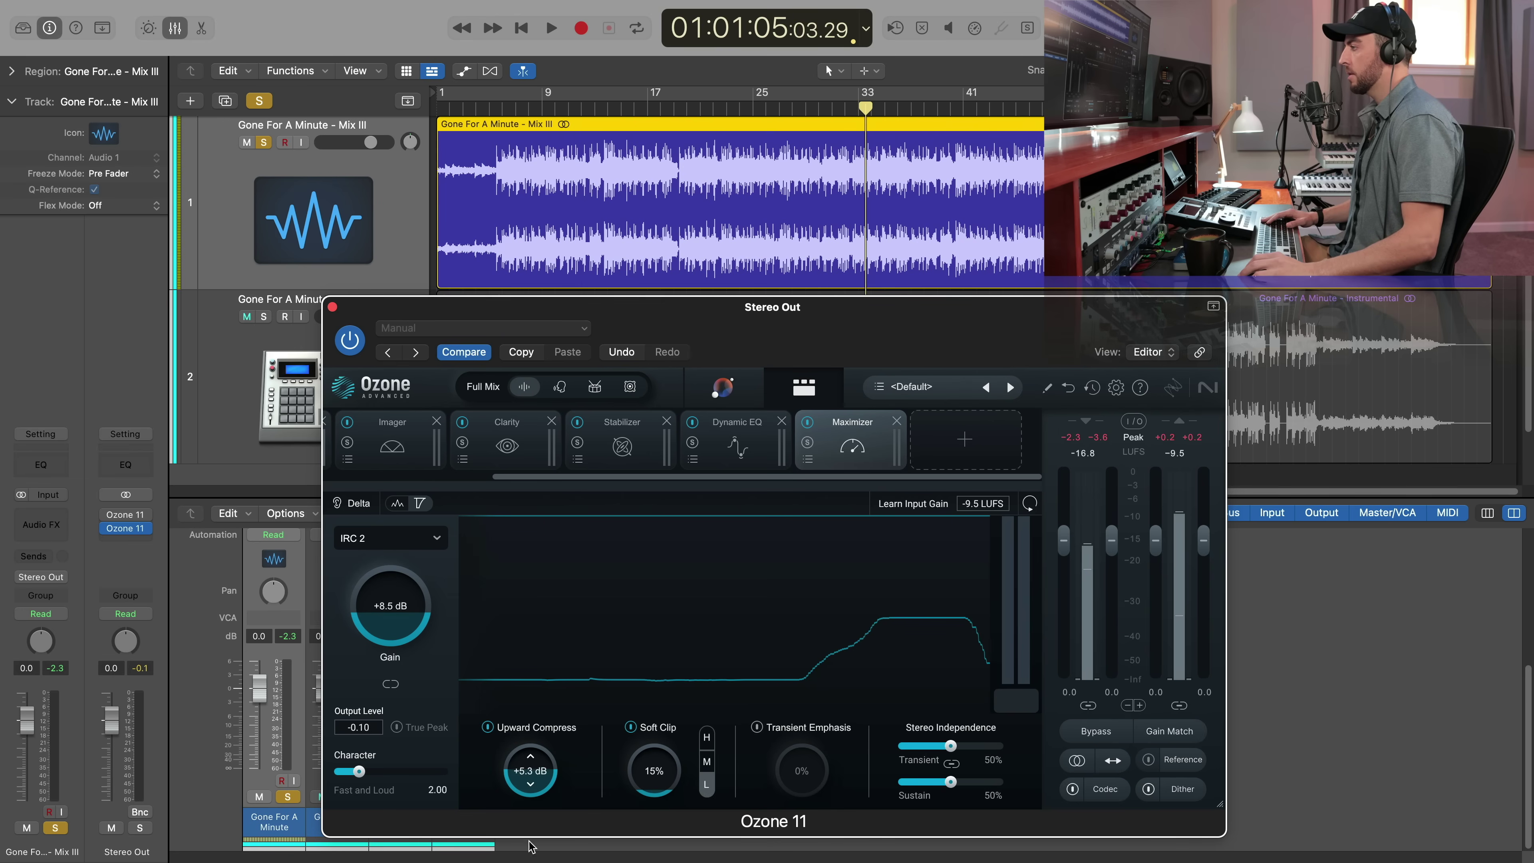
Audition the Maximizer's Upward Compress between 0 and +10.0 dB during playback and settle on about +5.2 dB
left_click_drag(530, 779, 538, 699)
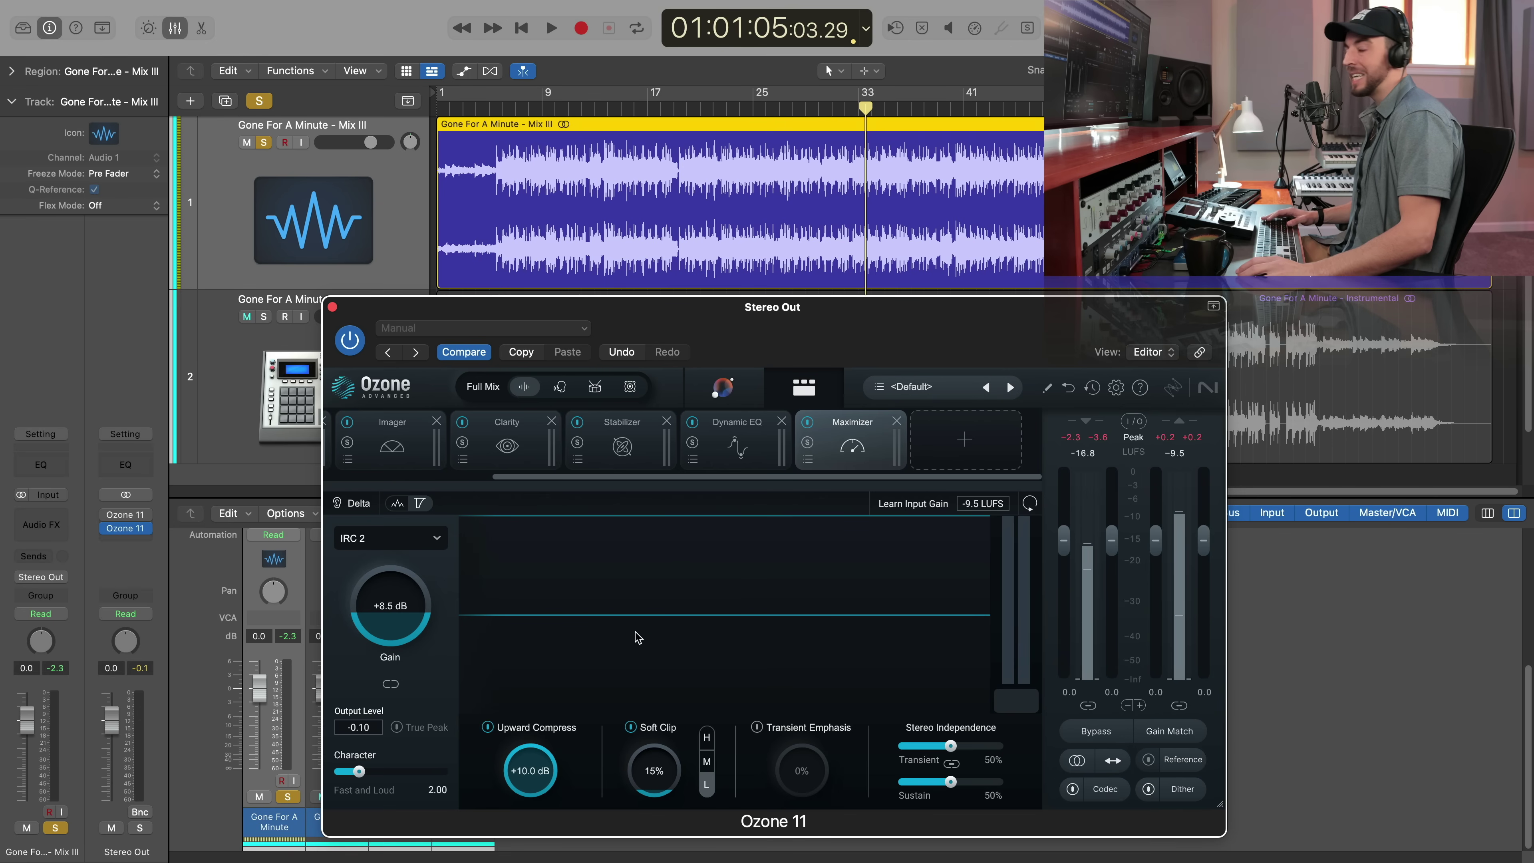
key("space")
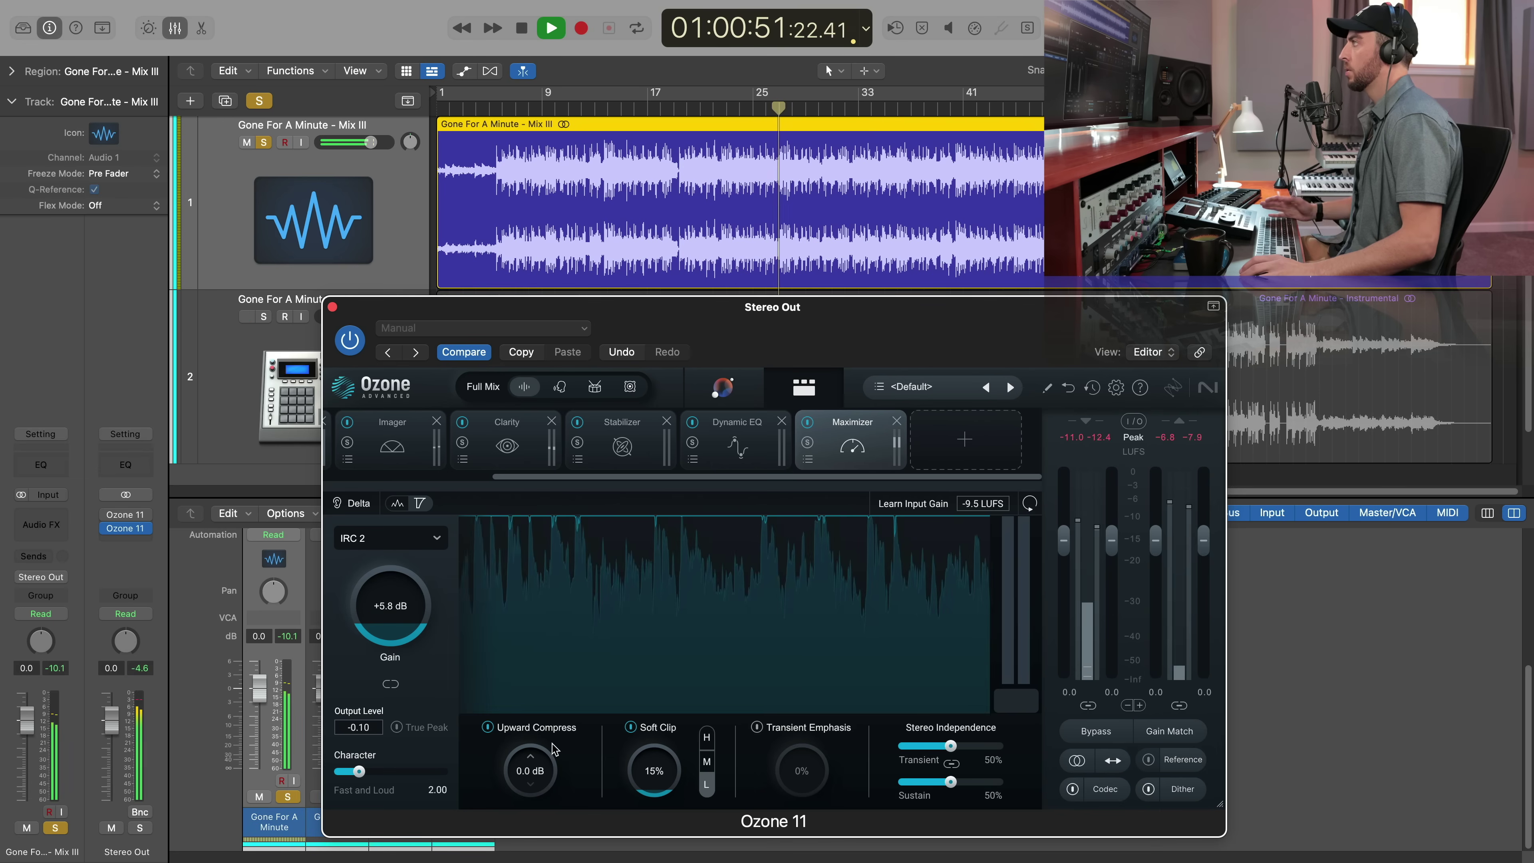
left_click(542, 777, "alt")
left_click_drag(541, 777, 513, 715)
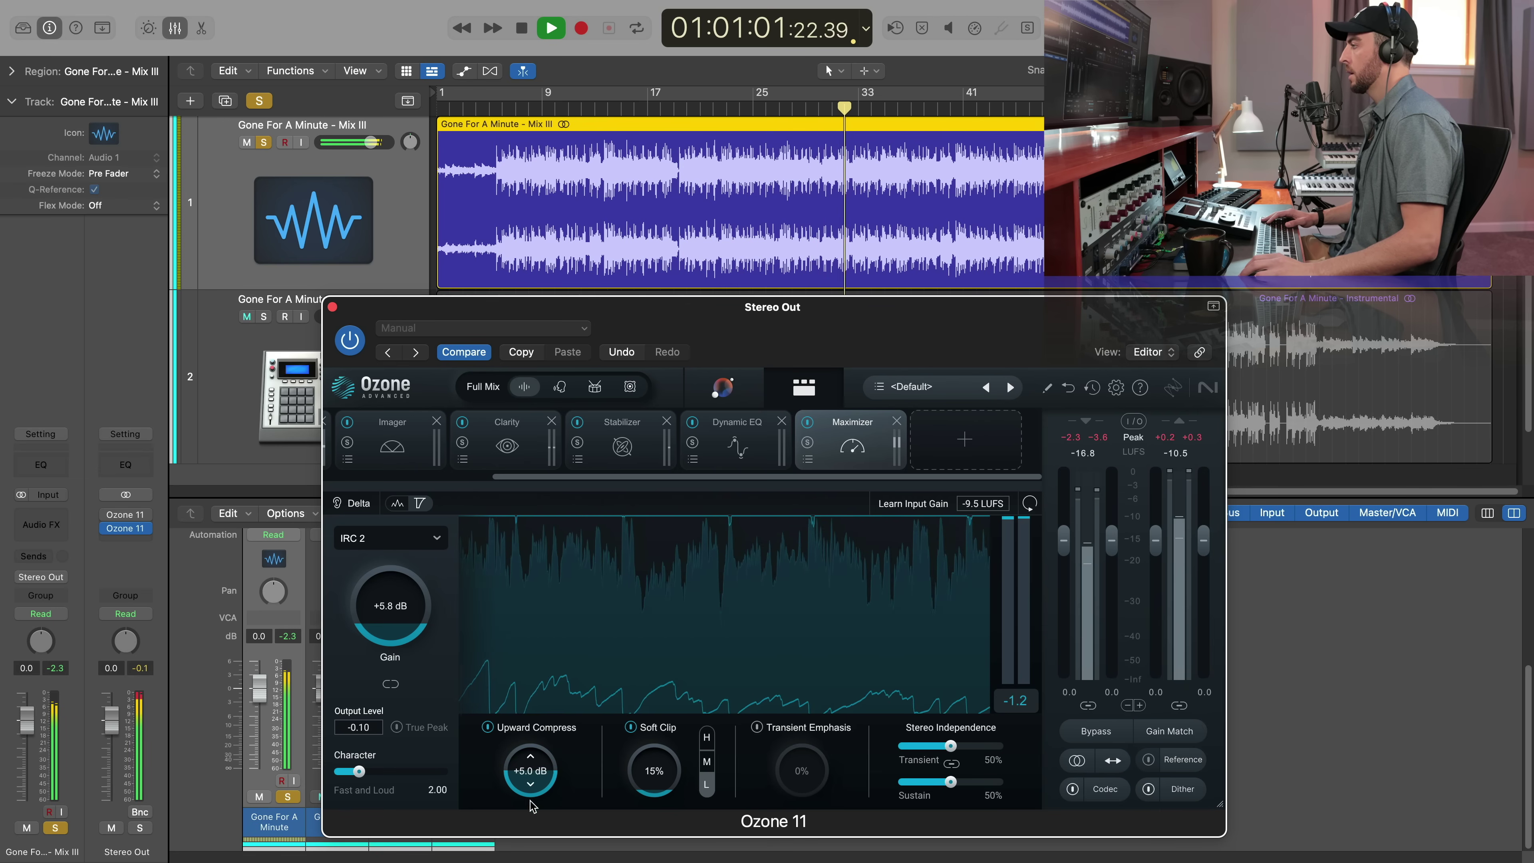
left_click_drag(530, 767, 536, 809)
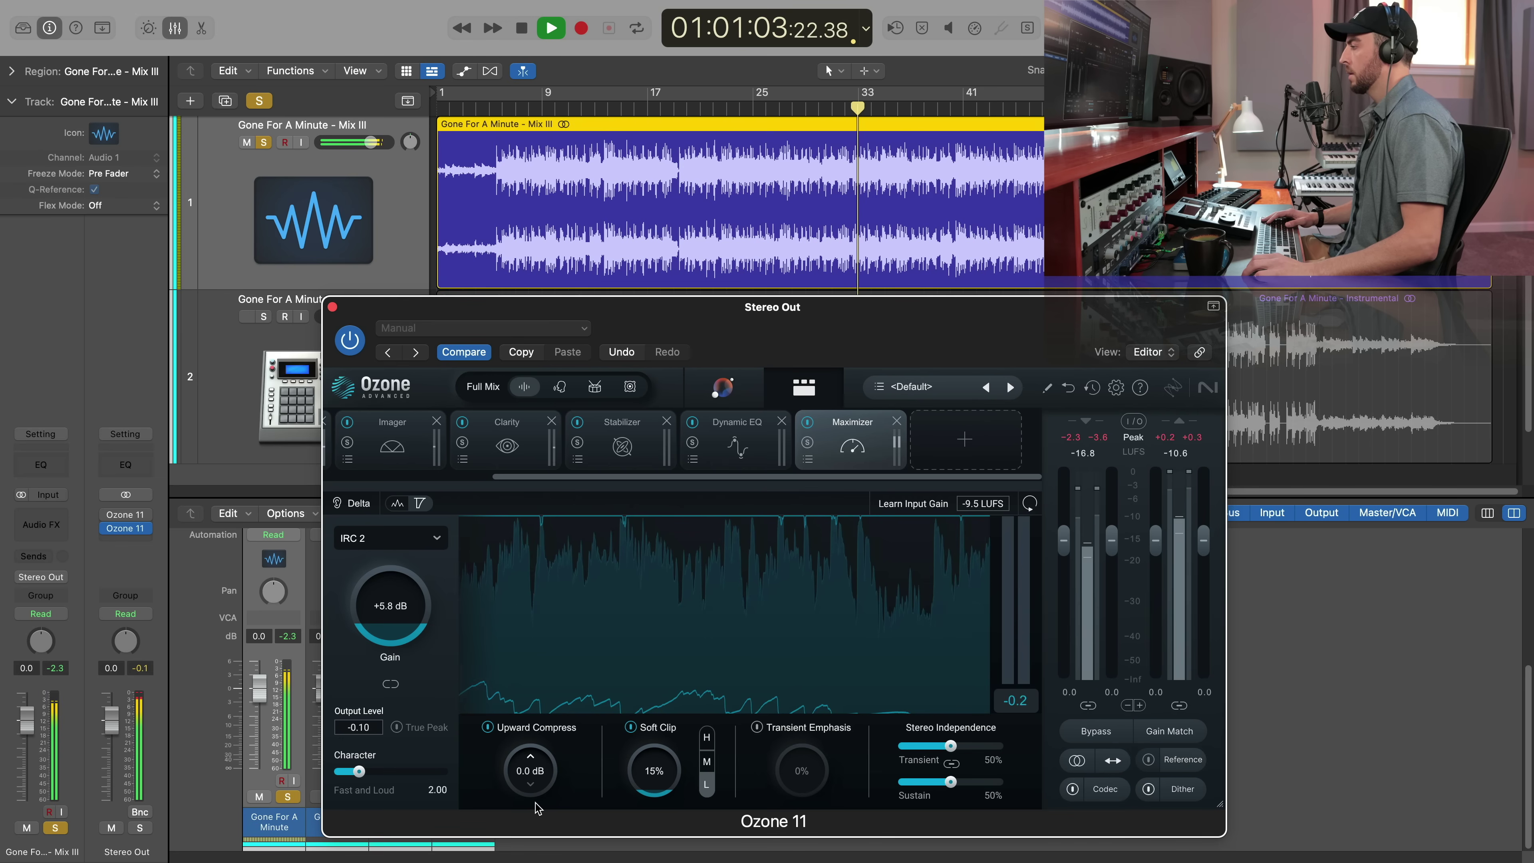
left_click_drag(536, 809, 541, 690)
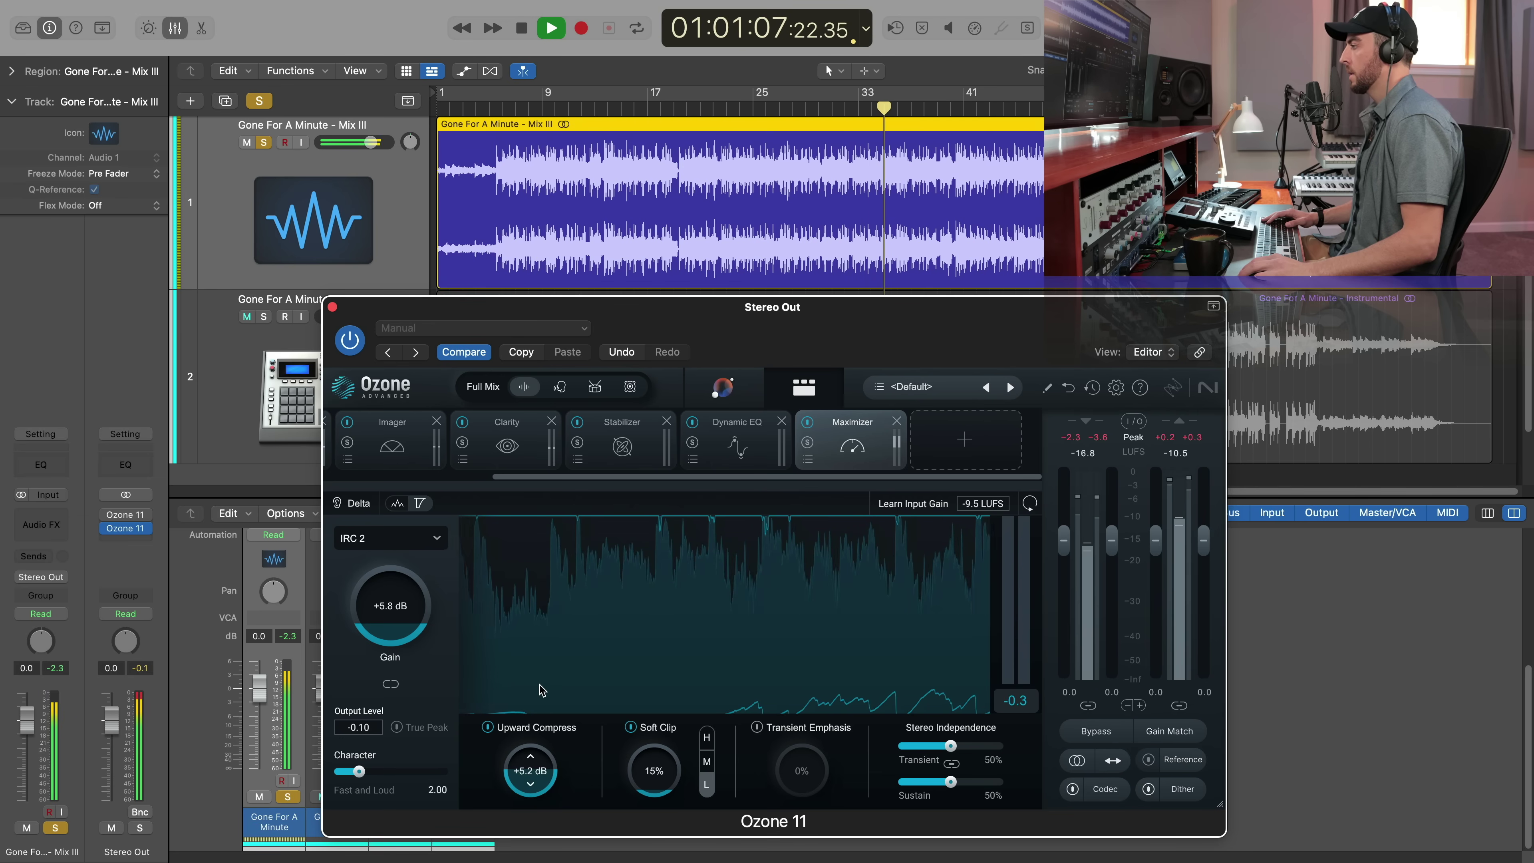
key("space")
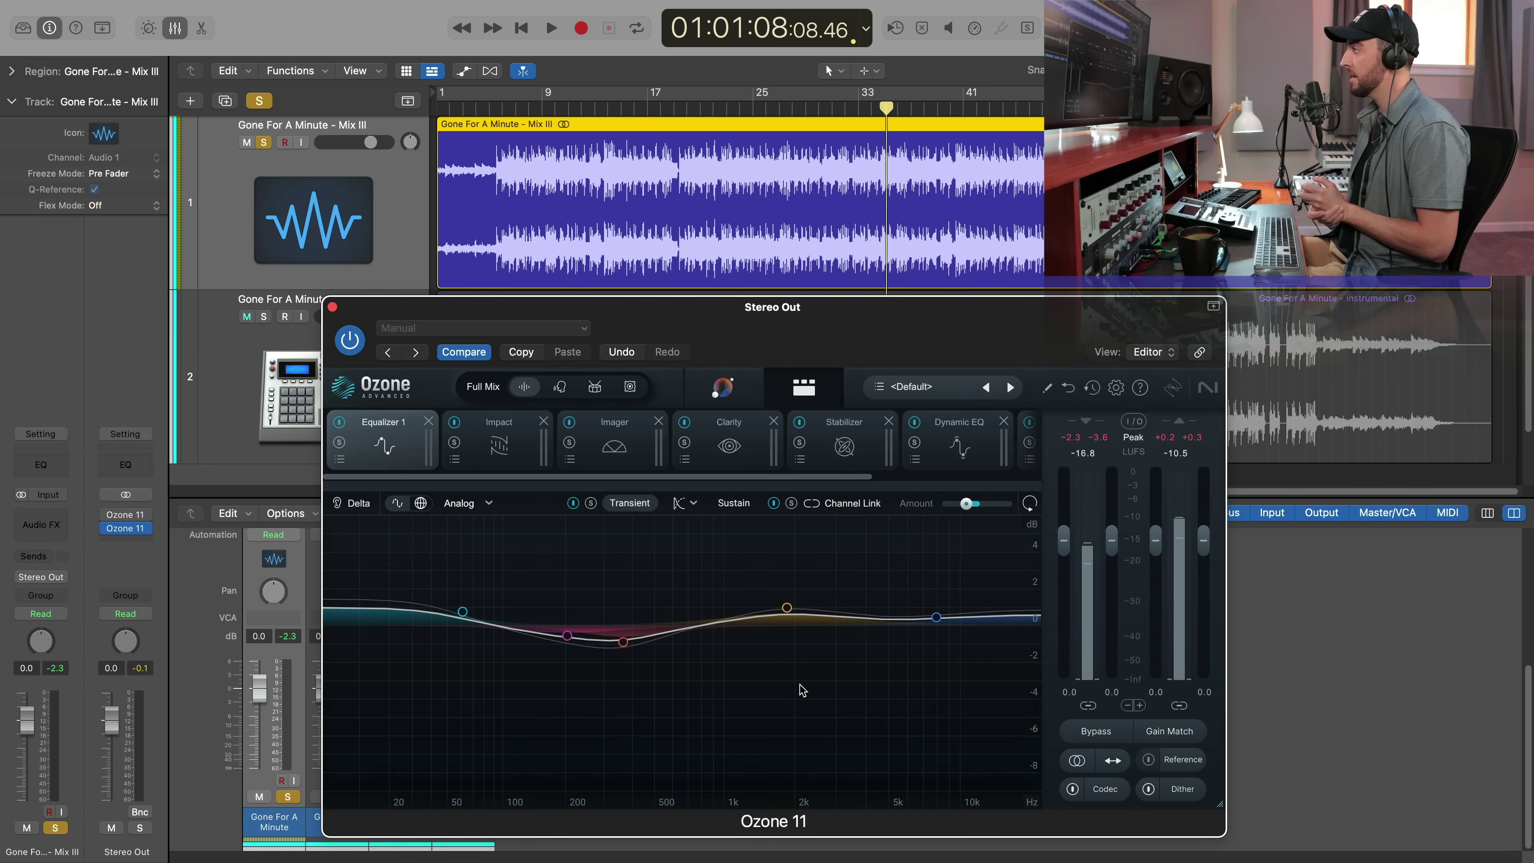
View Clarity, switch Stem Focus through drums and vocals back to Full Mix, and look at the assistant view
left_click(730, 450)
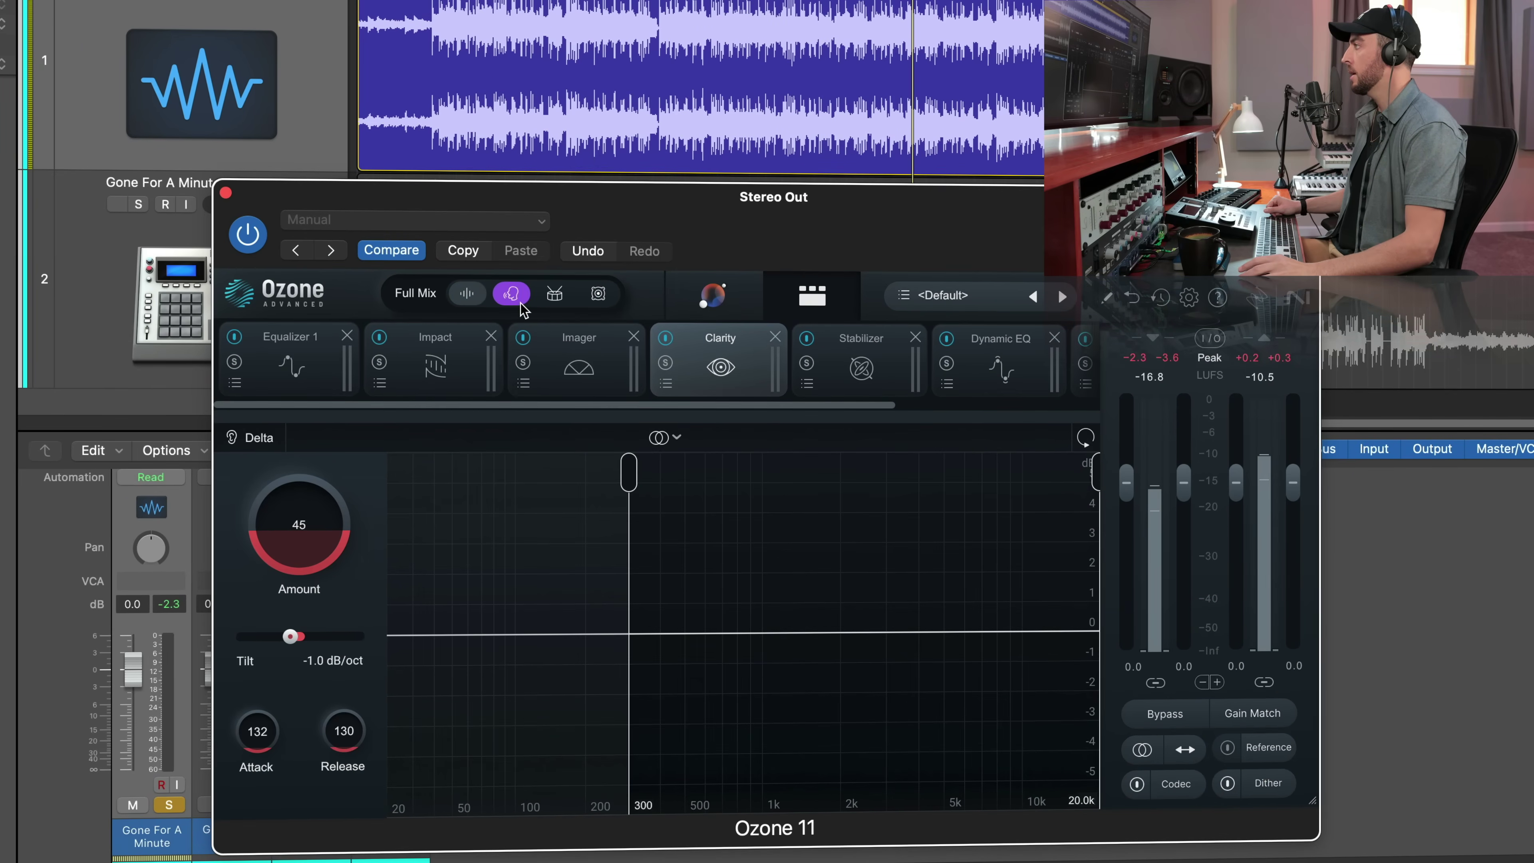
left_click(554, 295)
left_click(512, 296)
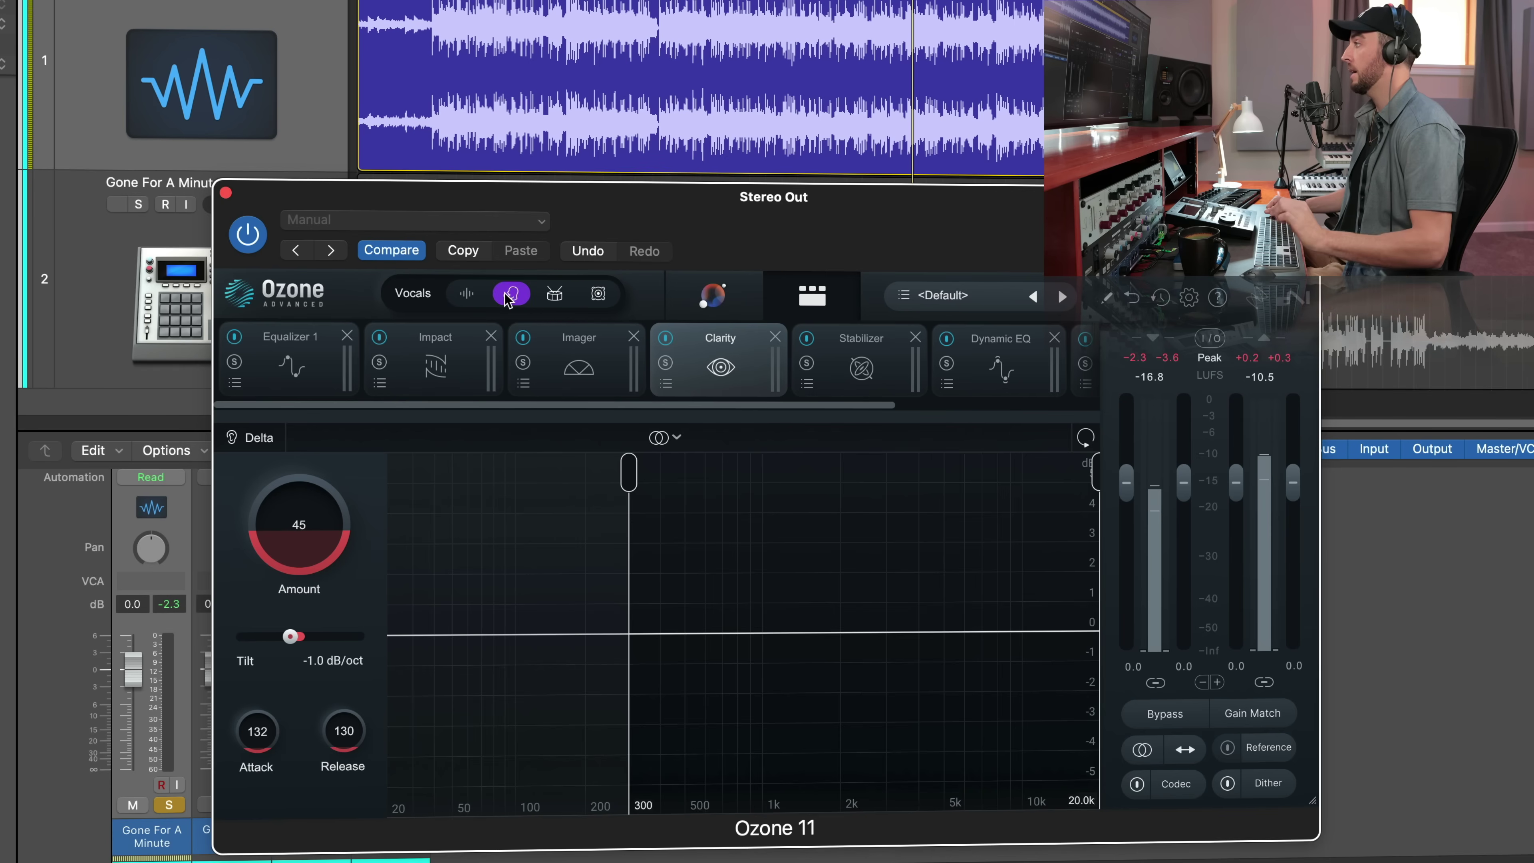
left_click(466, 295)
left_click(713, 296)
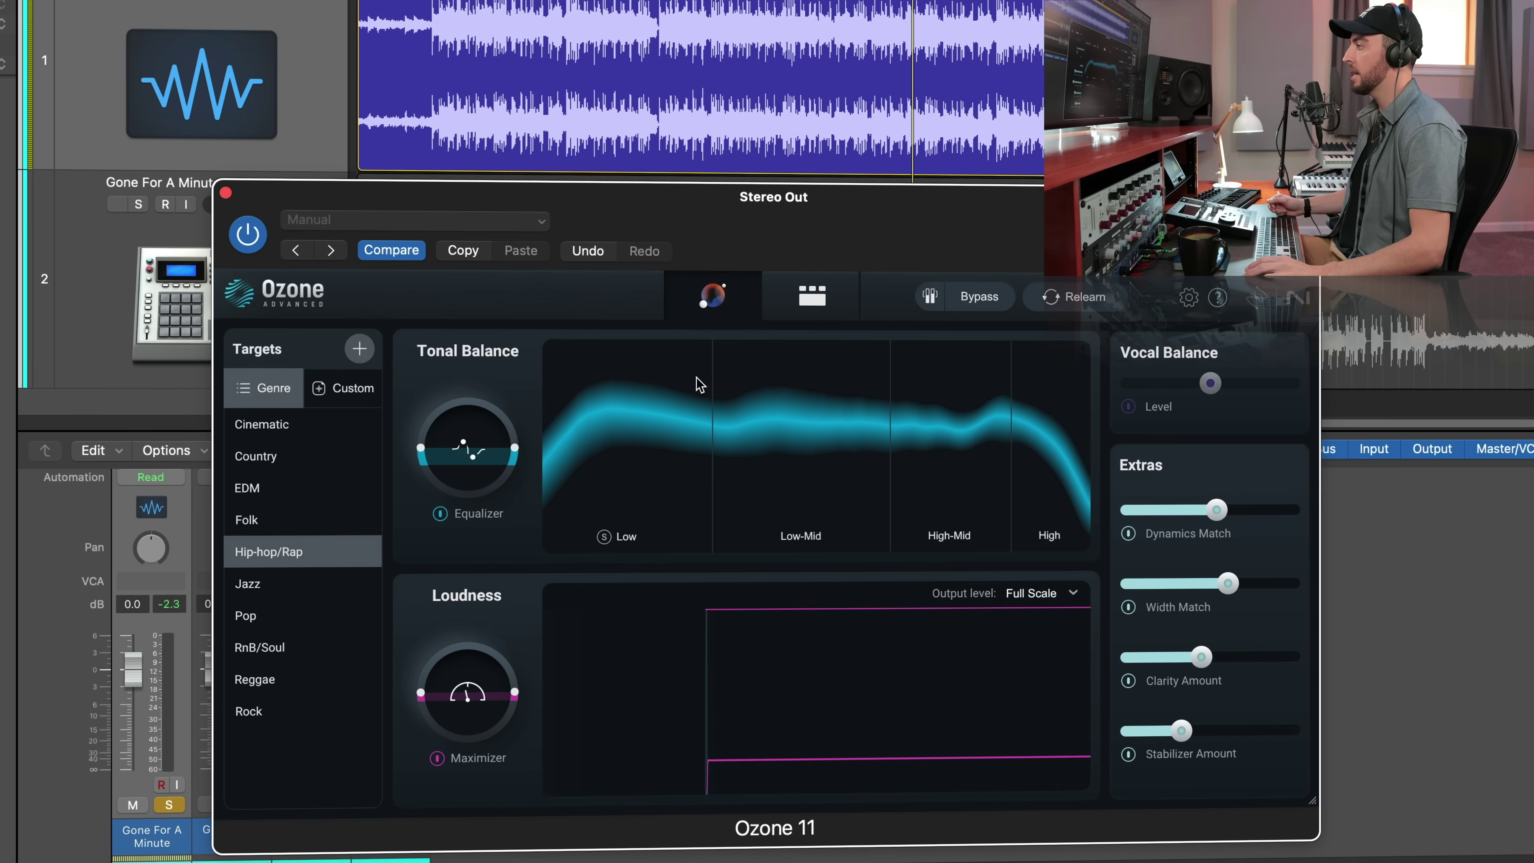
left_click(815, 297)
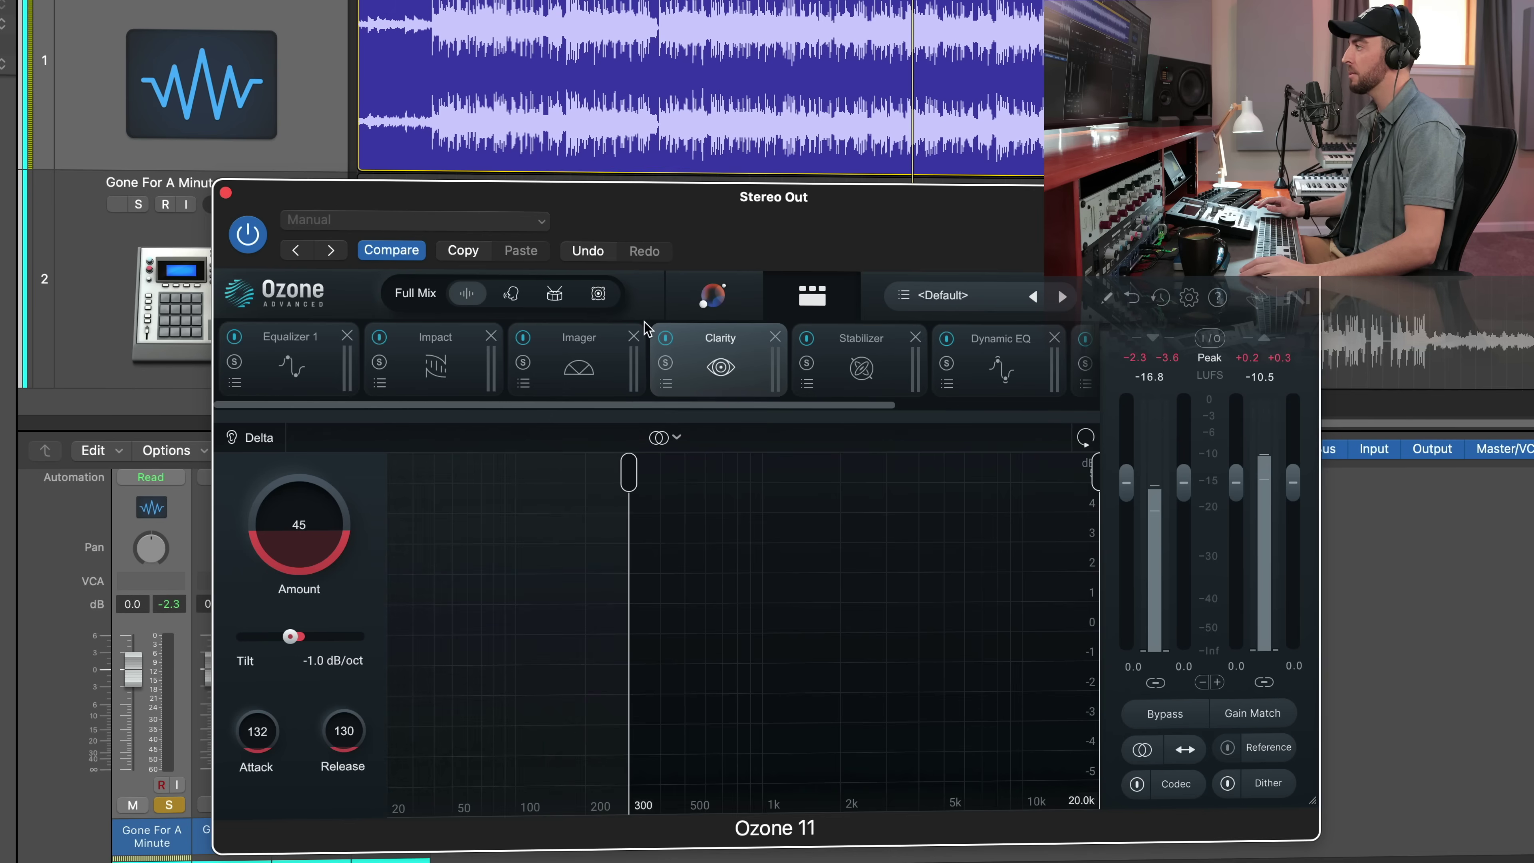
left_click(676, 437)
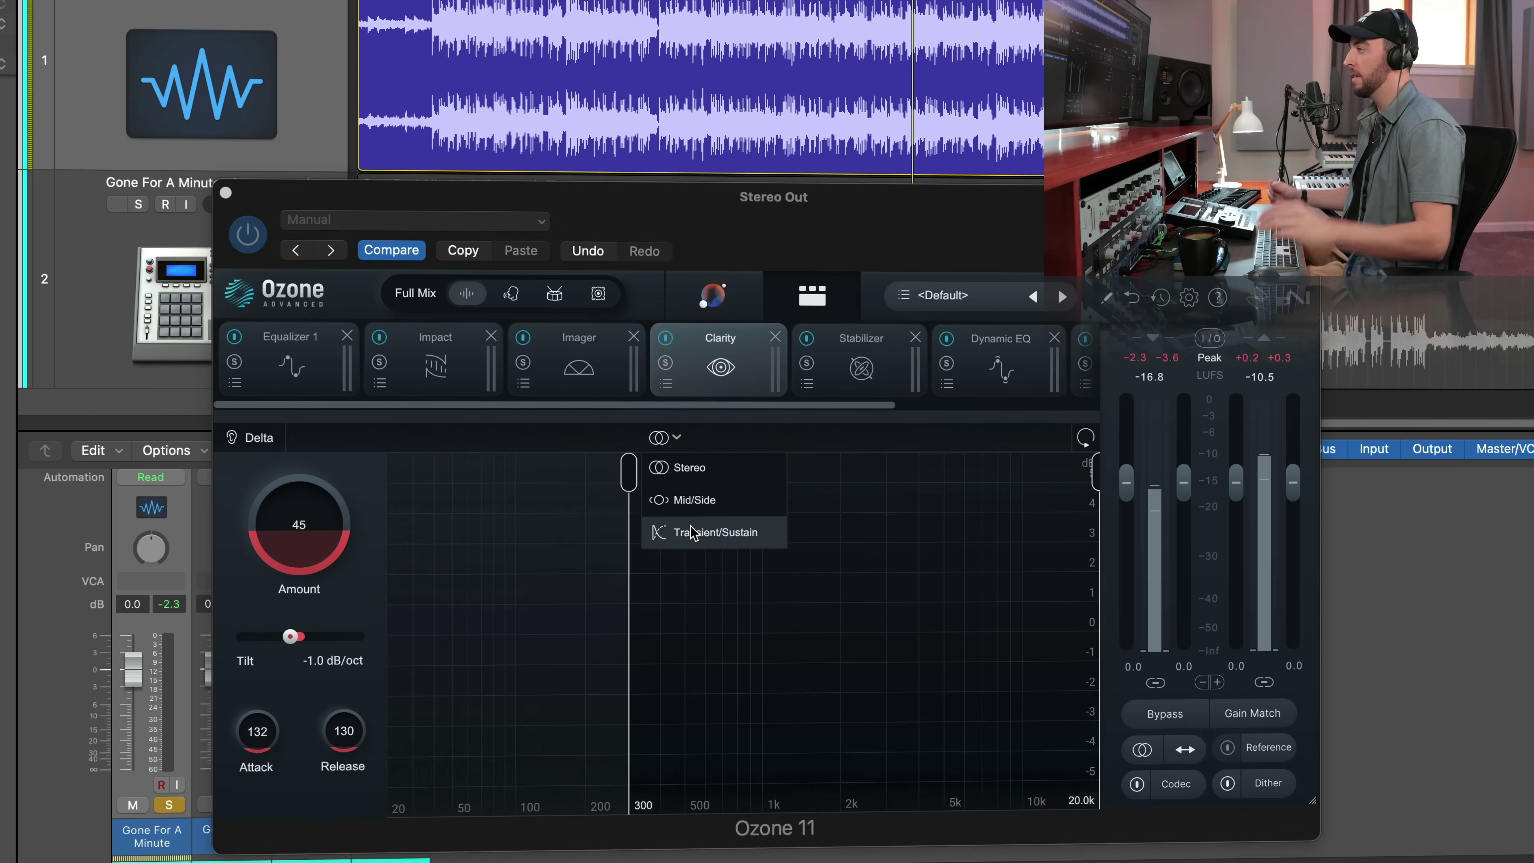
left_click(641, 392)
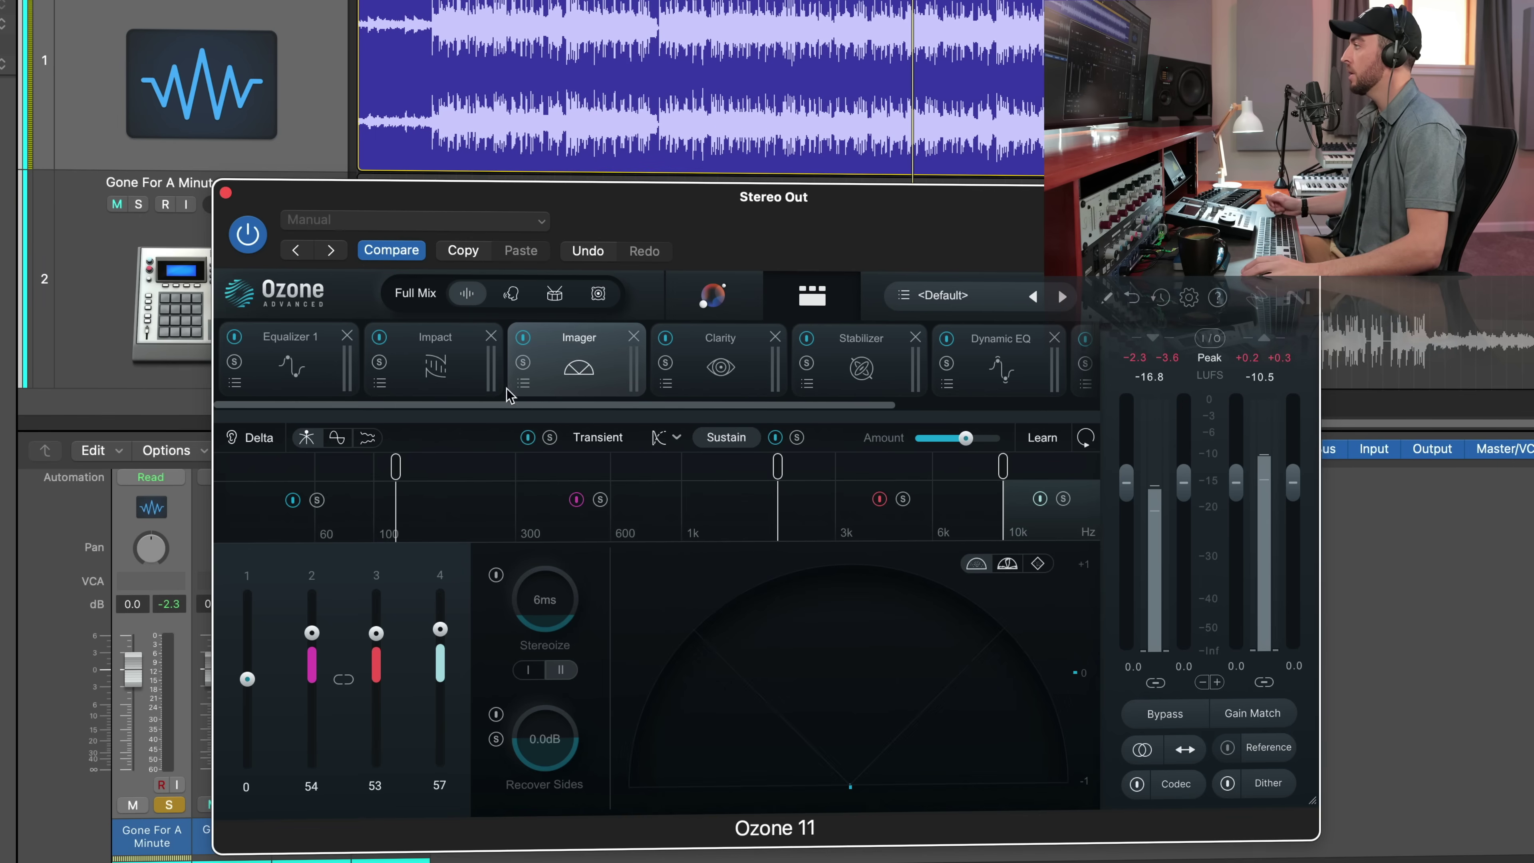
left_click(319, 355)
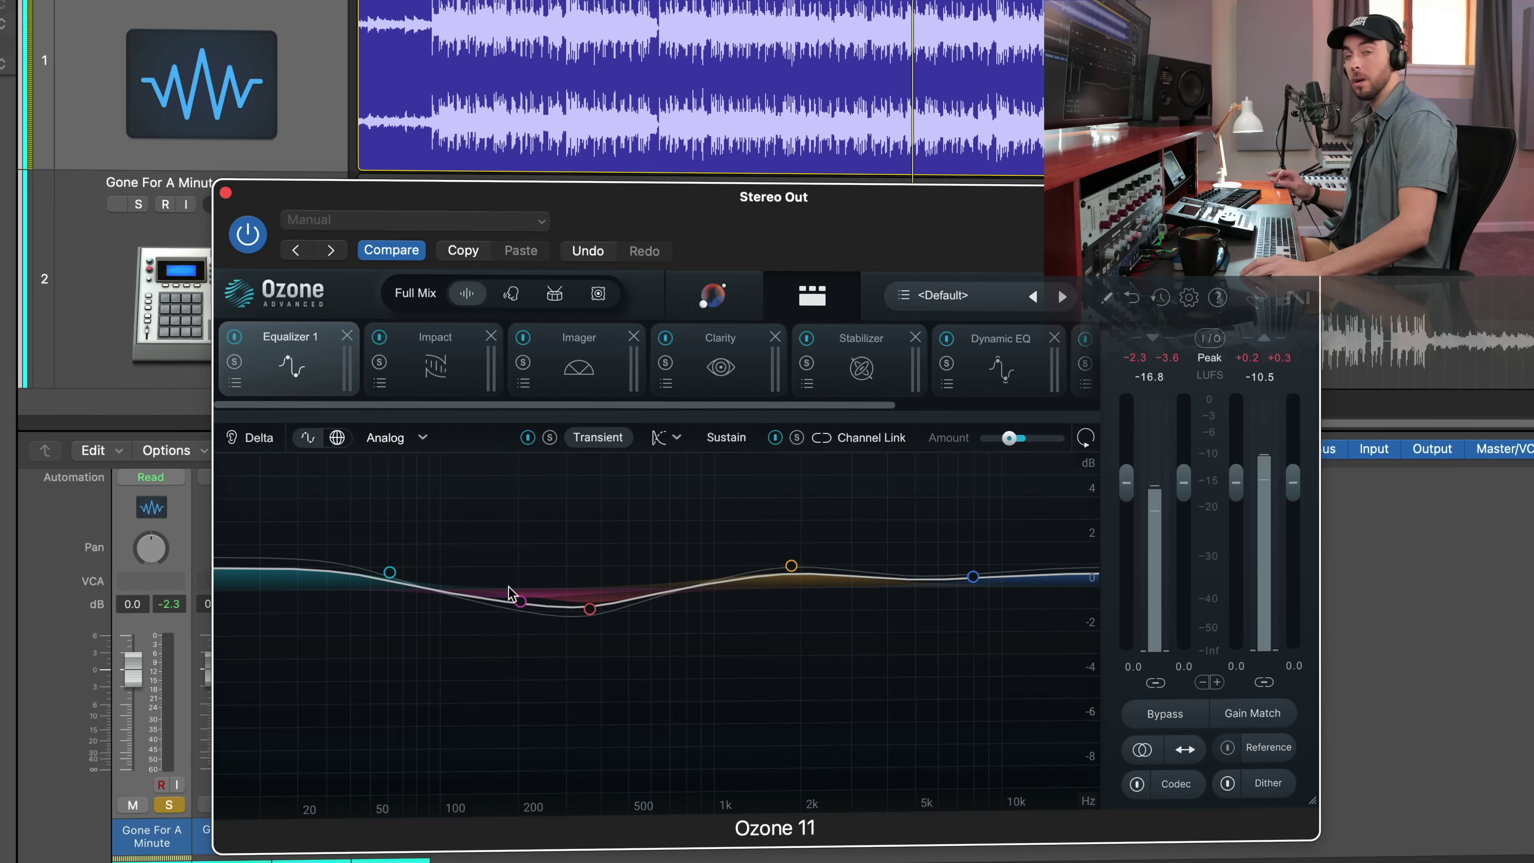
left_click(972, 381)
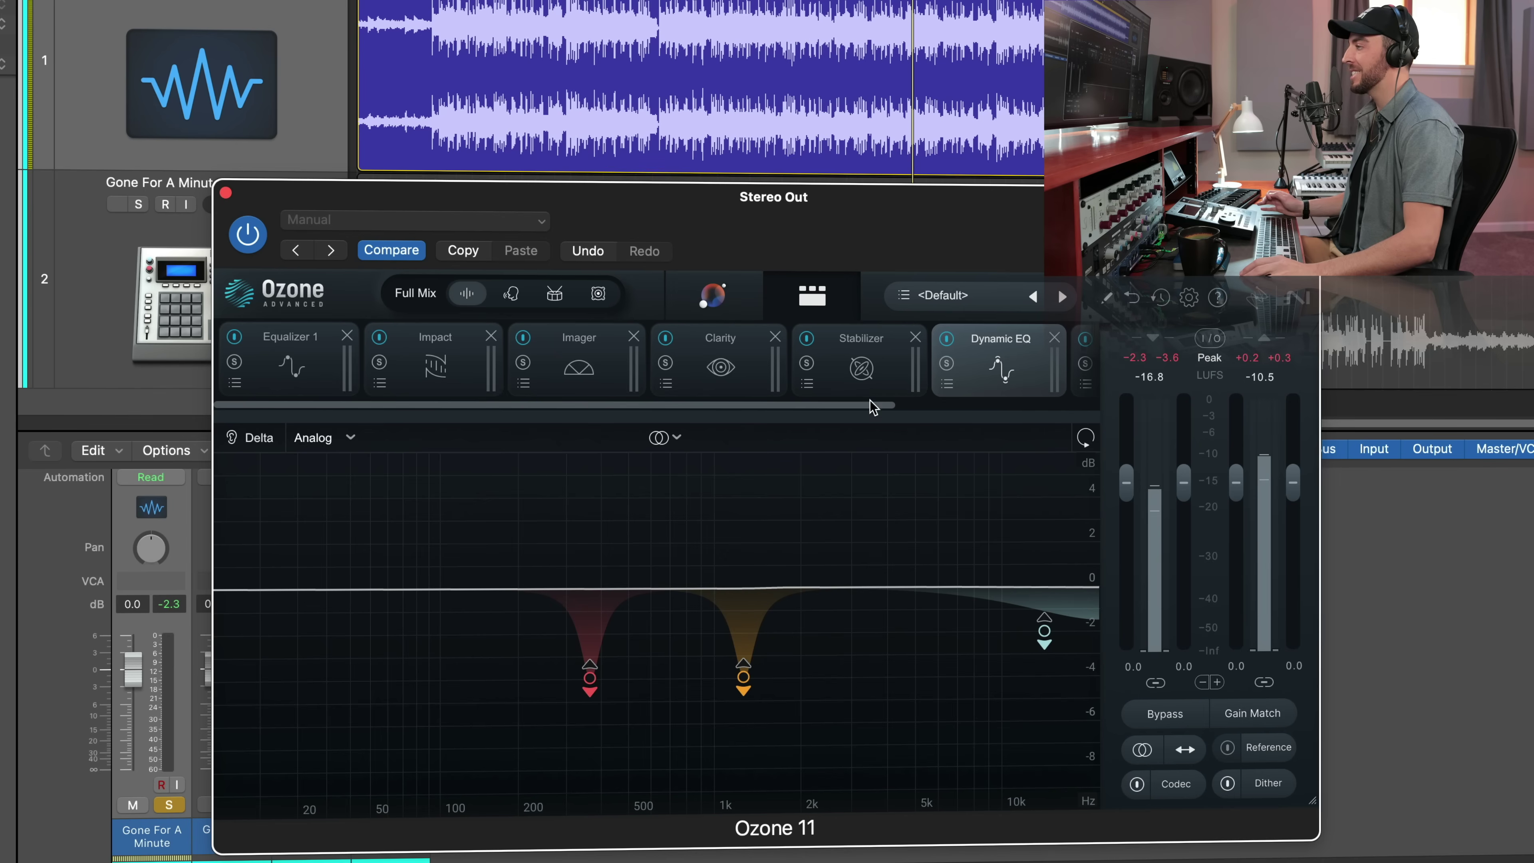
left_click(845, 382)
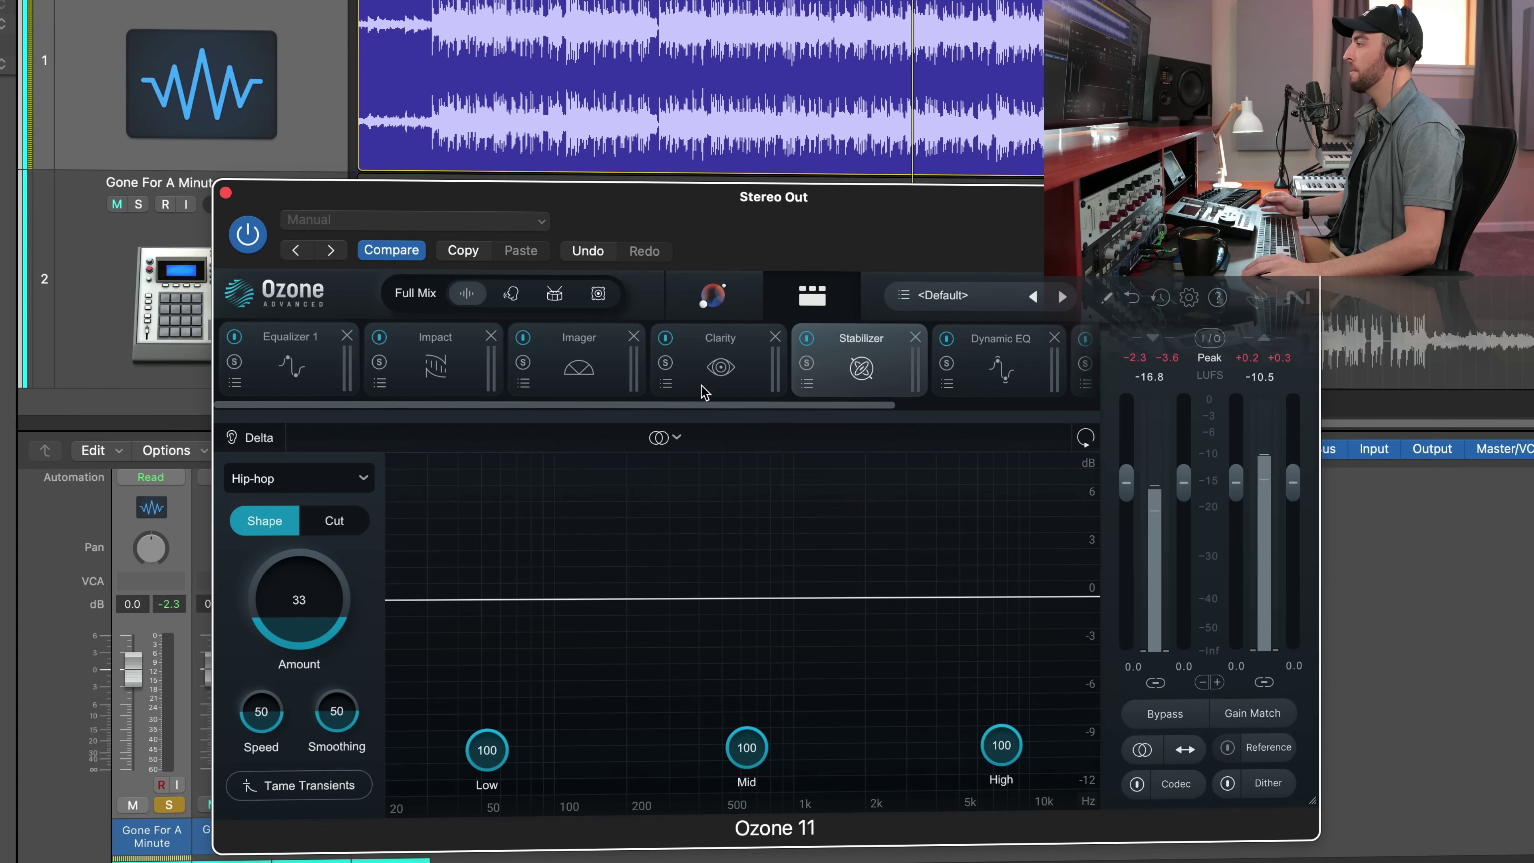
left_click_drag(703, 405, 746, 404)
left_click(383, 372)
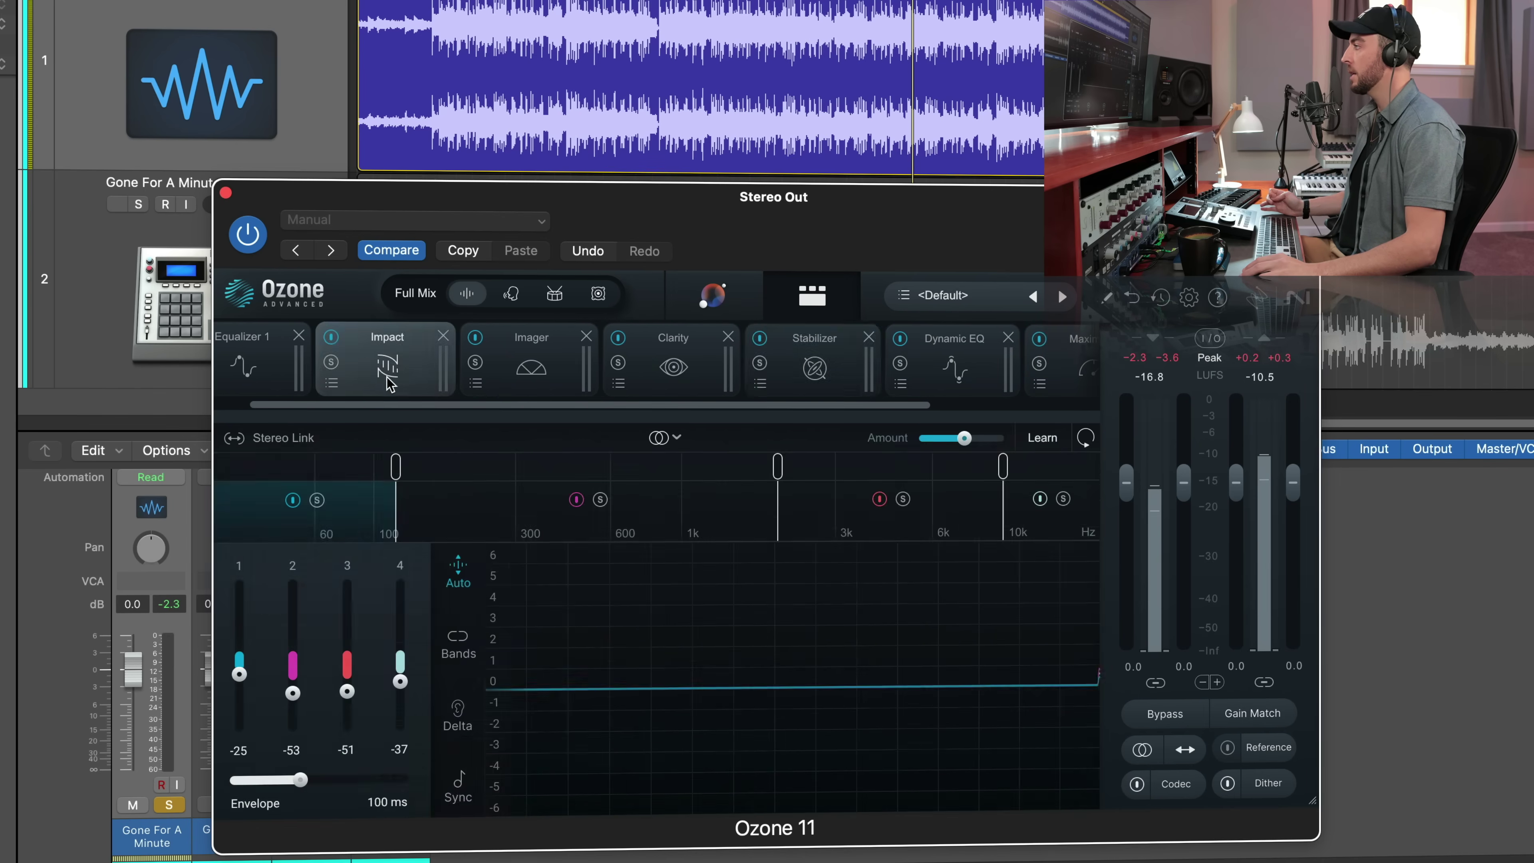